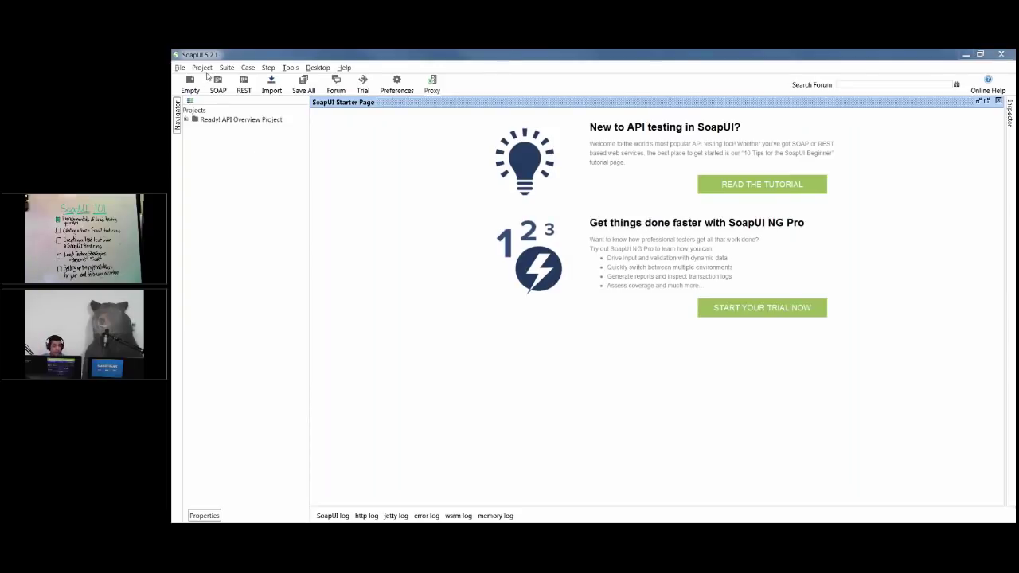
click(181, 69)
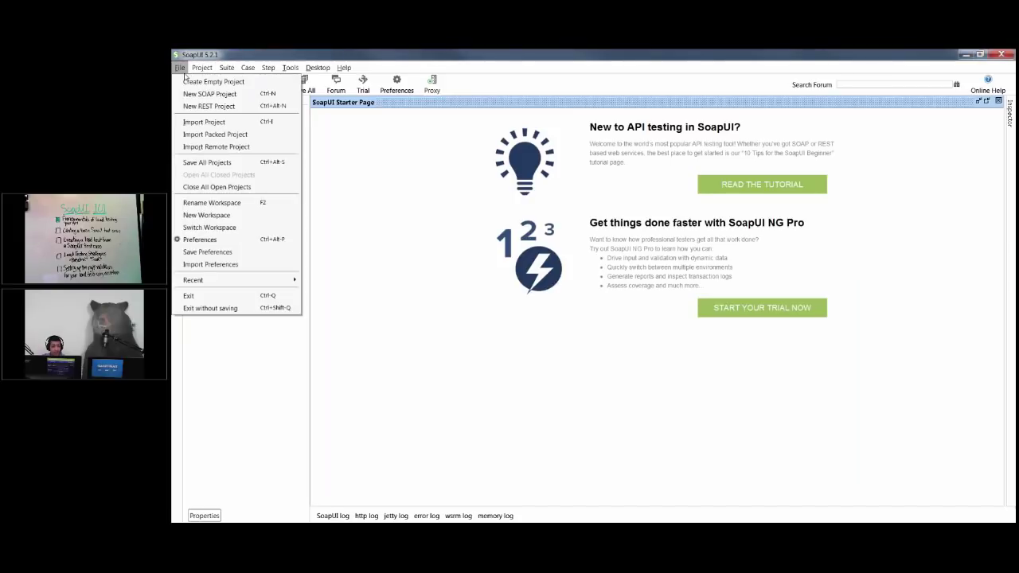
click(239, 96)
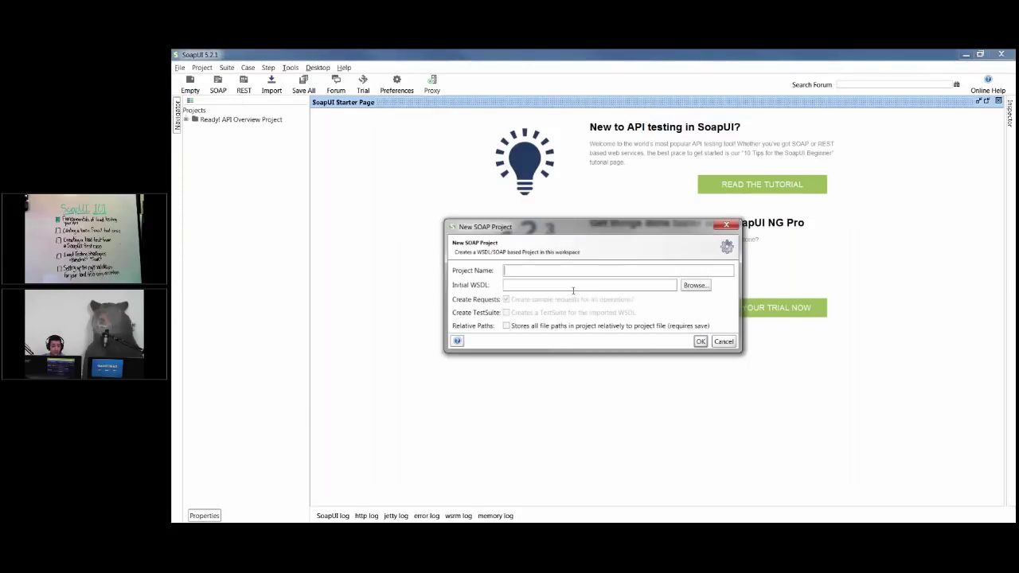
click(728, 343)
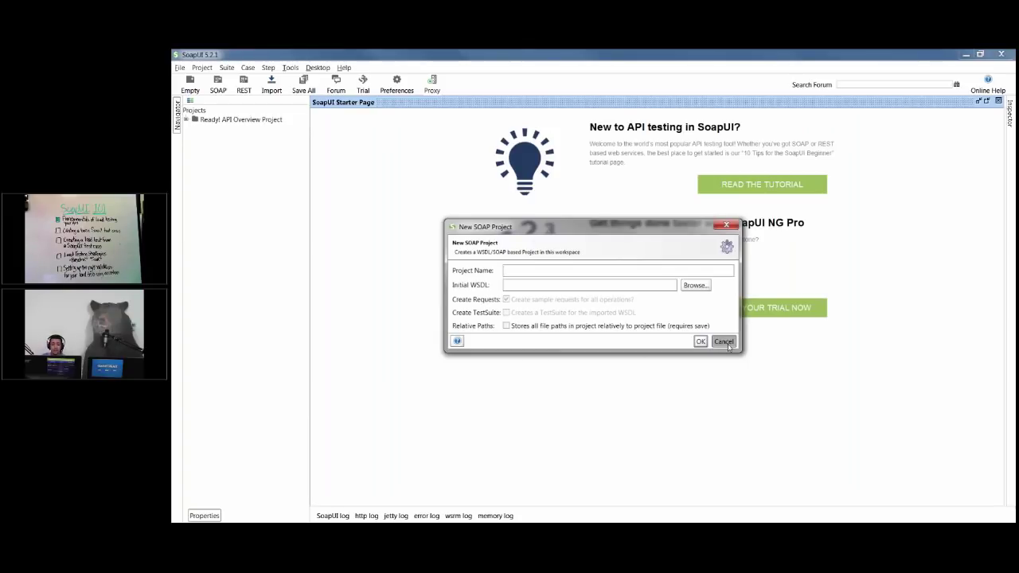
click(179, 67)
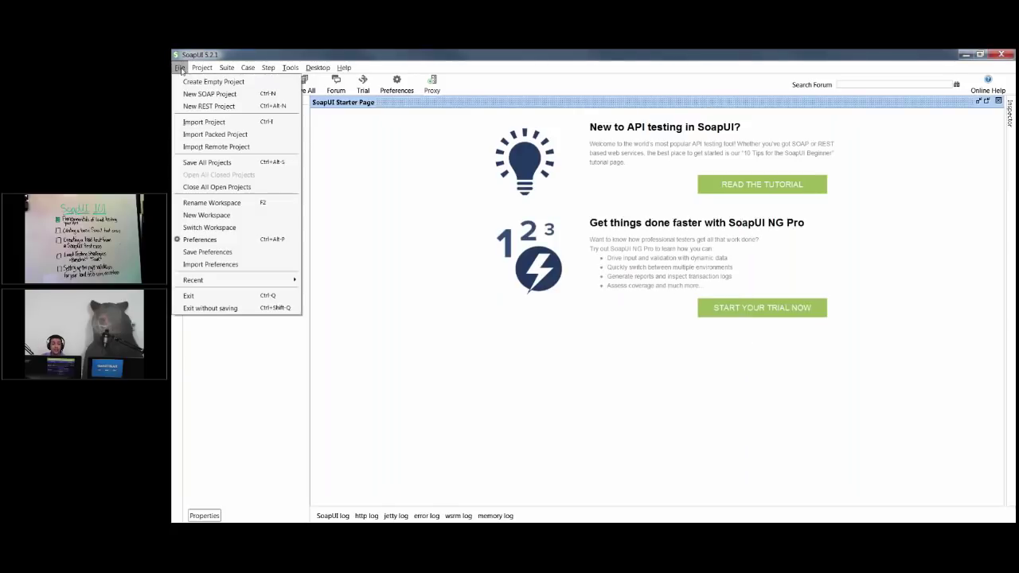
click(195, 106)
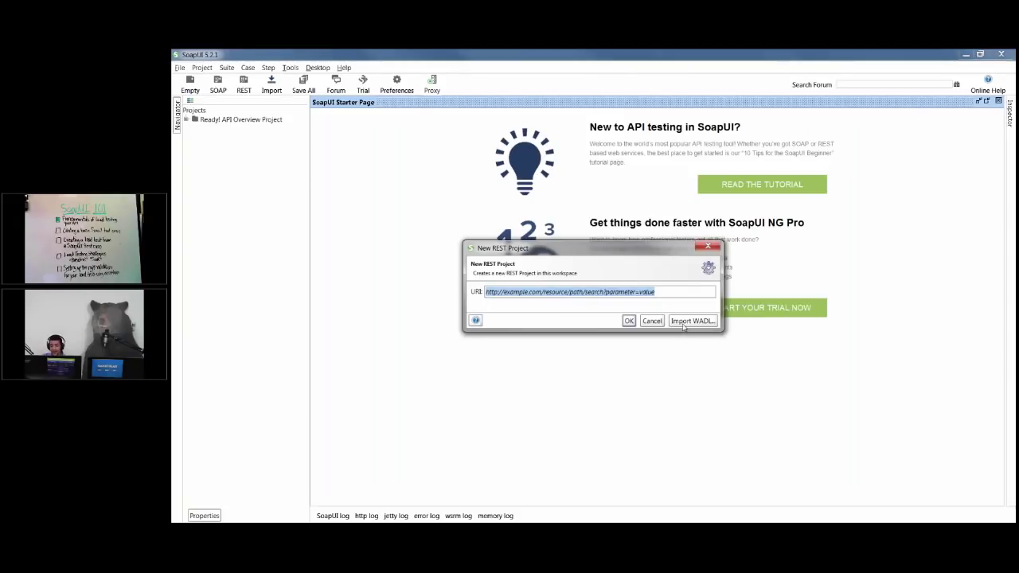
click(708, 247)
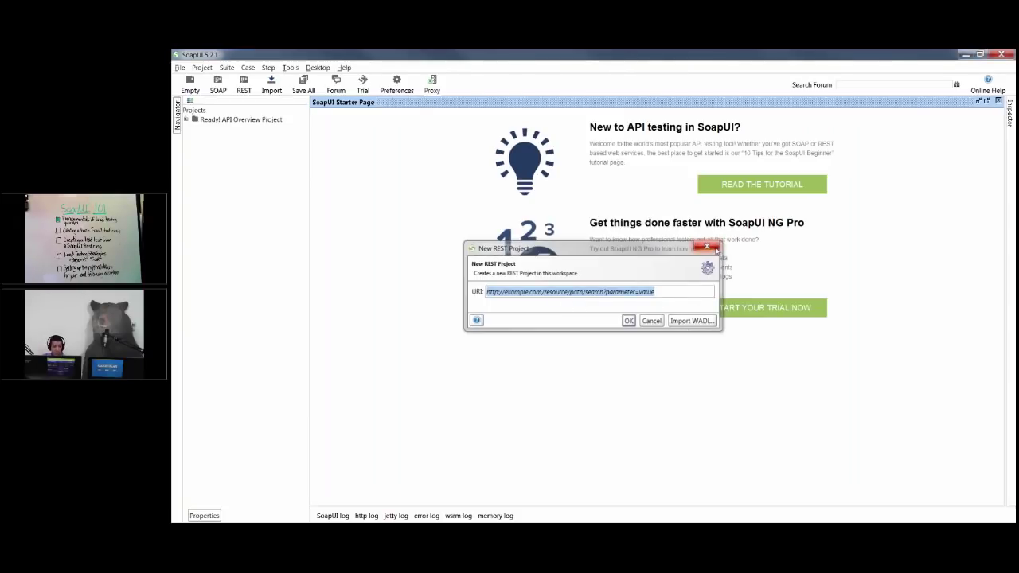
Expand the Ready! API Overview Project and examine the operations of its WeatherSoap service
right_click(230, 122)
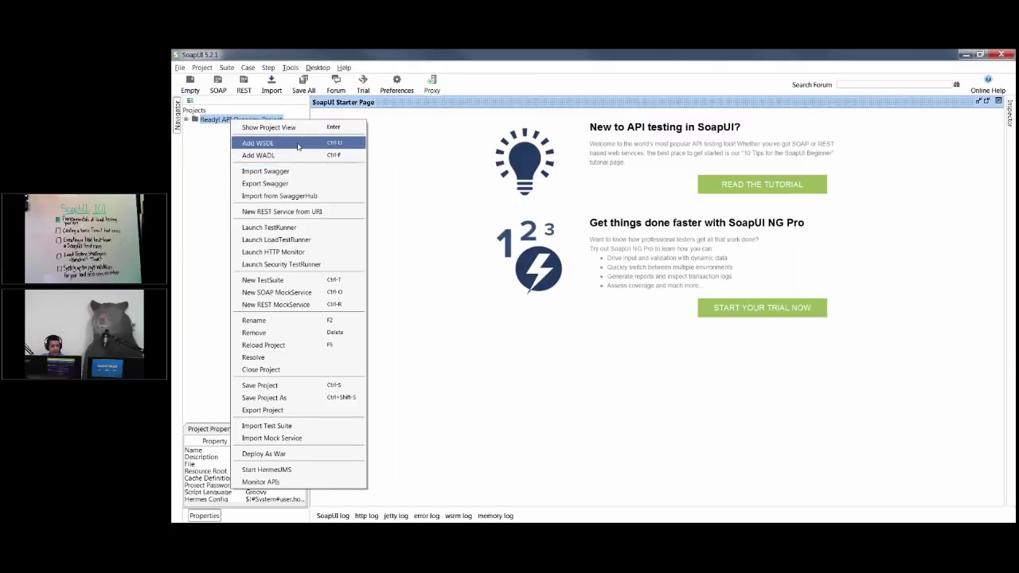
click(189, 127)
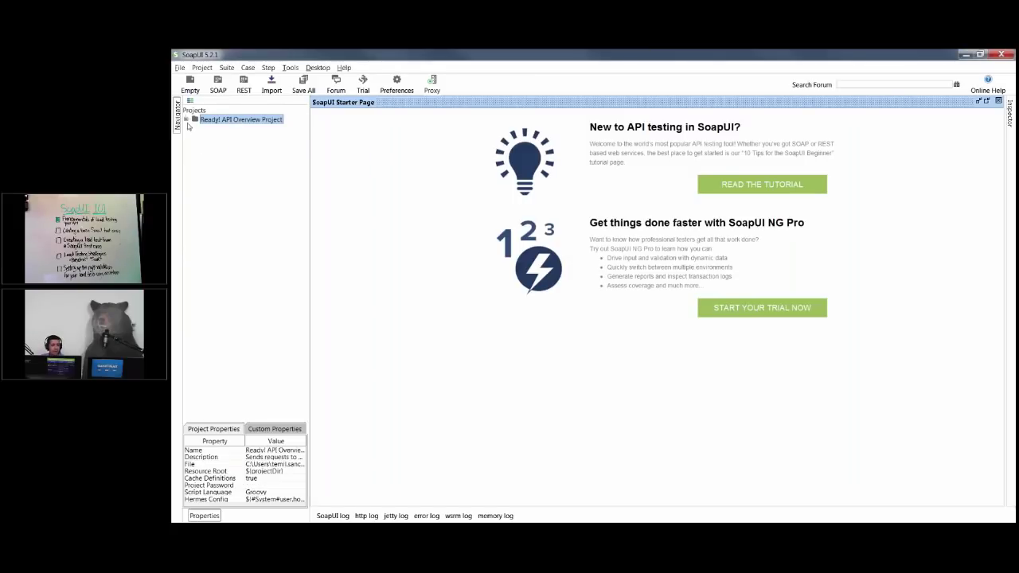
click(185, 120)
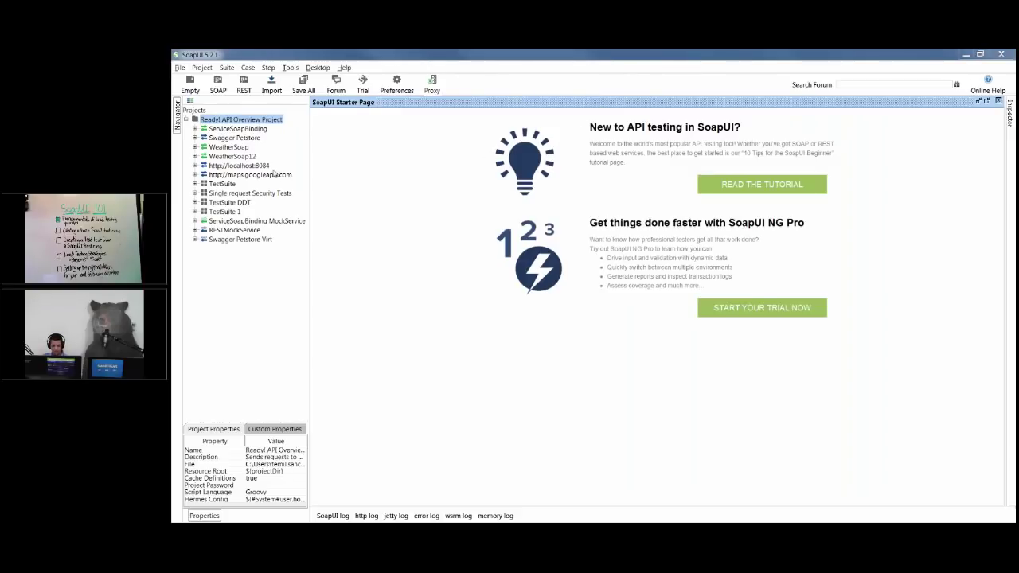
click(317, 58)
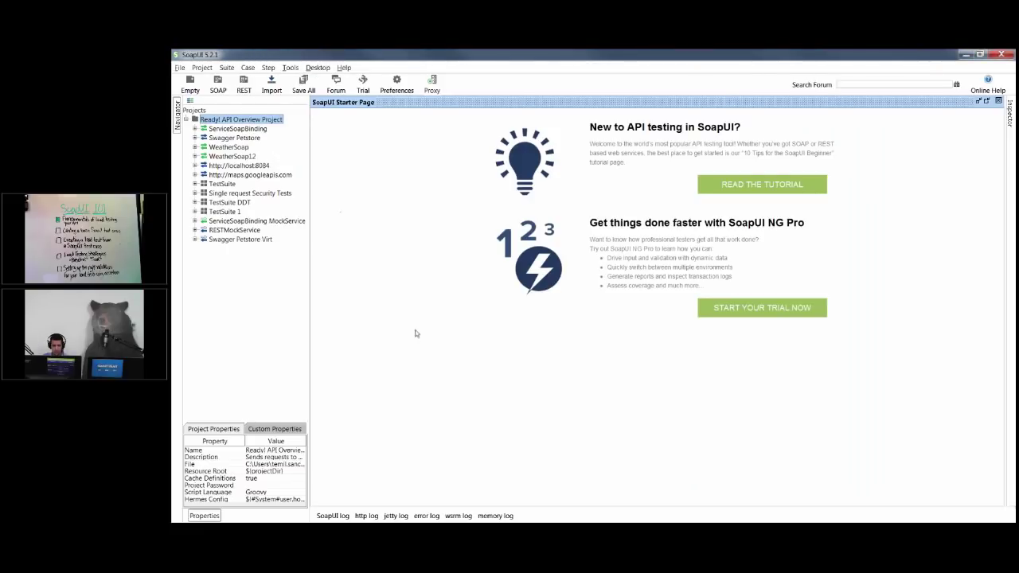
click(361, 529)
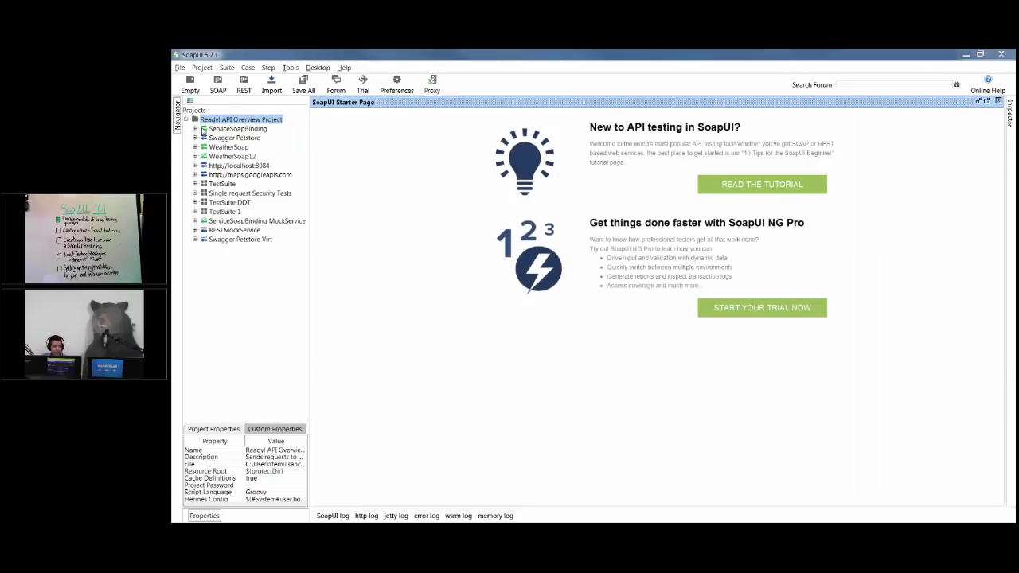
click(208, 131)
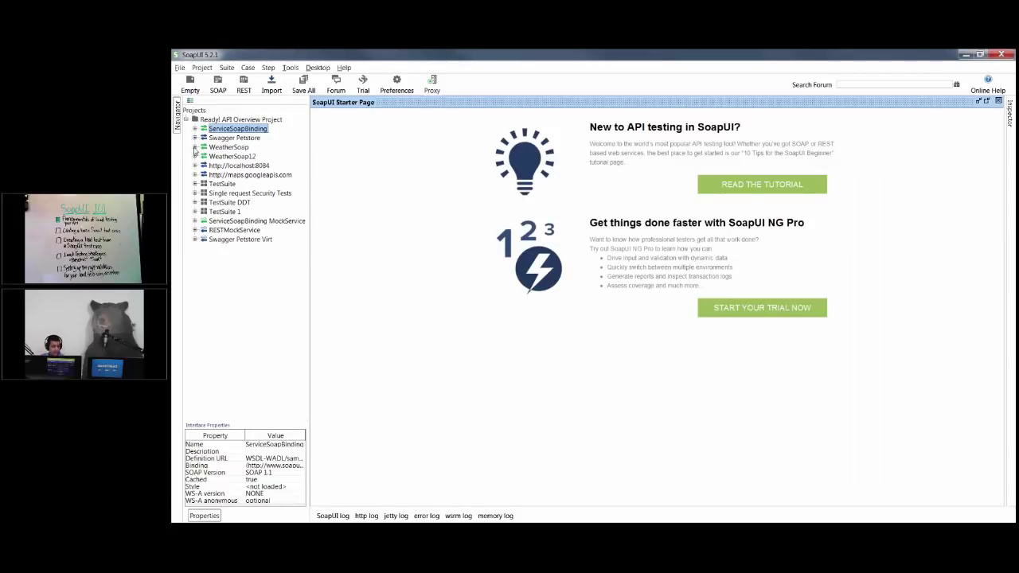
click(195, 148)
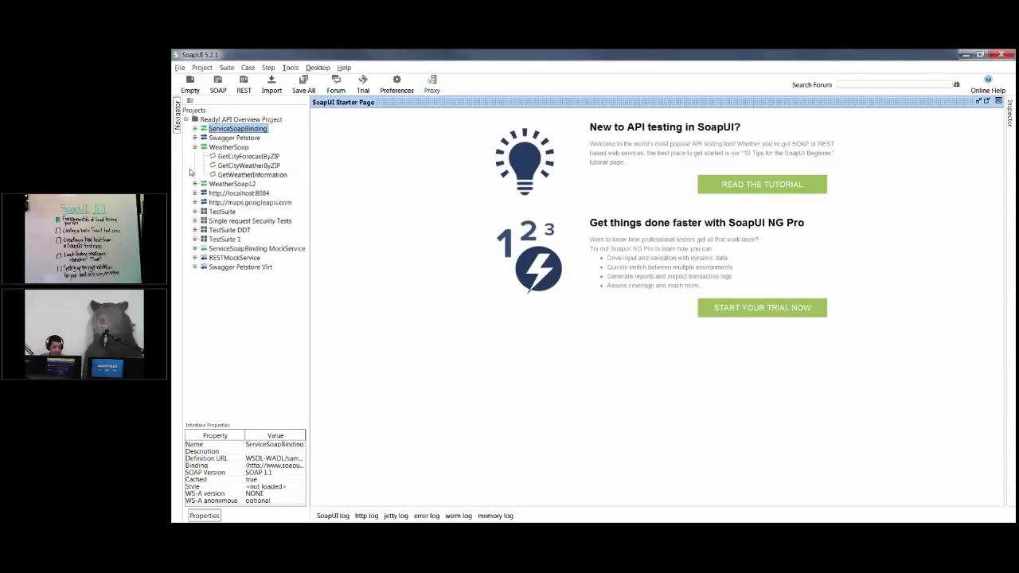
click(195, 148)
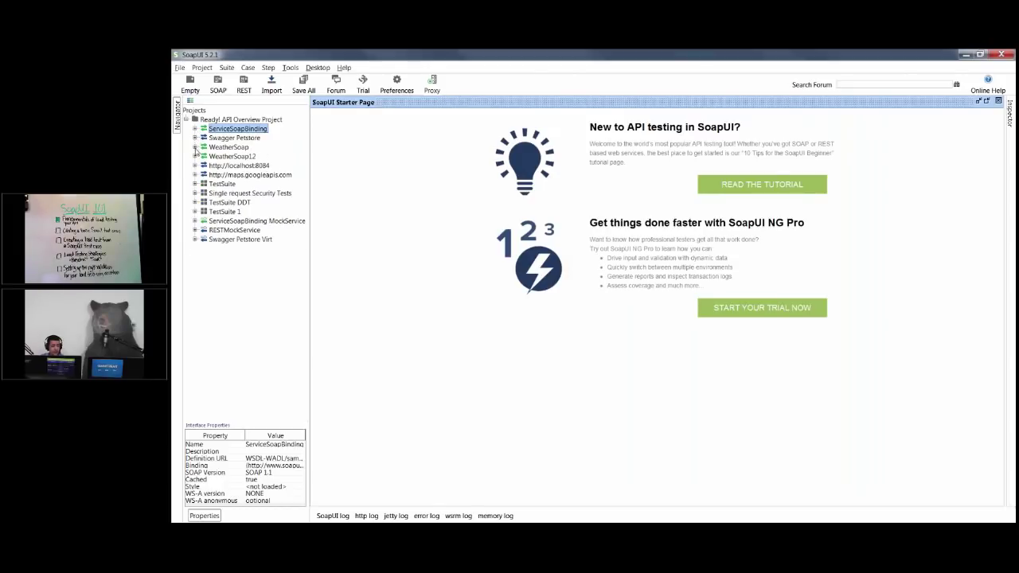
click(195, 166)
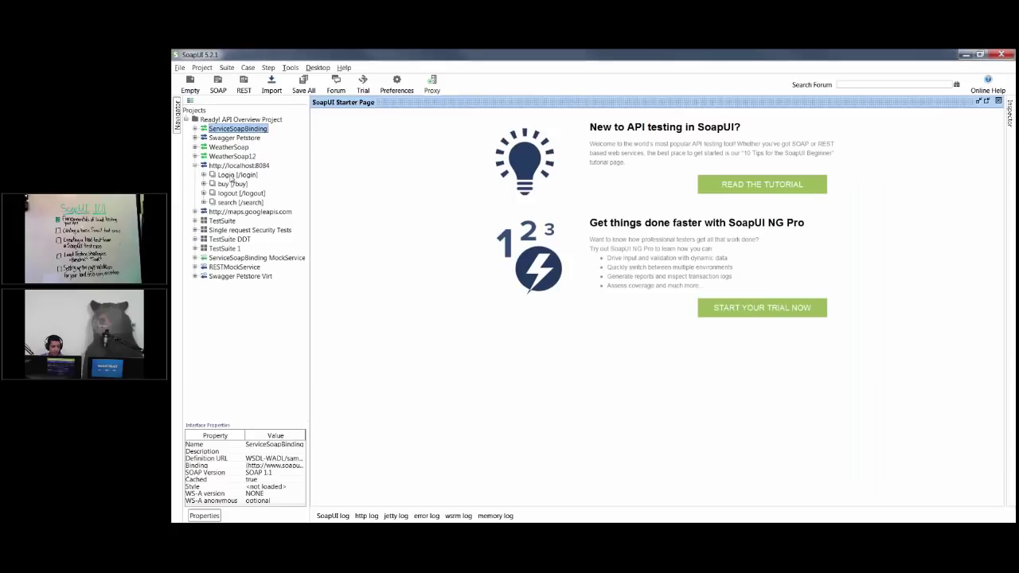
click(231, 175)
click(204, 175)
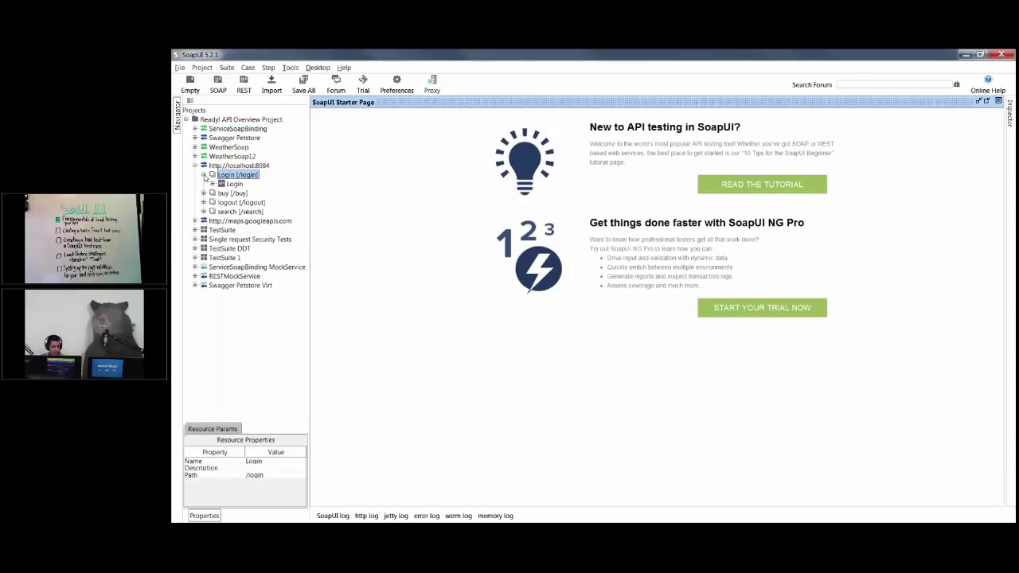
click(212, 183)
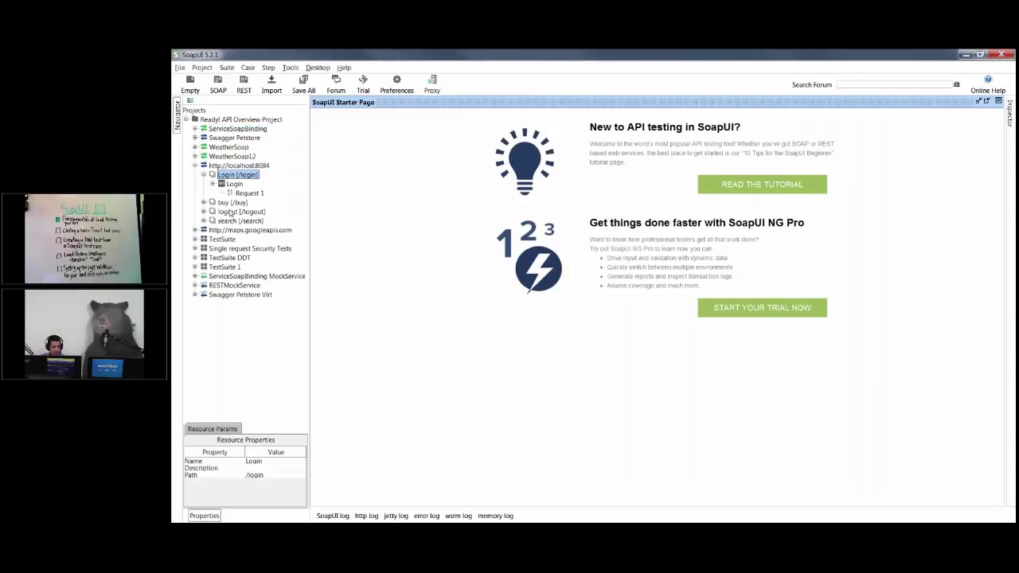
click(235, 203)
click(237, 212)
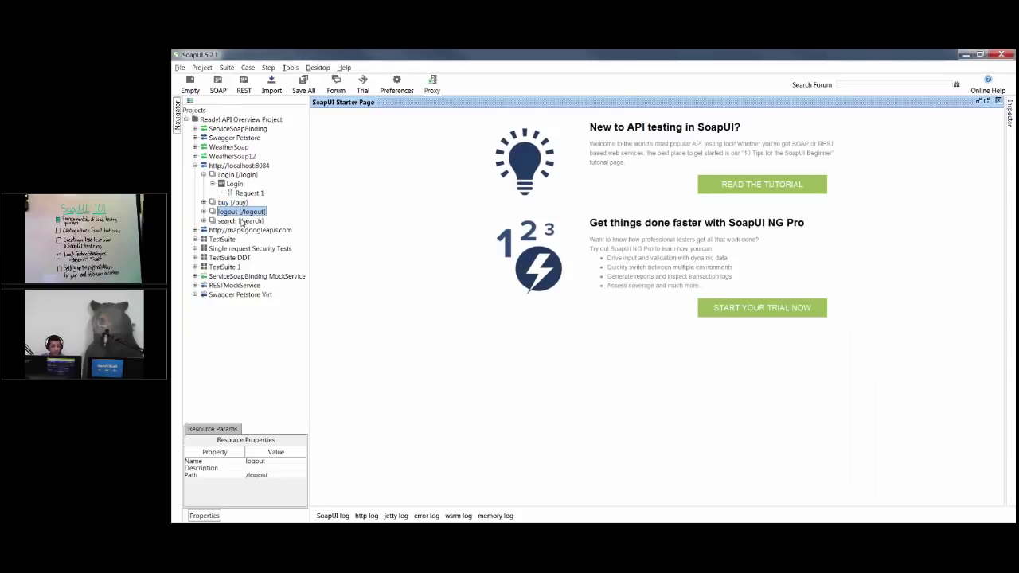
click(240, 221)
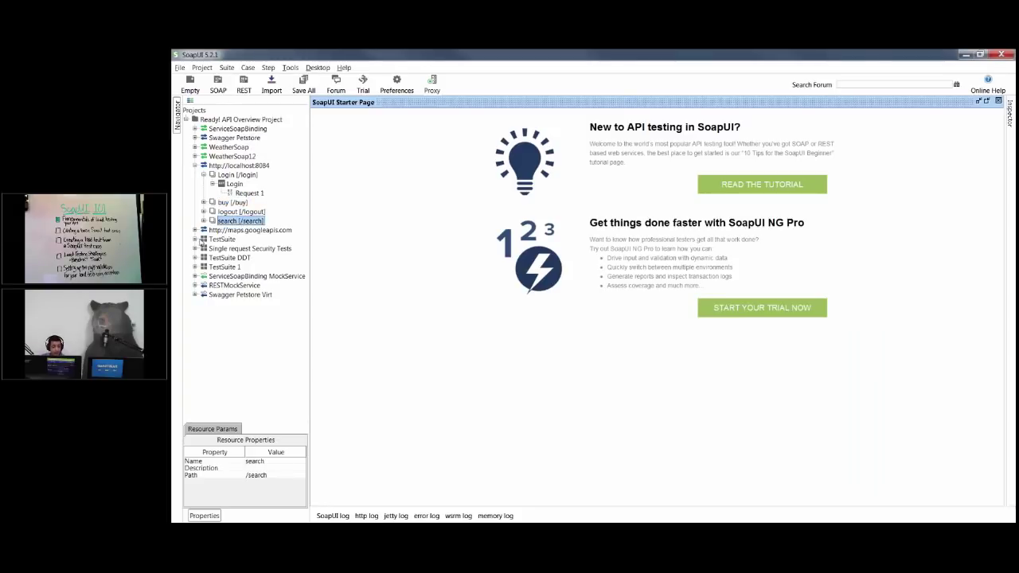
click(251, 193)
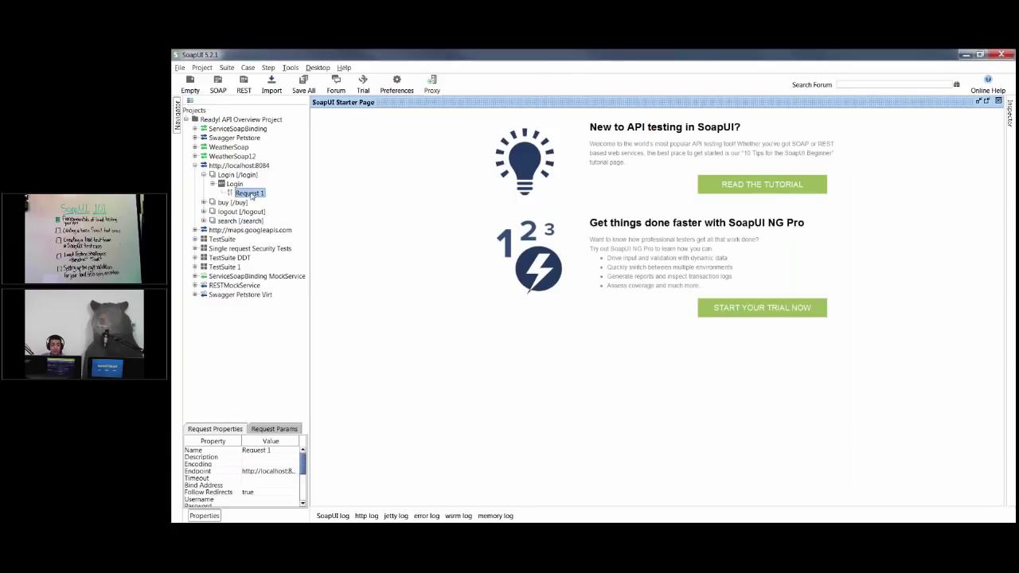
double_click(250, 193)
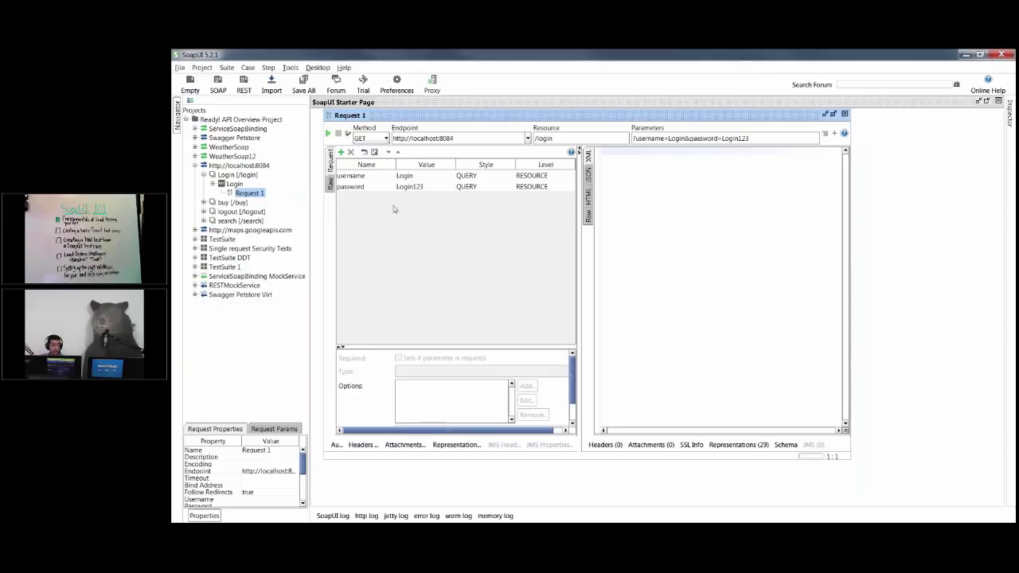
click(194, 165)
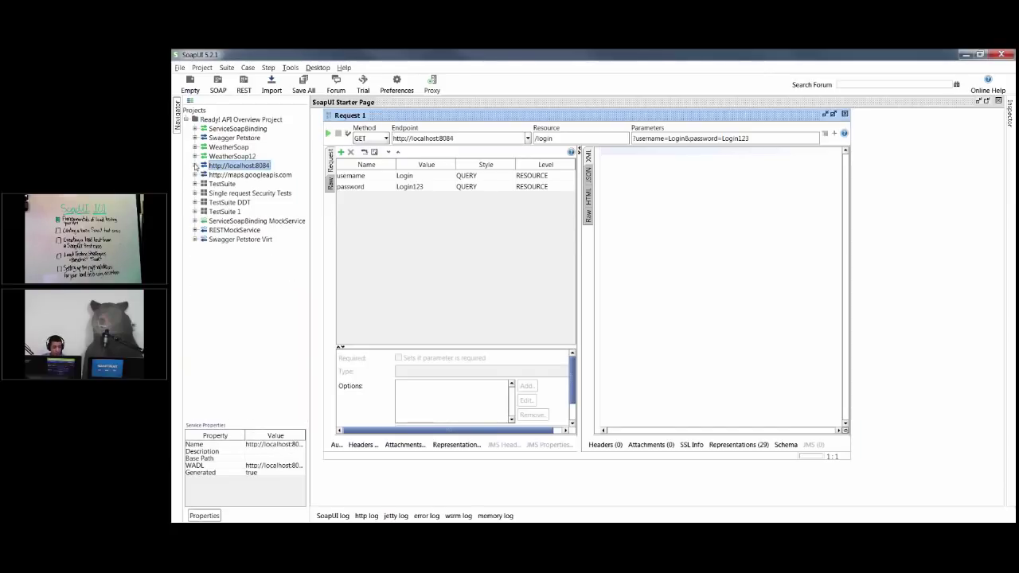
Expand TestSuite and examine the Login, Search, Buy and Logout steps of the newname test case, opening the Search step
click(195, 184)
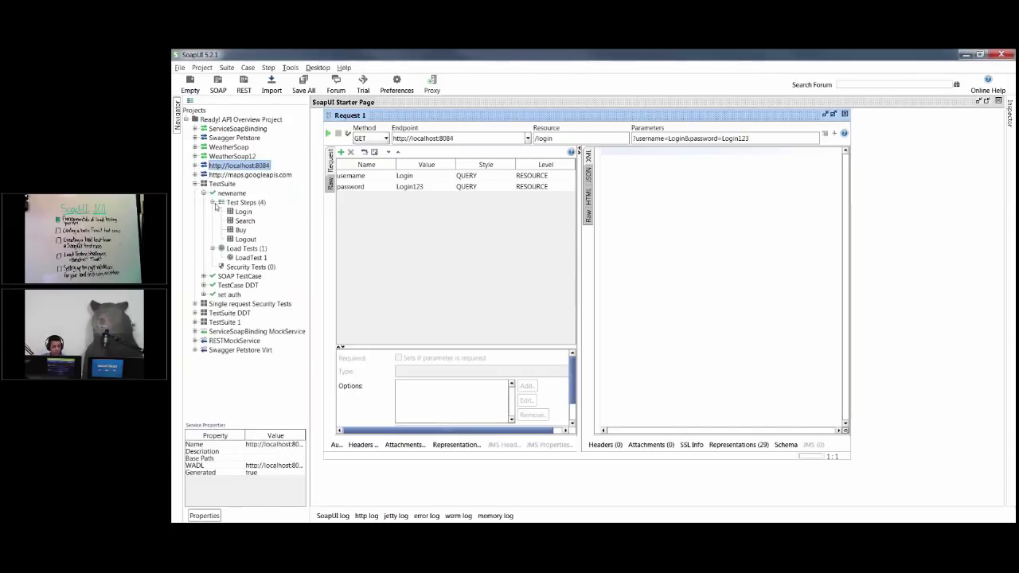
click(214, 248)
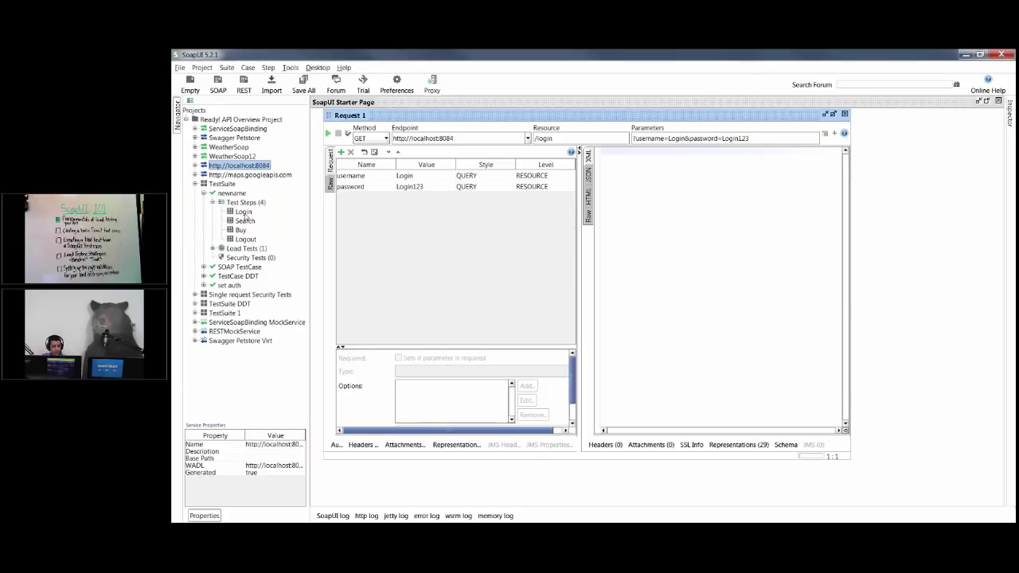
click(243, 212)
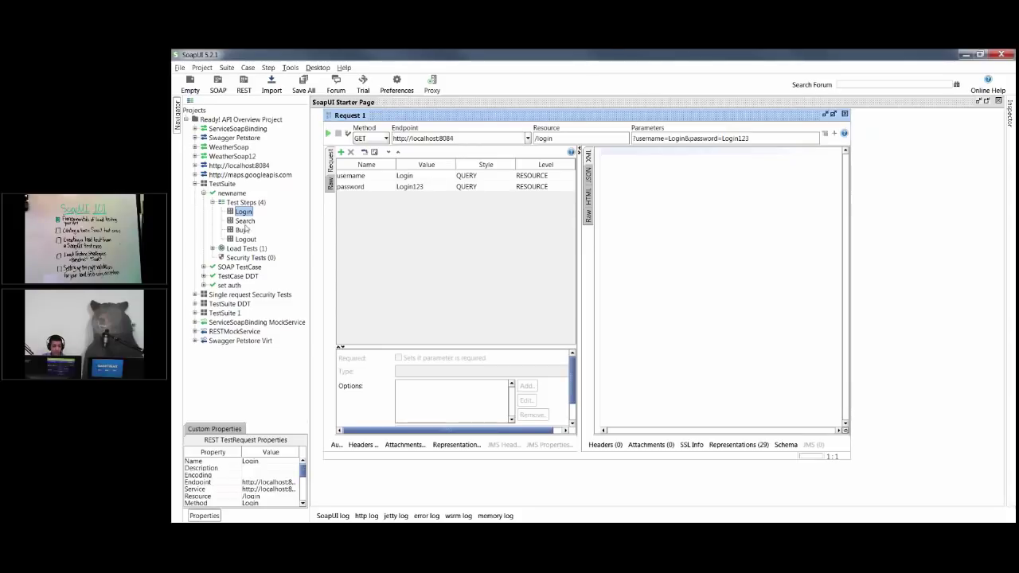
click(243, 221)
double_click(243, 221)
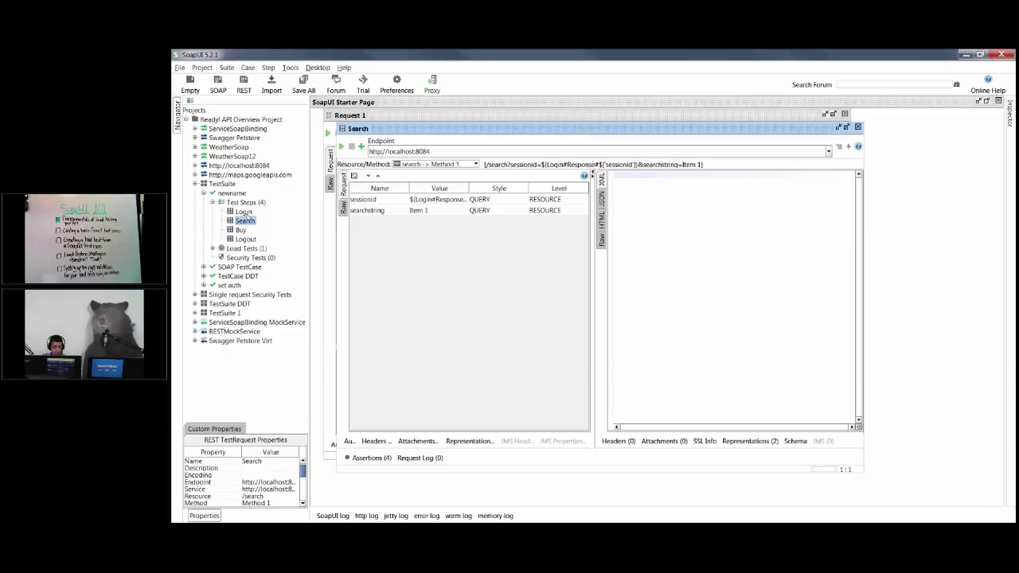
click(239, 231)
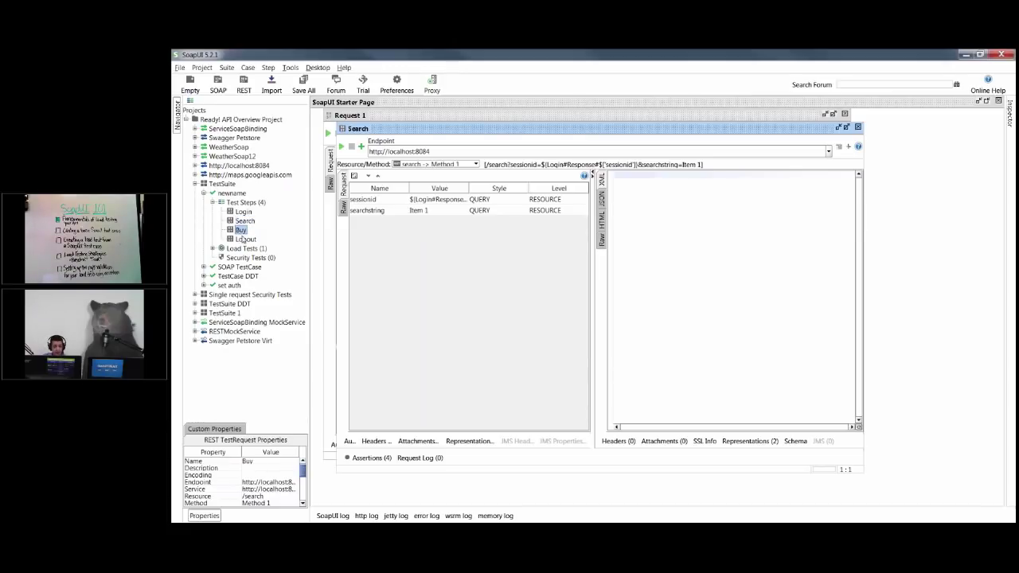
click(242, 239)
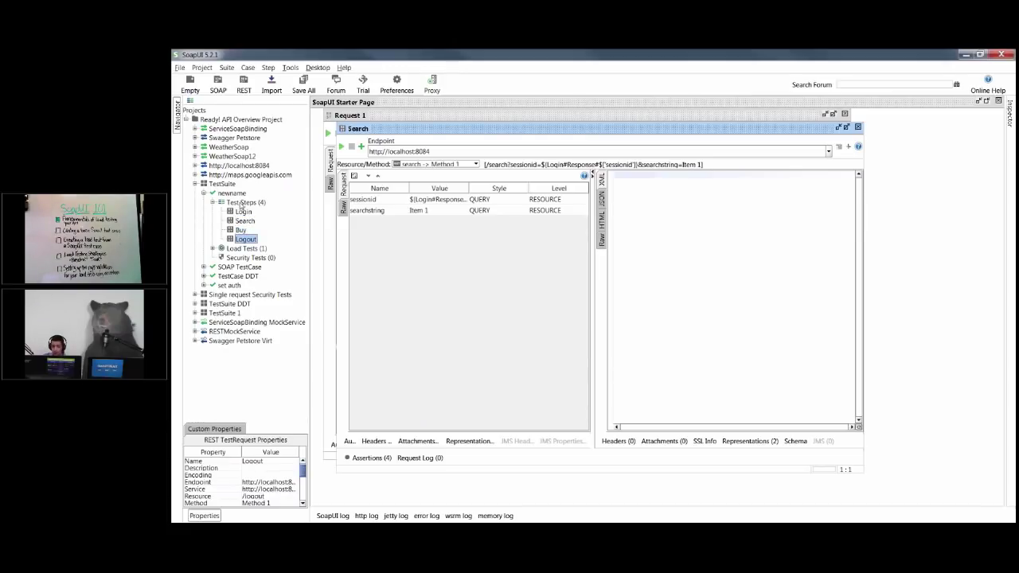
Open the newname test case, run it, and maximize its window
double_click(231, 193)
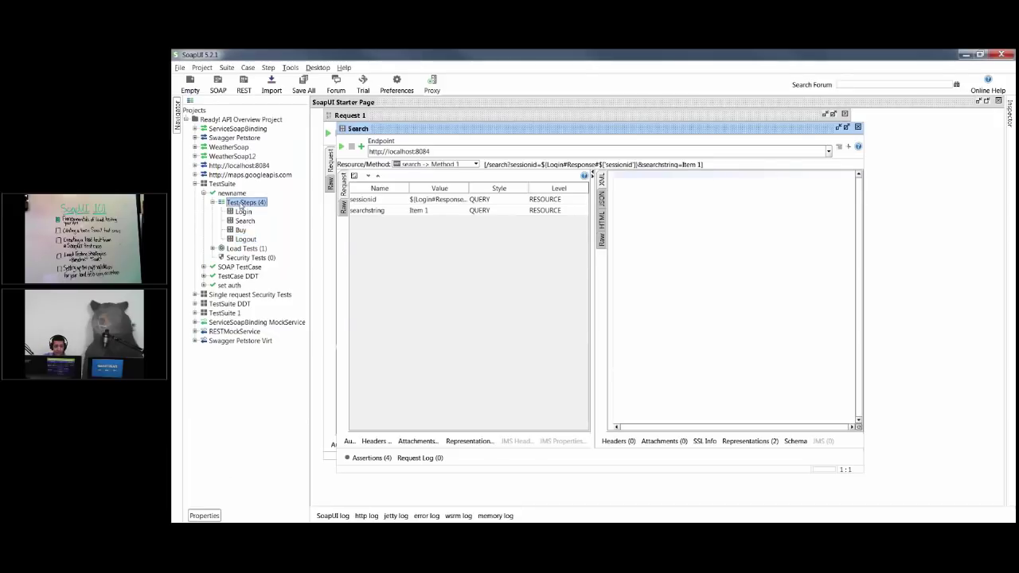
click(355, 152)
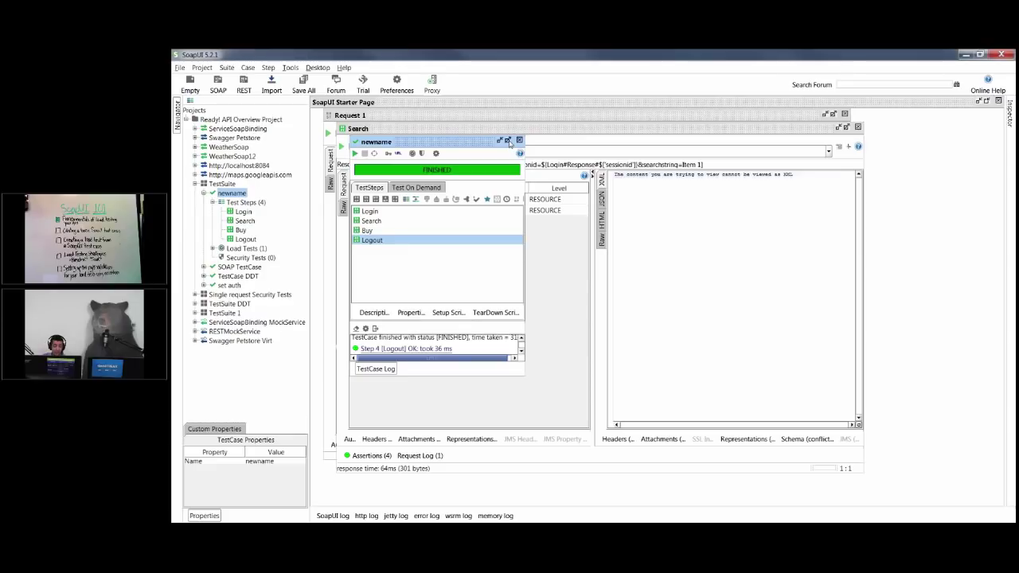
click(508, 141)
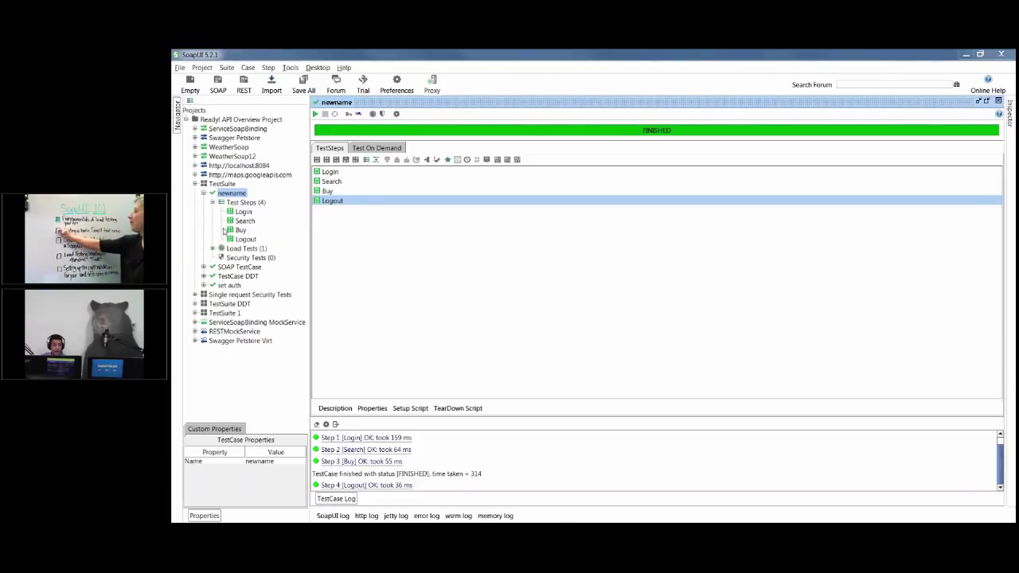
Create a new load test named webinaLoadTest under the newname test case
click(240, 248)
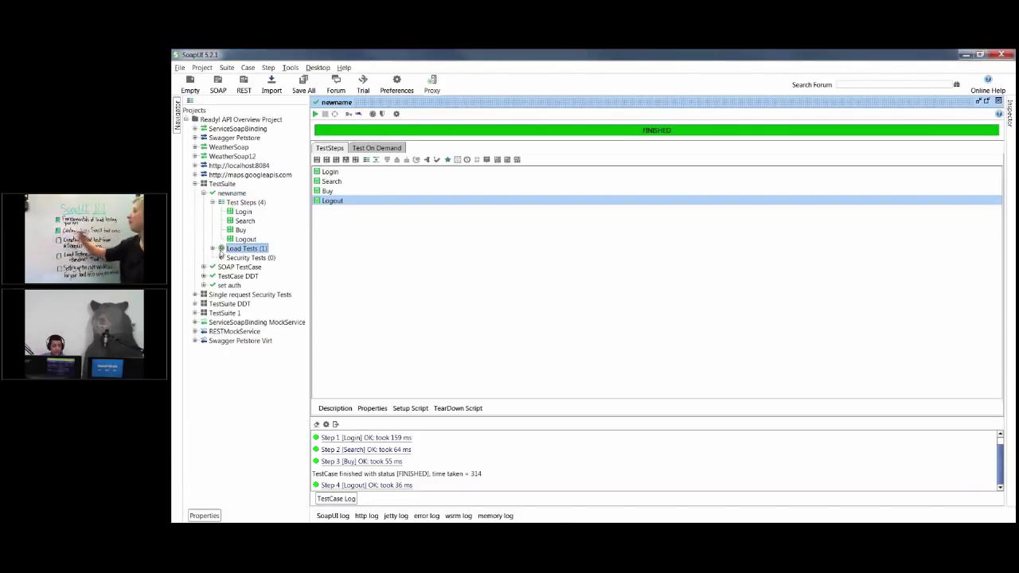
right_click(237, 250)
click(267, 256)
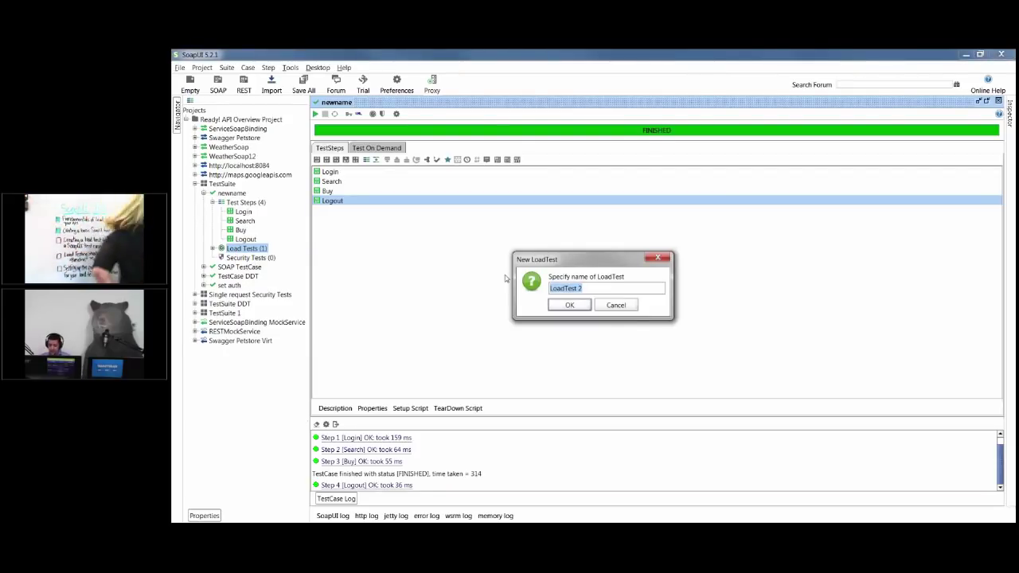
text(webina)
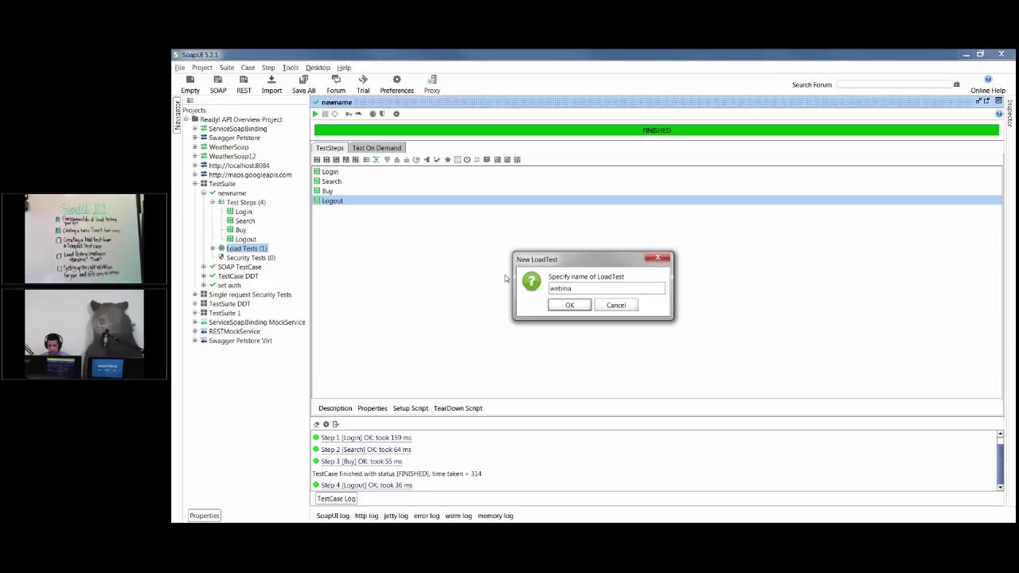
text(rLoadTest)
key(Return)
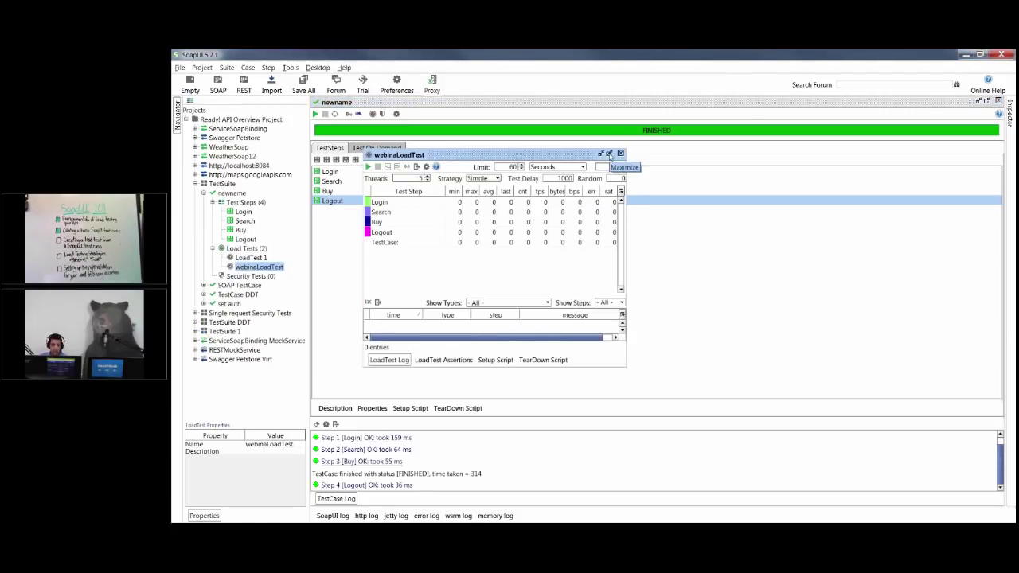
Maximize the webinaLoadTest window and configure the load test with the Simple strategy and 20 threads
click(610, 157)
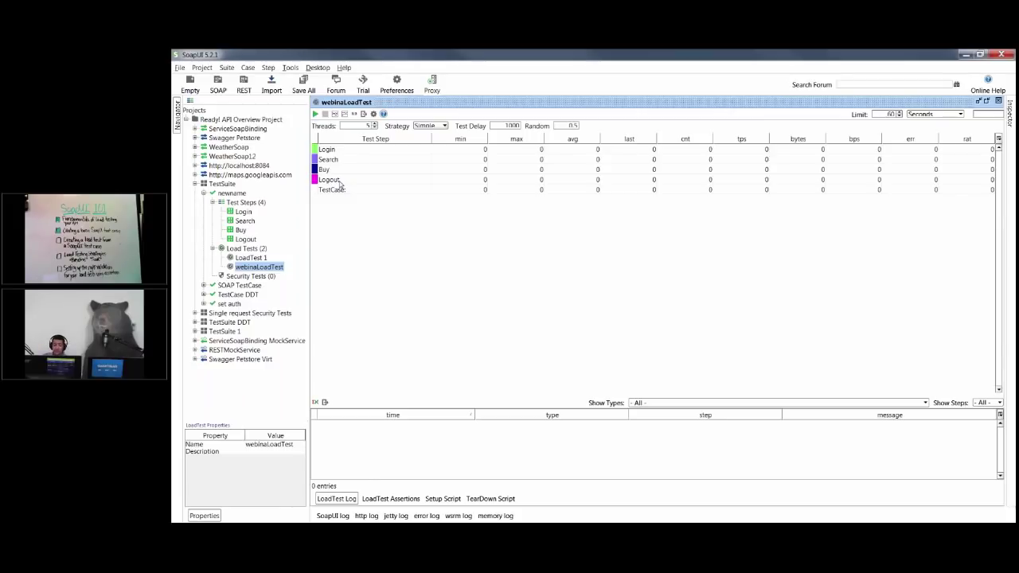
click(444, 126)
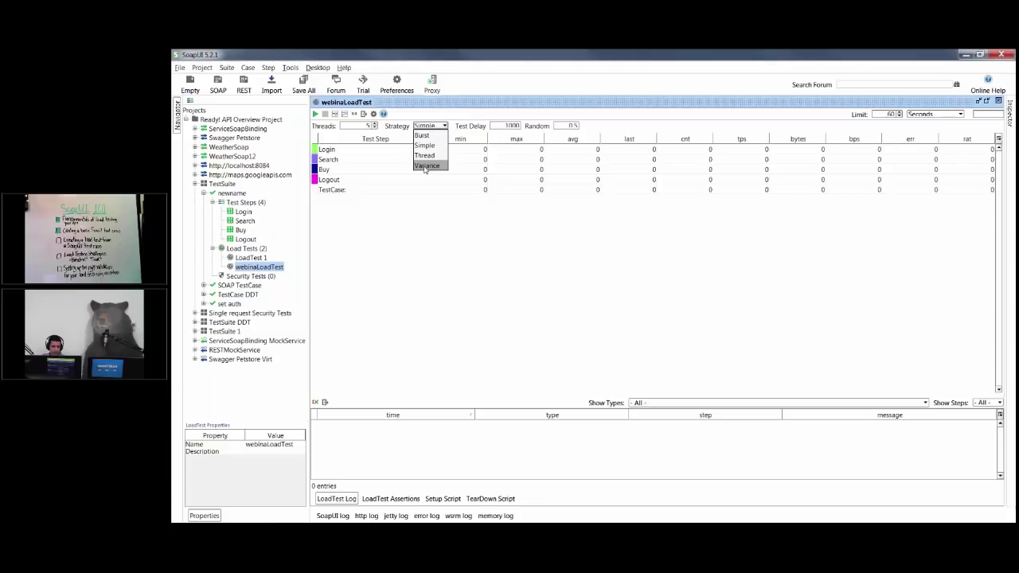
click(436, 145)
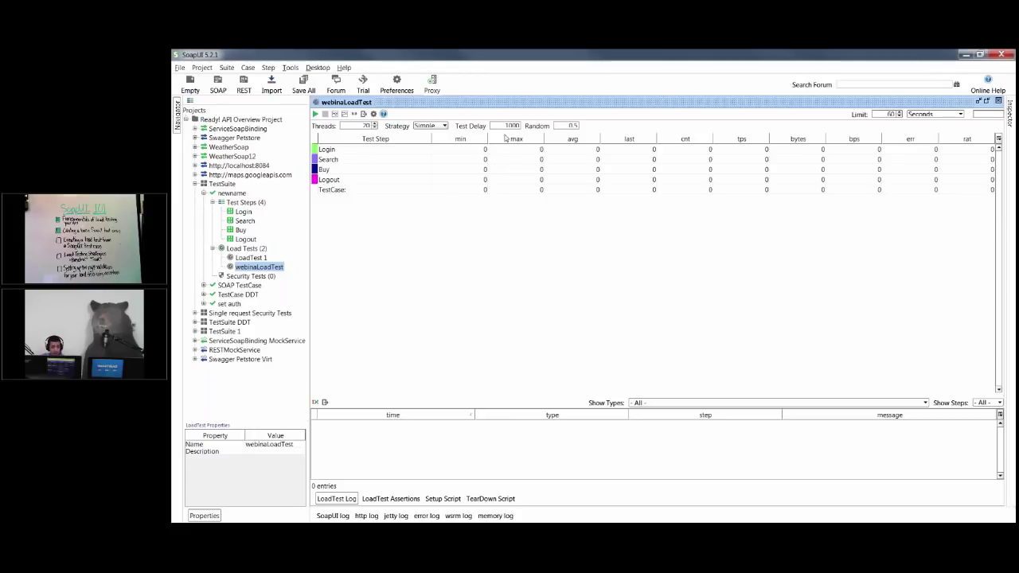
Review the Test Delay and Random values and keep Seconds as the load test's limit type
double_click(502, 125)
click(569, 125)
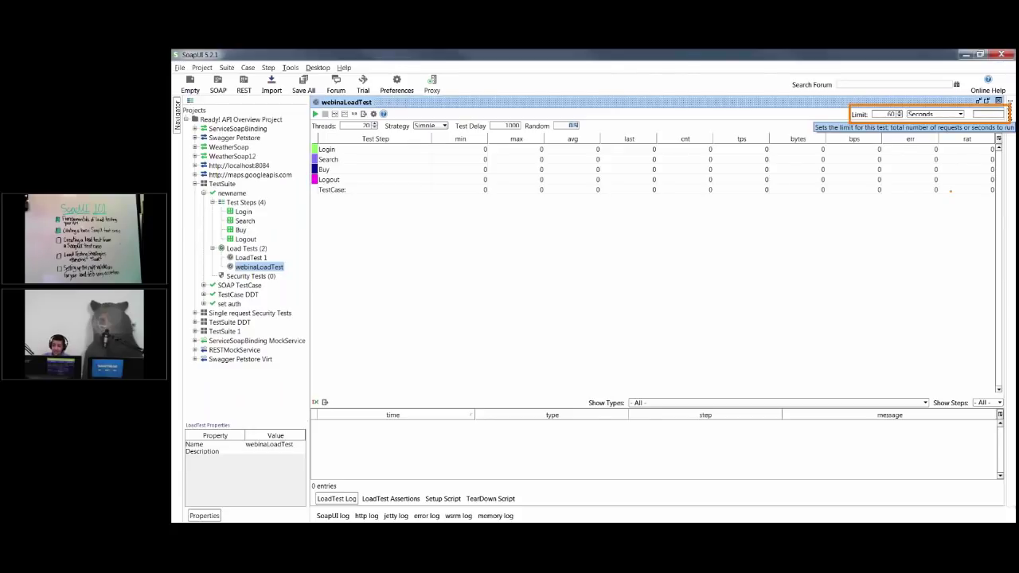
click(924, 116)
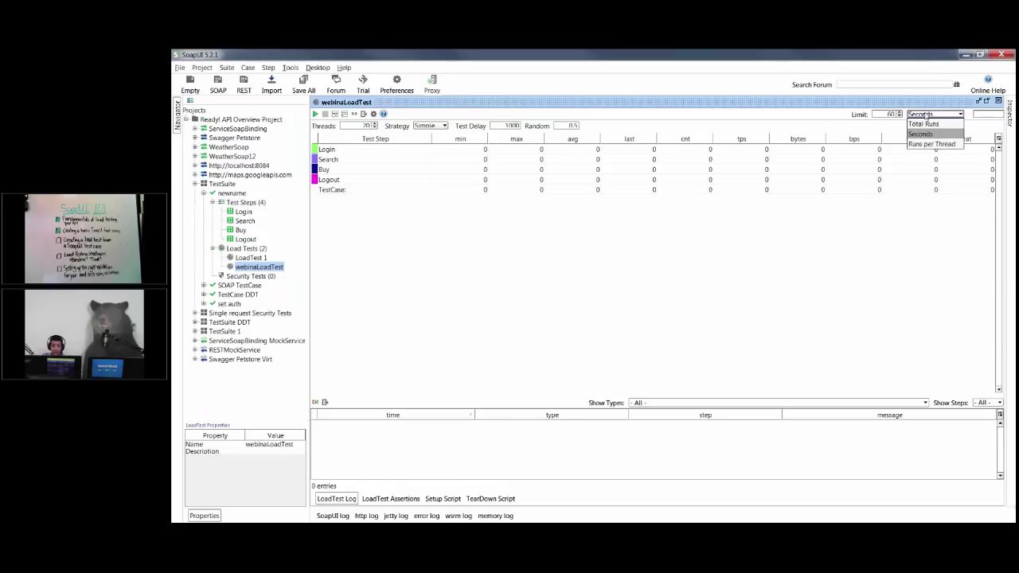
click(920, 134)
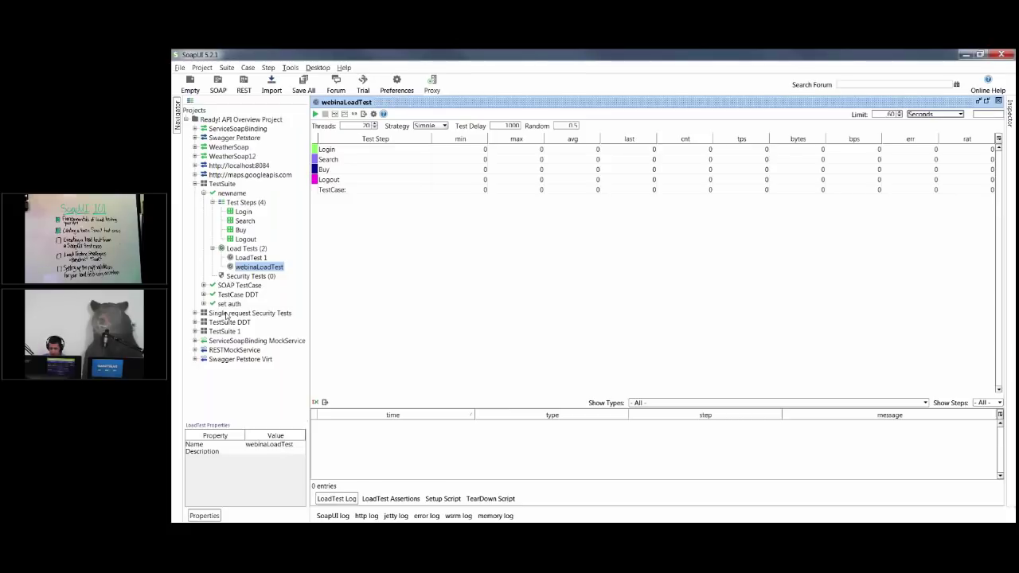
Examine the Random and Test Delay settings of the load test
key(alt+Tab)
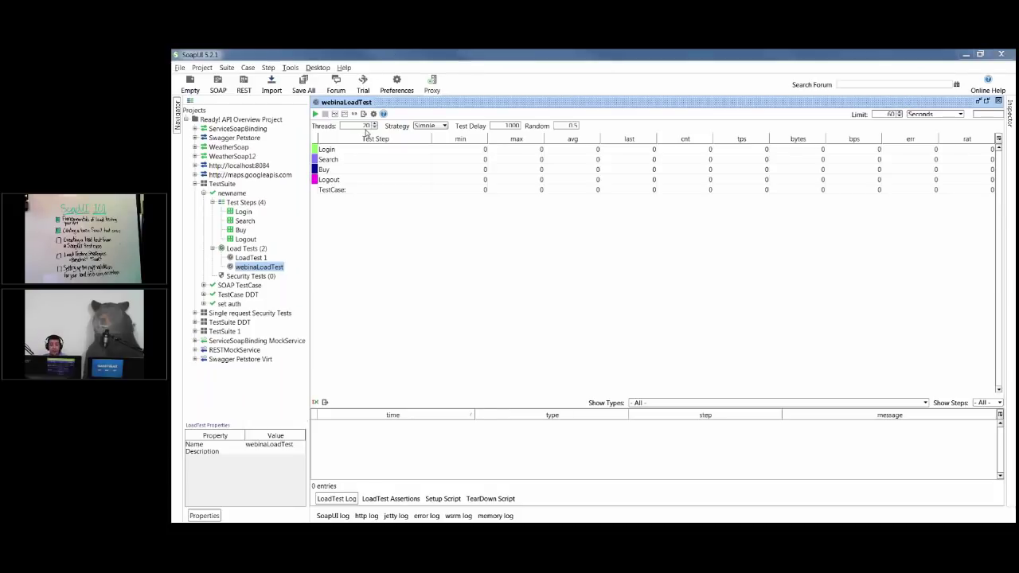
drag(557, 125, 585, 125)
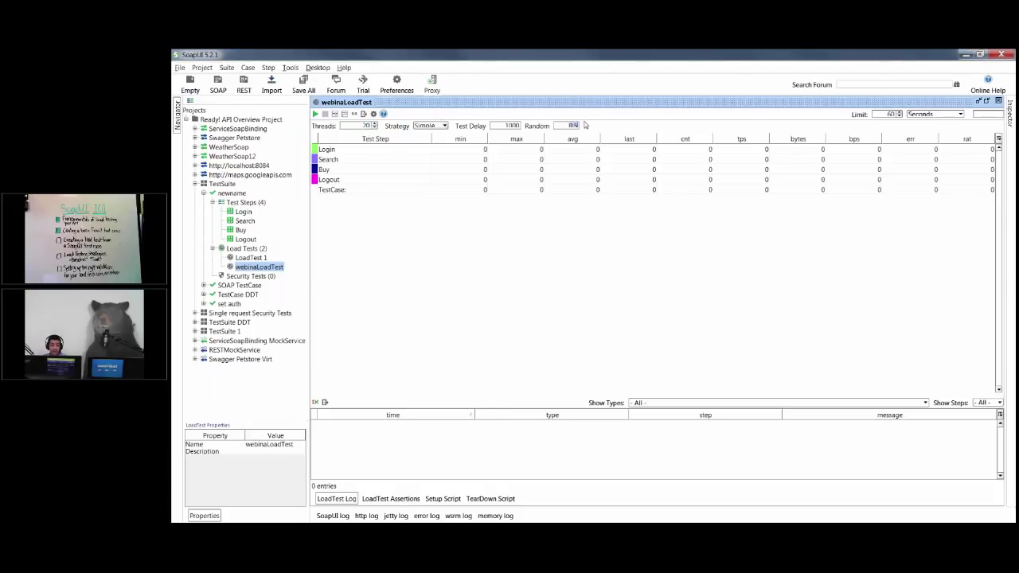
drag(501, 125, 531, 144)
drag(557, 125, 585, 128)
double_click(506, 125)
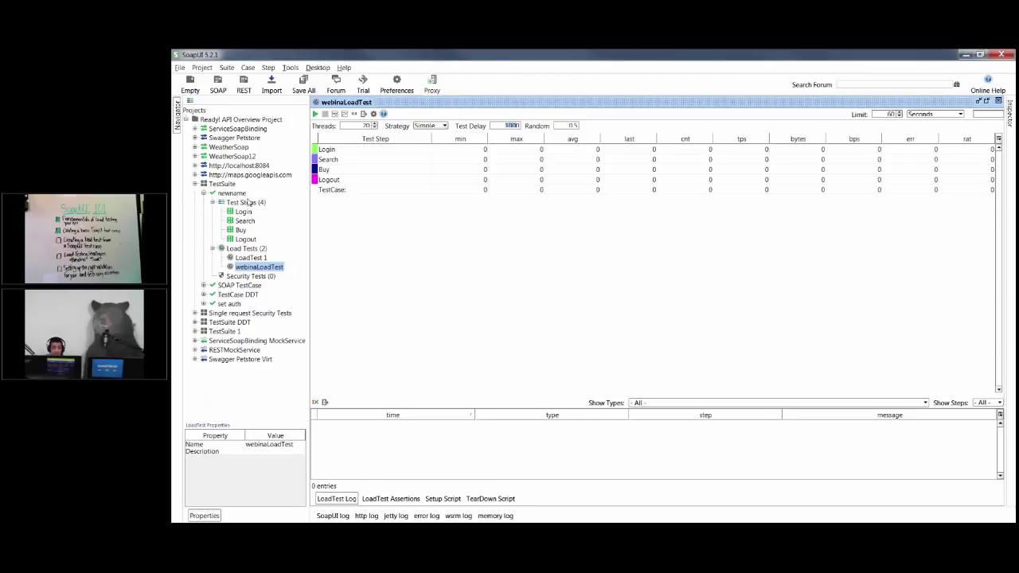
Look through the Login, Search, Buy and Logout steps and the Load Tests node of the newname test case
click(249, 212)
click(251, 222)
click(246, 231)
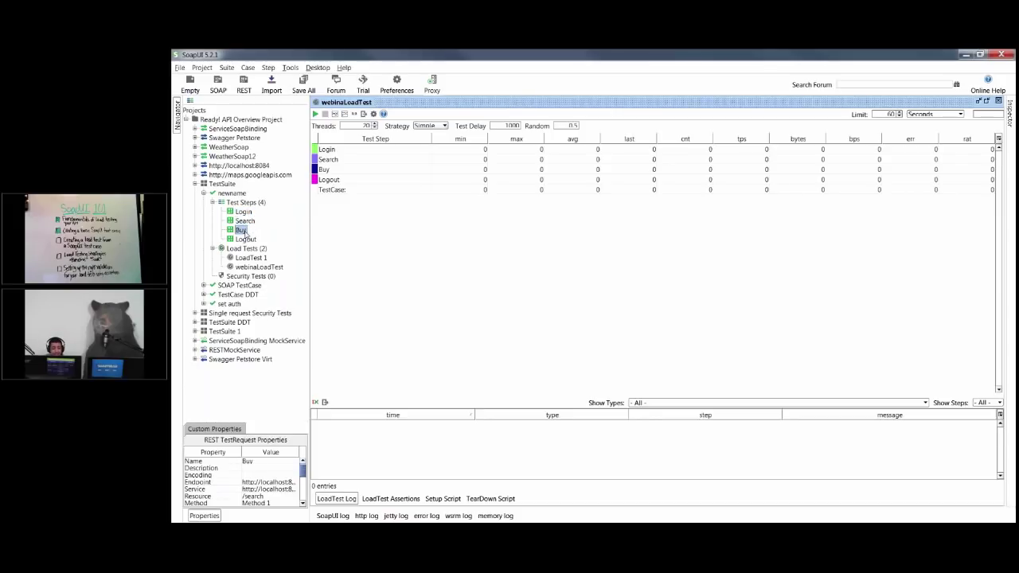
click(245, 238)
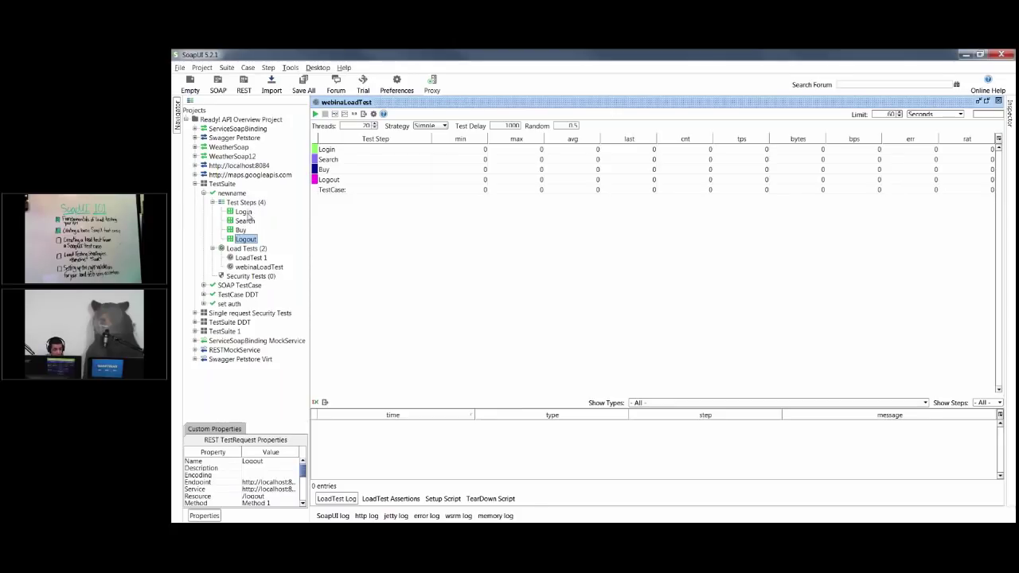
click(247, 220)
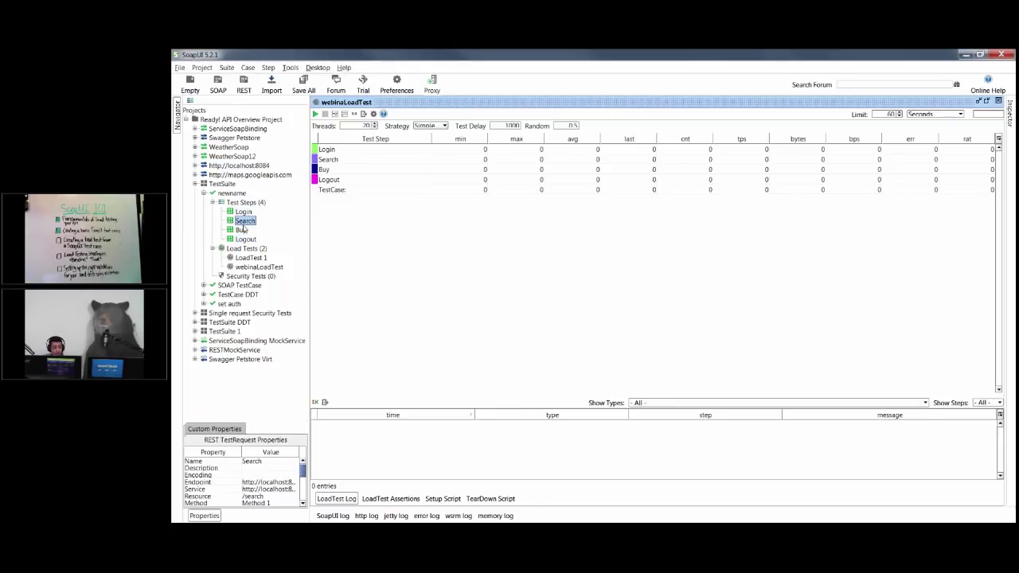
click(247, 248)
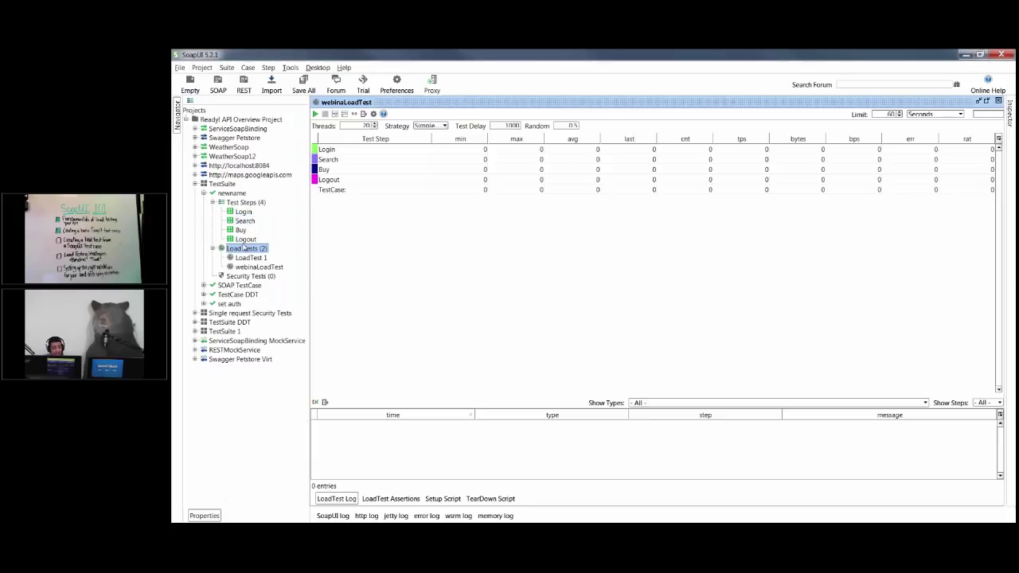
click(245, 222)
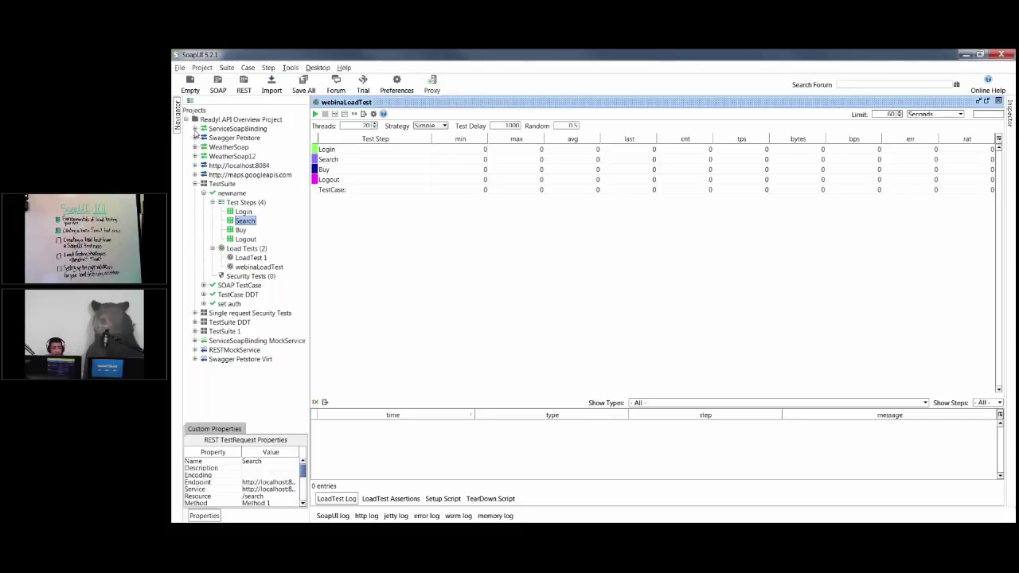
Expand the buy operation of ServiceSoapBinding, open its buy rq request and examine the XML body down to the sessionid element
click(195, 129)
click(203, 137)
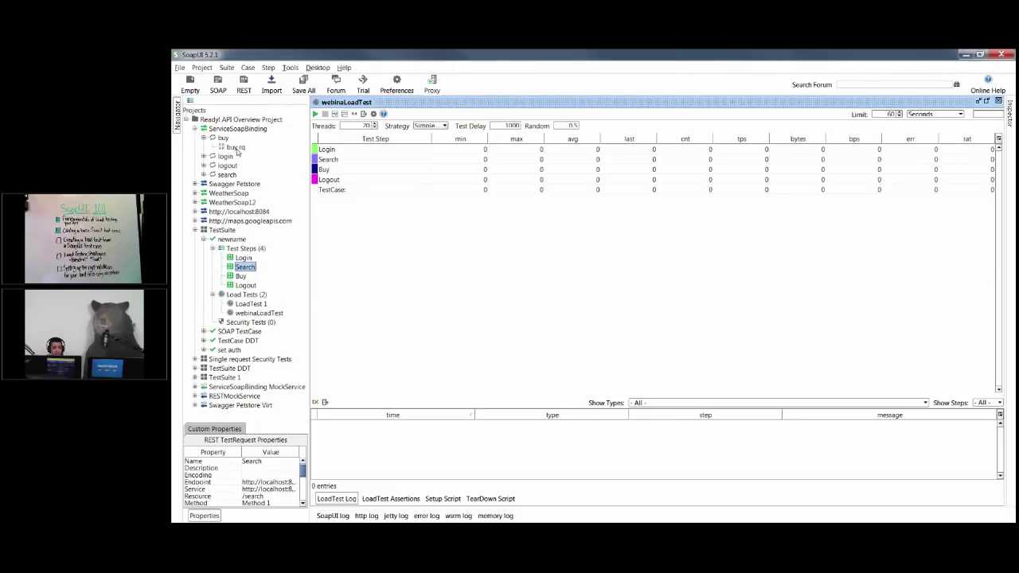
click(236, 148)
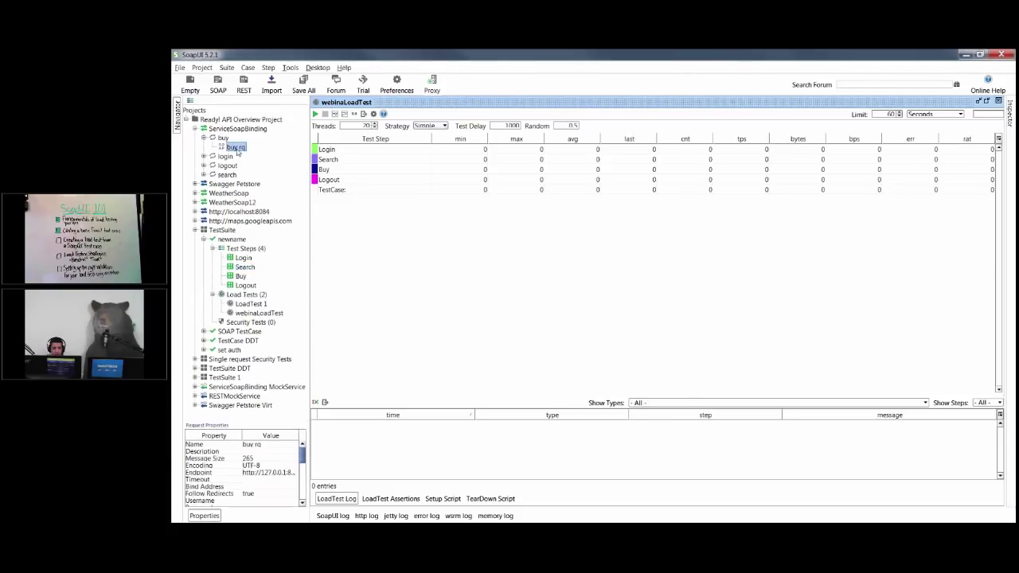
double_click(236, 148)
drag(430, 167, 370, 122)
drag(341, 146, 429, 189)
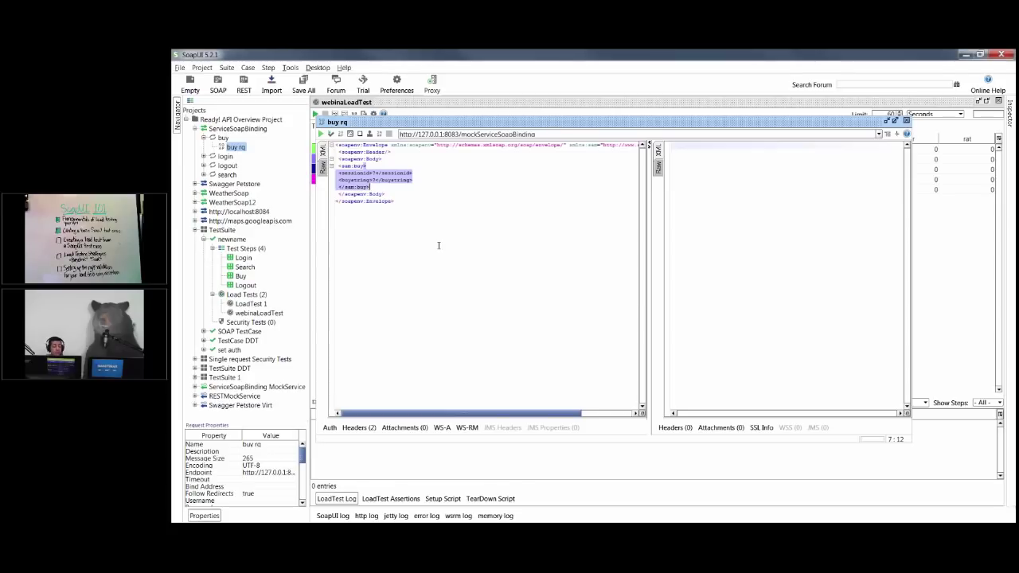
drag(436, 223, 288, 135)
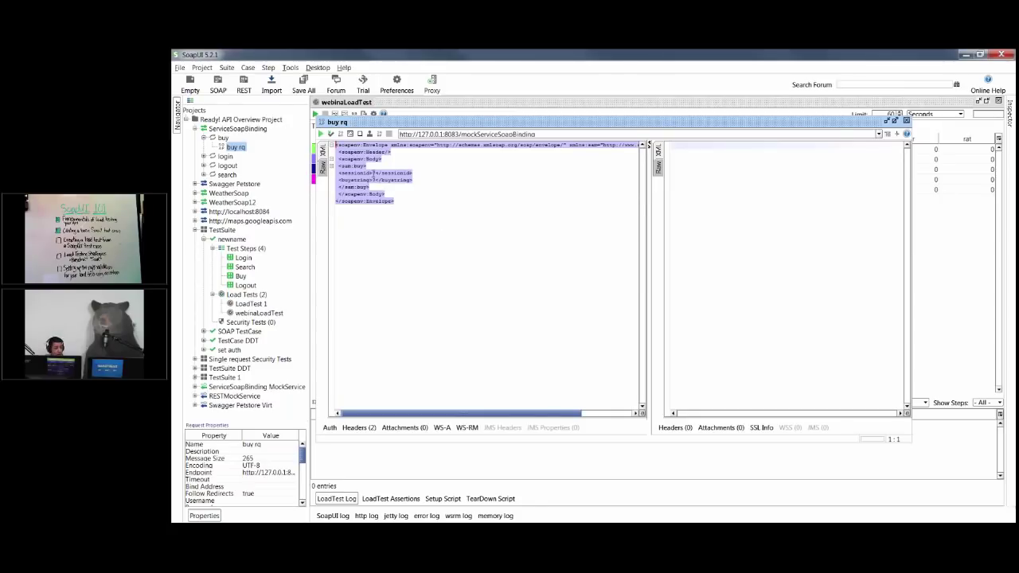
click(373, 172)
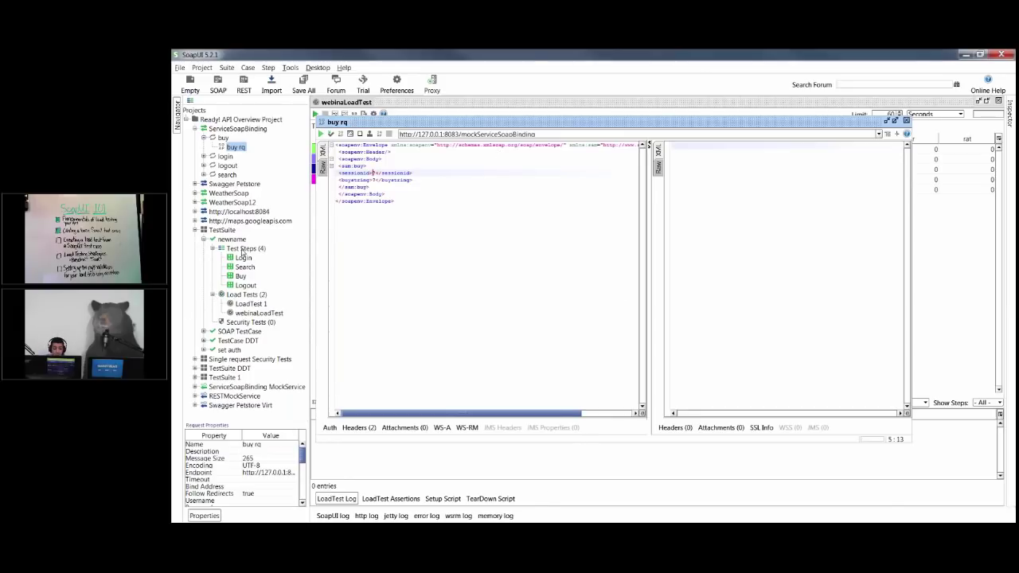
Reopen webinaLoadTest, check its Test Delay, and run the load test
double_click(248, 314)
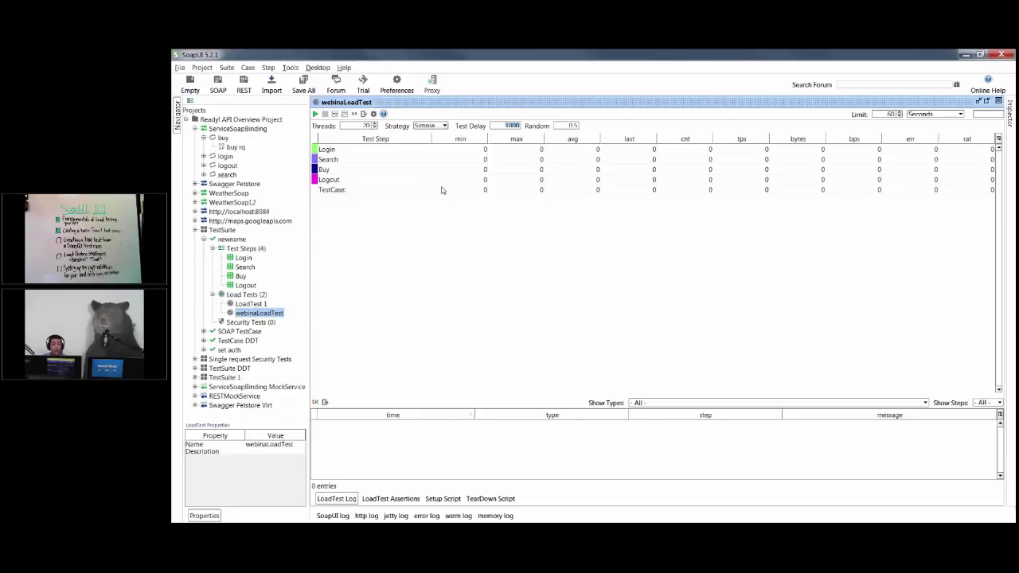
key(shift+Tab)
key(shift+Tab)
double_click(509, 126)
click(316, 114)
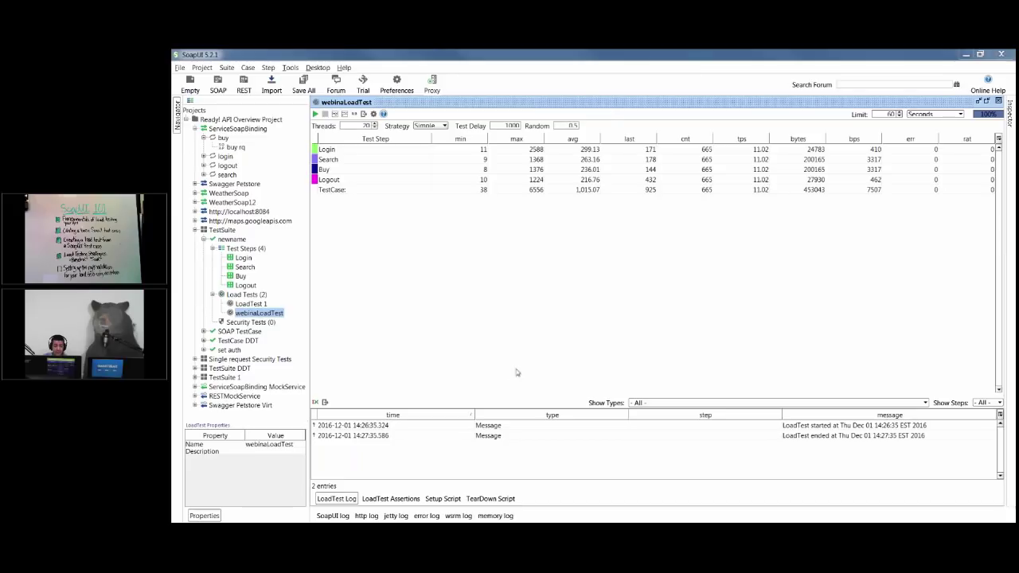
View the statistics history graph and the maximized statistics graph of webinaLoadTest, closing each one
click(344, 114)
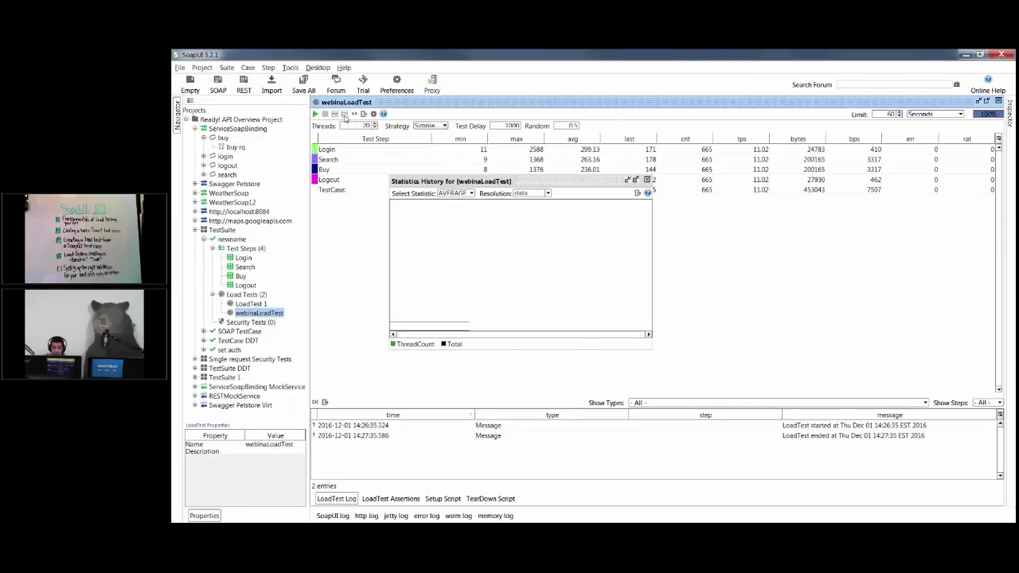
click(647, 180)
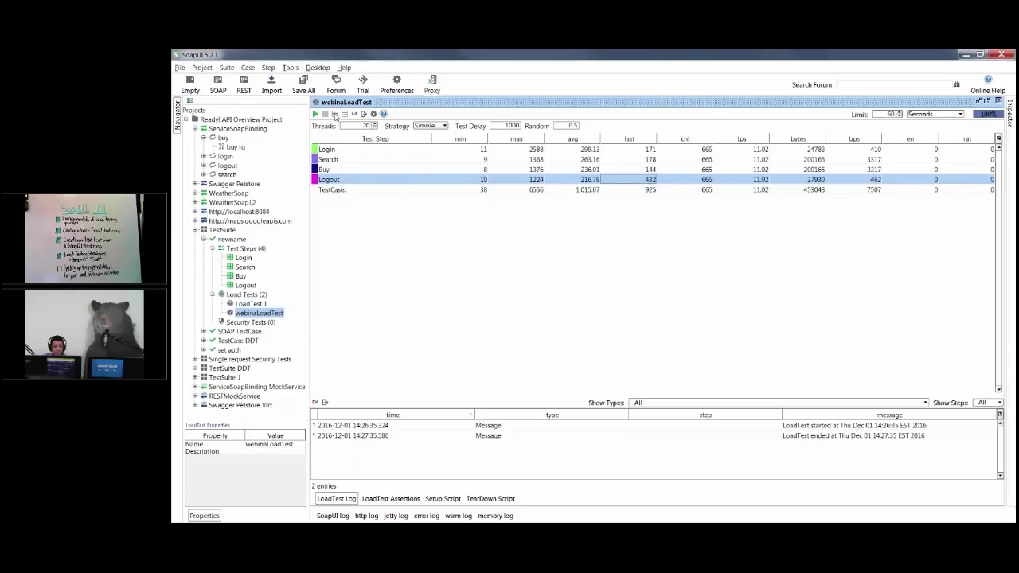
click(335, 116)
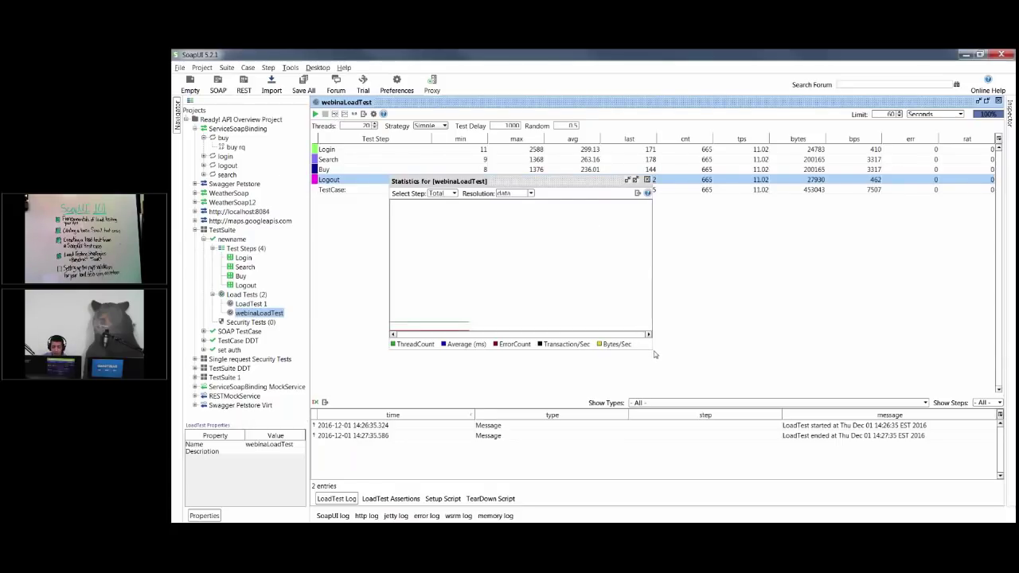
click(636, 182)
click(636, 181)
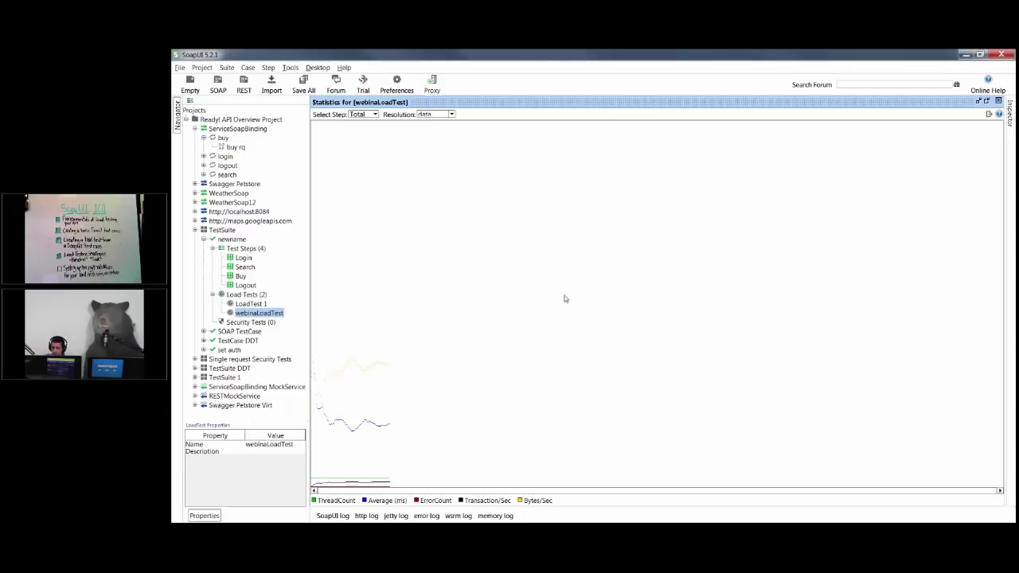
click(999, 102)
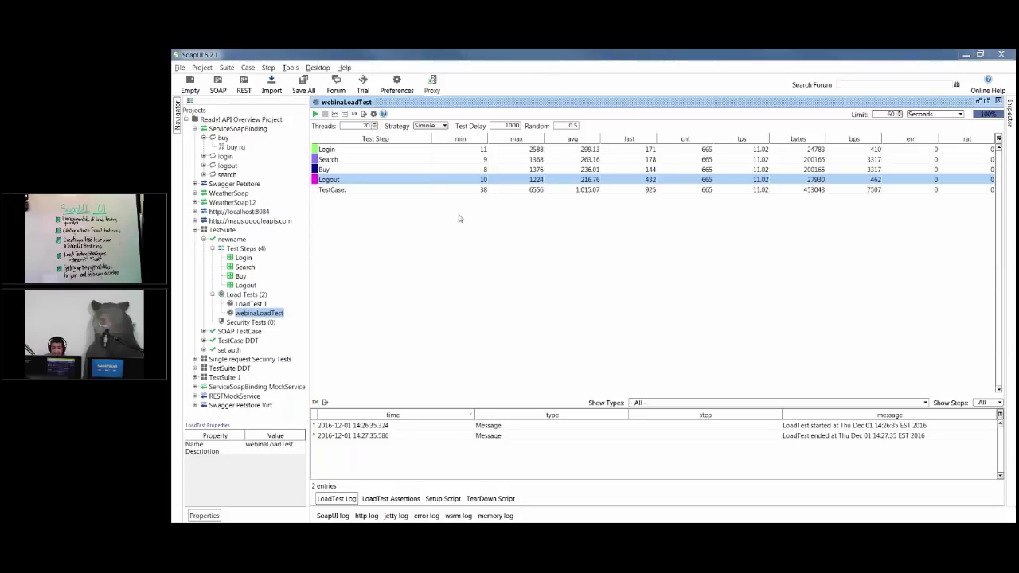
Check the Threads and Test Delay values of webinaLoadTest
double_click(509, 125)
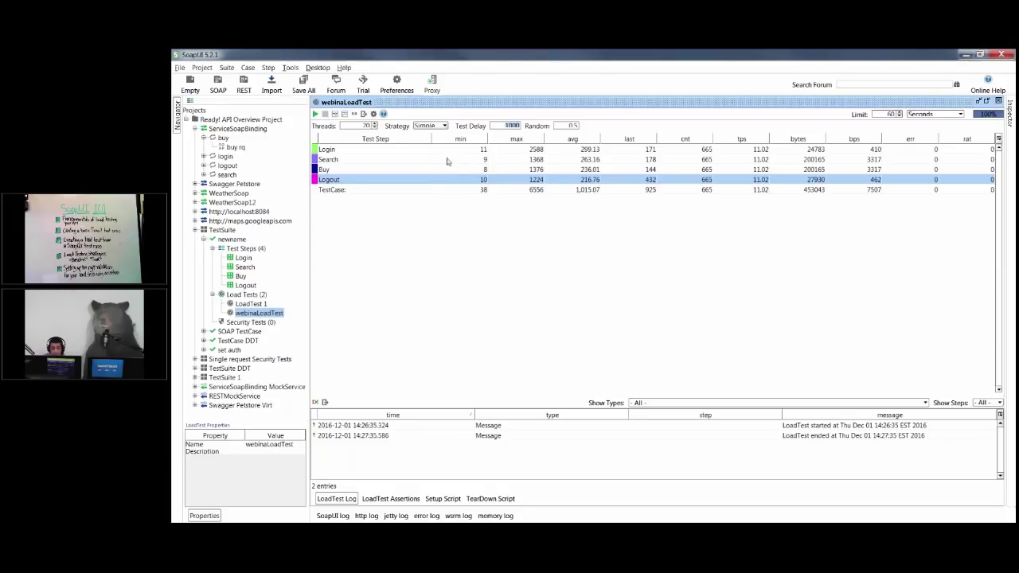
double_click(366, 125)
double_click(511, 125)
click(511, 125)
Add a Delay step to the newname test case and place it between Login and Search
click(237, 240)
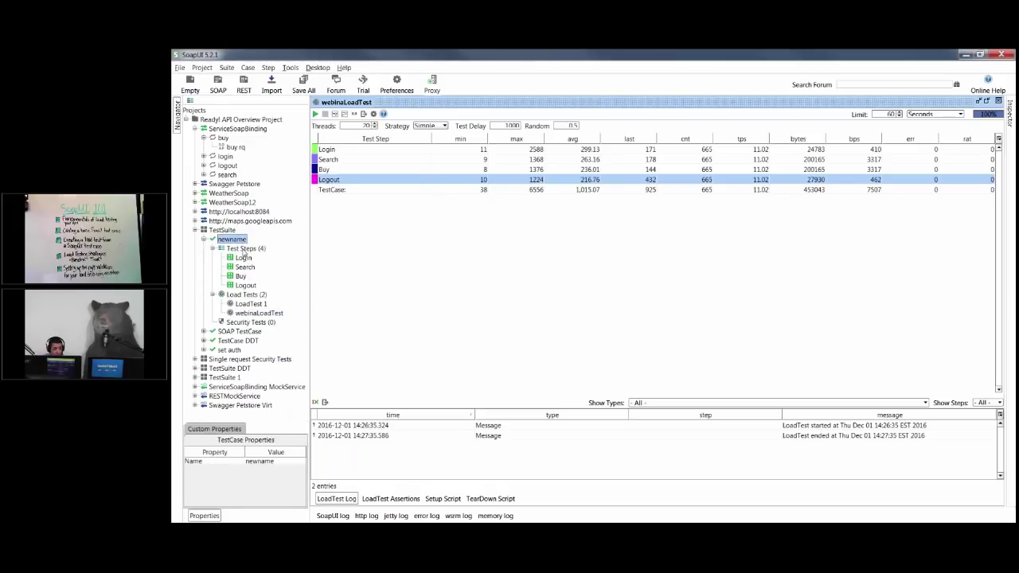
click(243, 259)
click(235, 240)
right_click(243, 240)
mouse_move(300, 292)
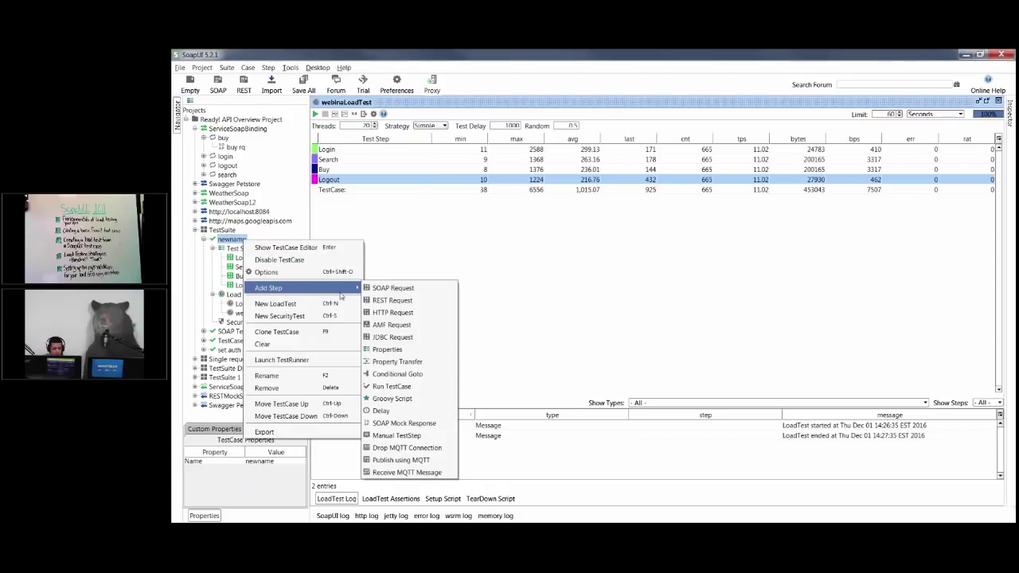
click(579, 306)
mouse_move(260, 291)
mouse_down()
mouse_move(256, 264)
mouse_move(266, 269)
mouse_move(257, 279)
mouse_up()
Examine the Login, Search, Buy and Delay rows in the load test's step table
click(340, 150)
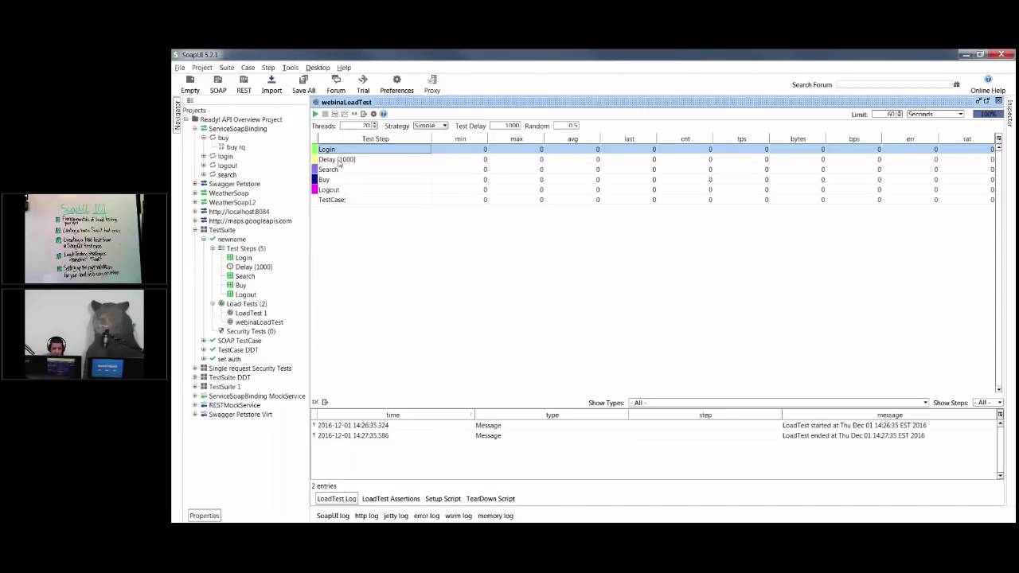
click(340, 170)
click(341, 180)
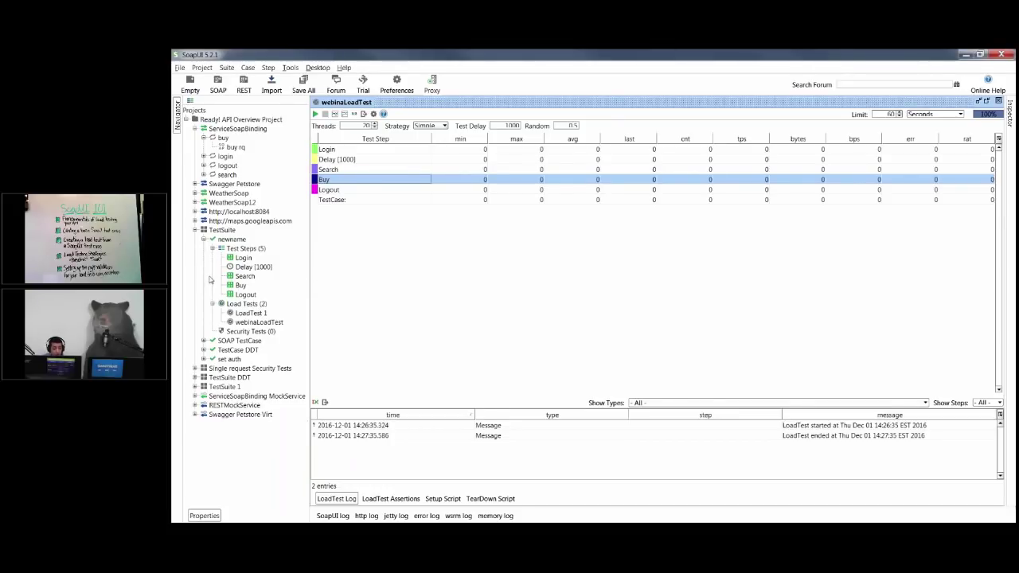
click(346, 160)
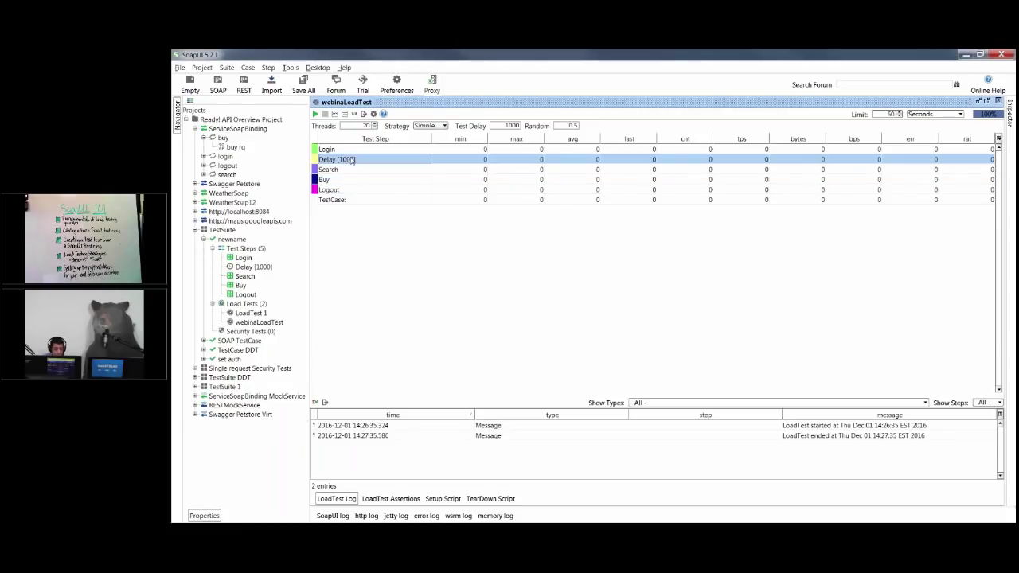
Delete the Delay step from the newname test case and select webinaLoadTest
right_click(254, 271)
click(287, 319)
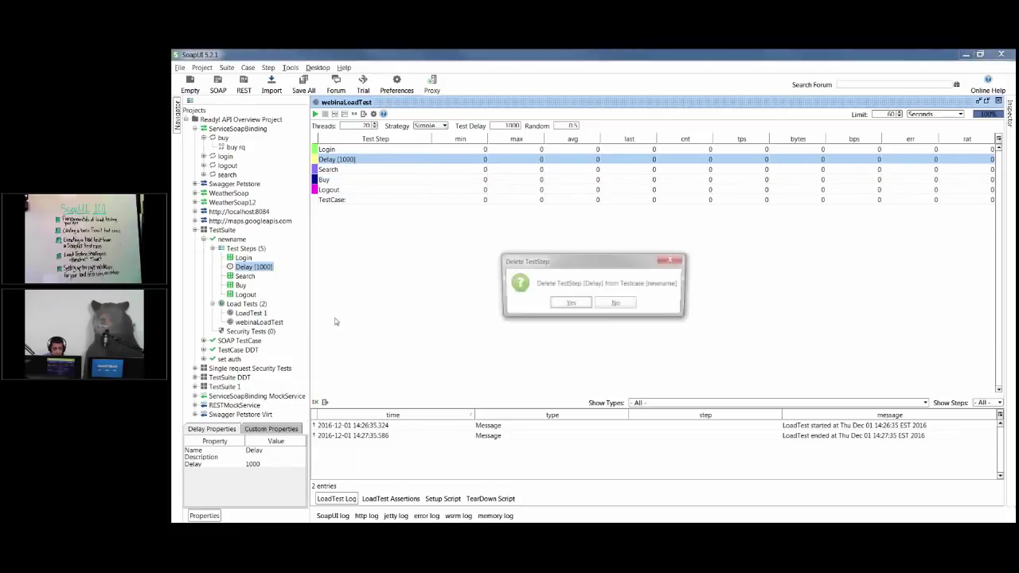
click(570, 305)
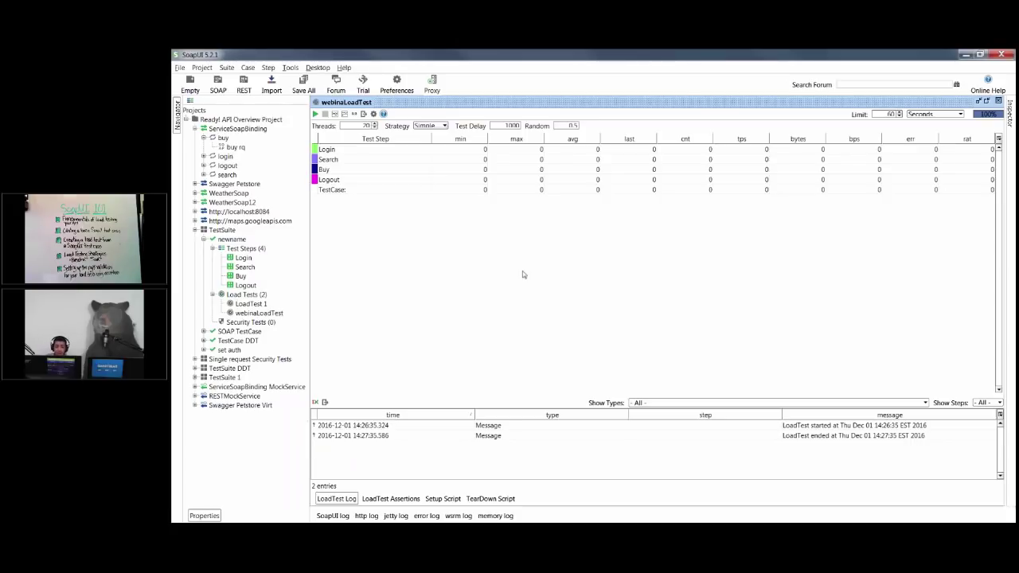
click(267, 314)
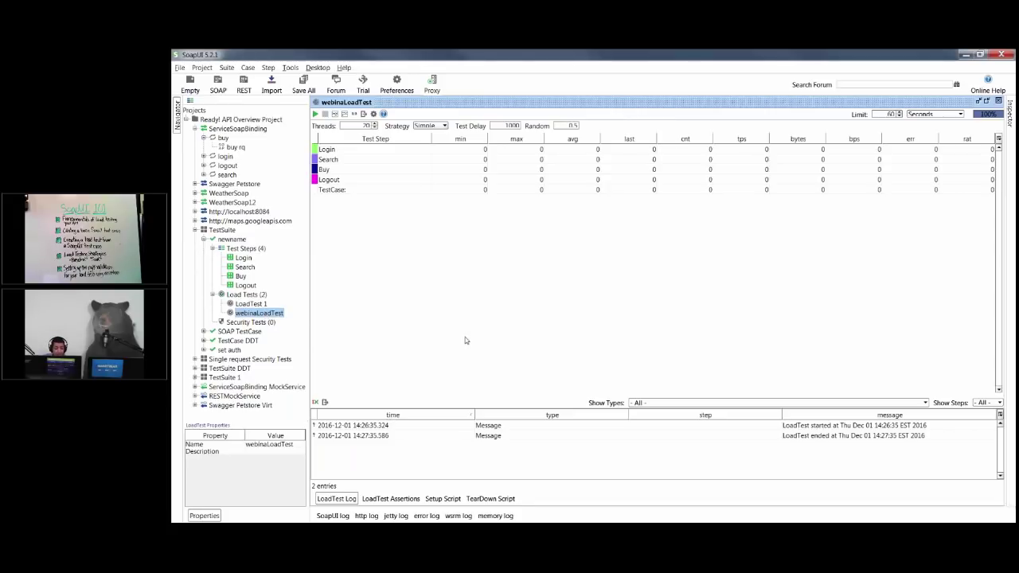
Start adding a Step Average assertion to webinaLoadTest's load test assertions
click(405, 498)
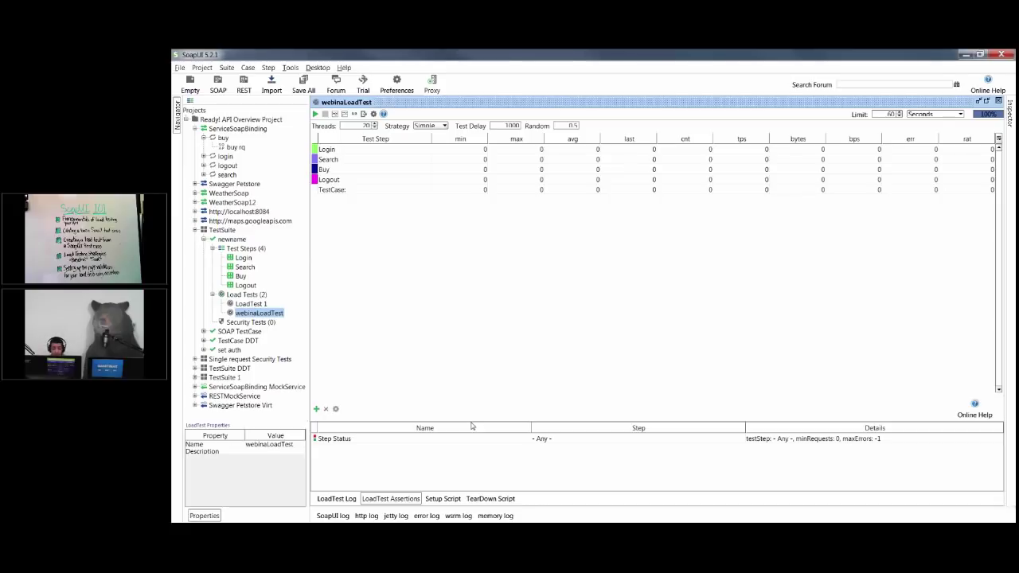
click(316, 409)
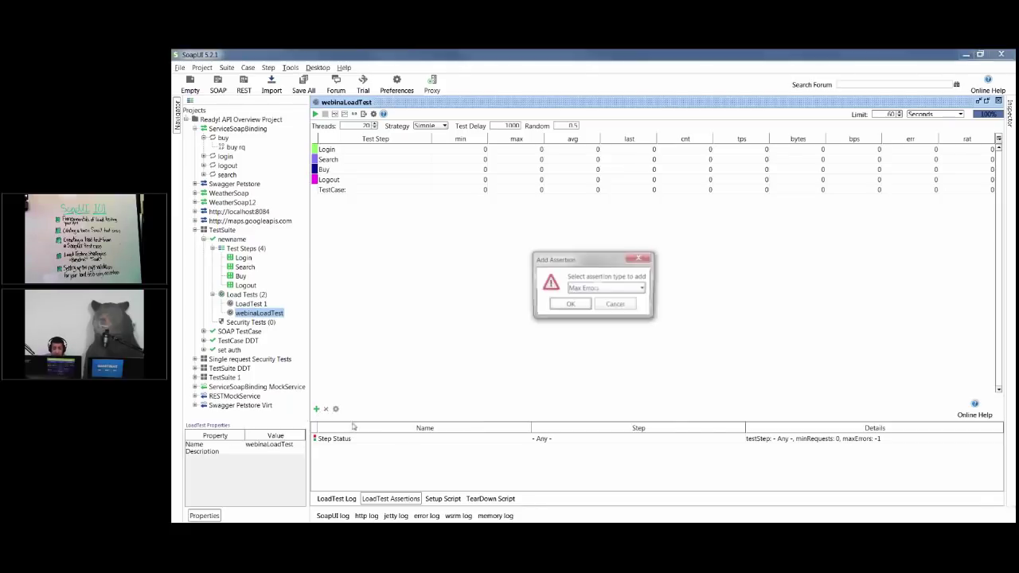
click(622, 289)
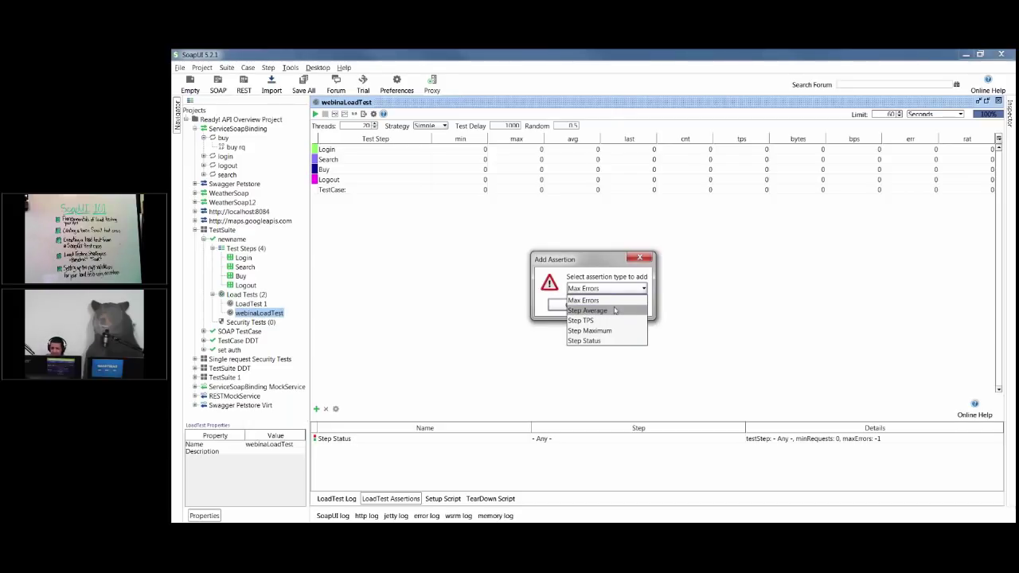
click(610, 311)
click(568, 305)
Set the Step Average assertion's Max Average to 800
click(522, 290)
text(800)
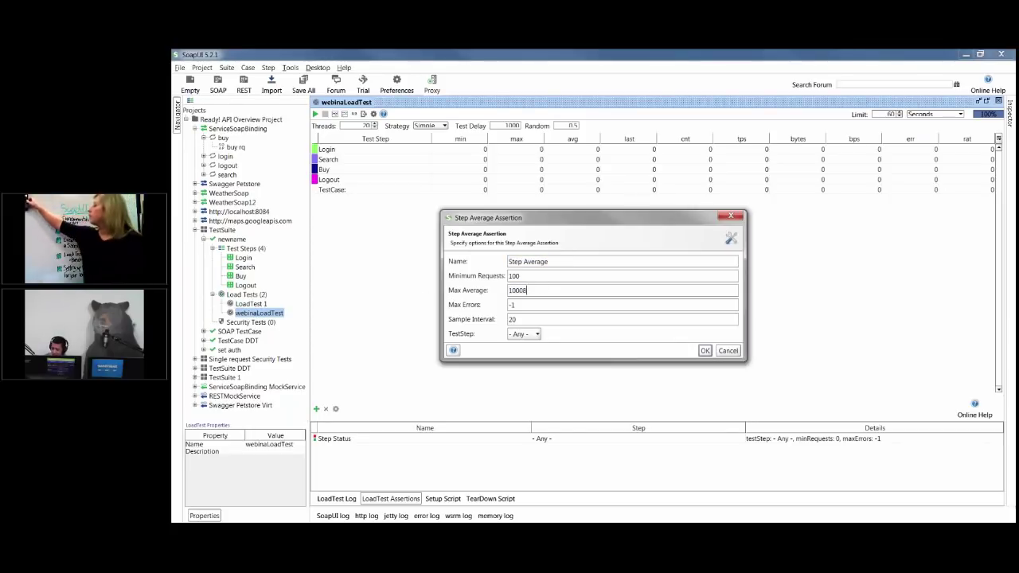
key(Left)
key(Left)
key(Left)
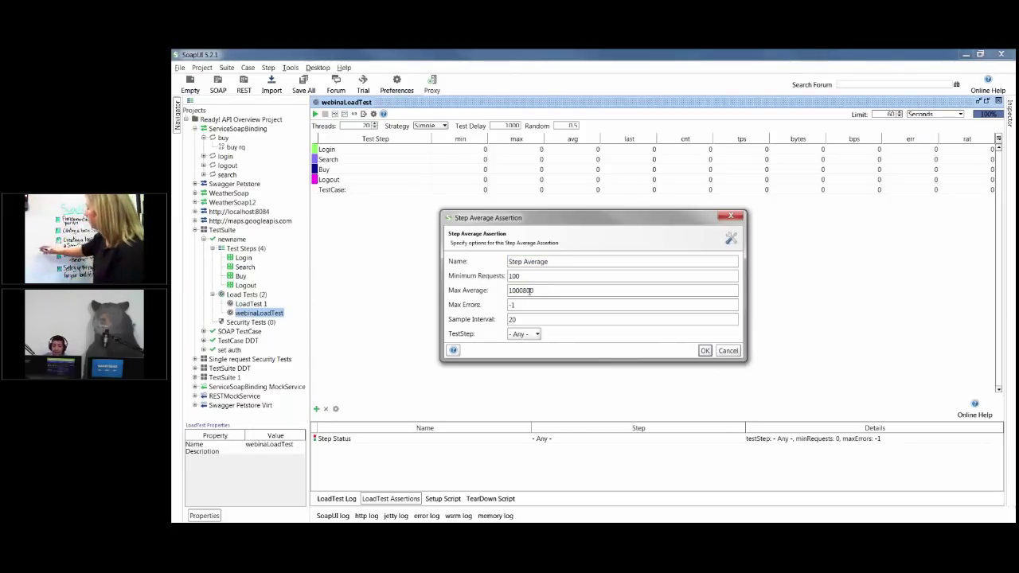
key(shift+Home)
key(Delete)
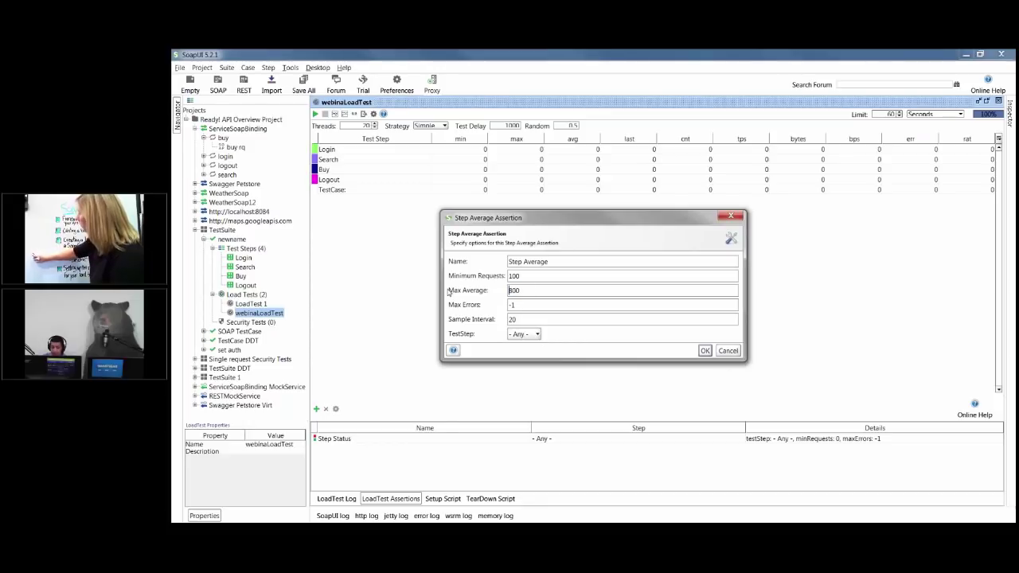
key(shift+Home)
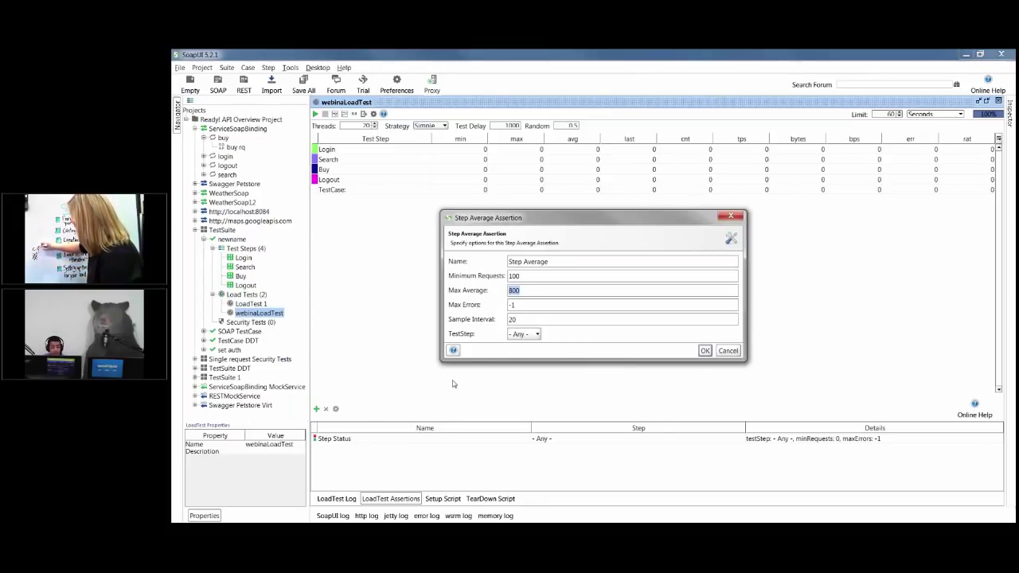
key(Tab)
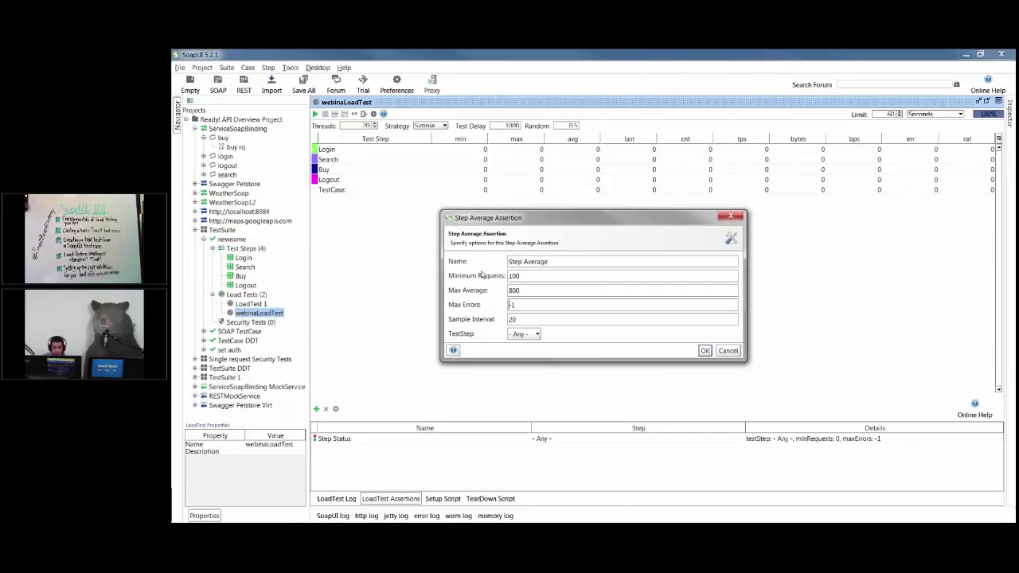
Try Login, Search and Total as the Step Average assertion's target test step, and cancel the assertion
click(521, 336)
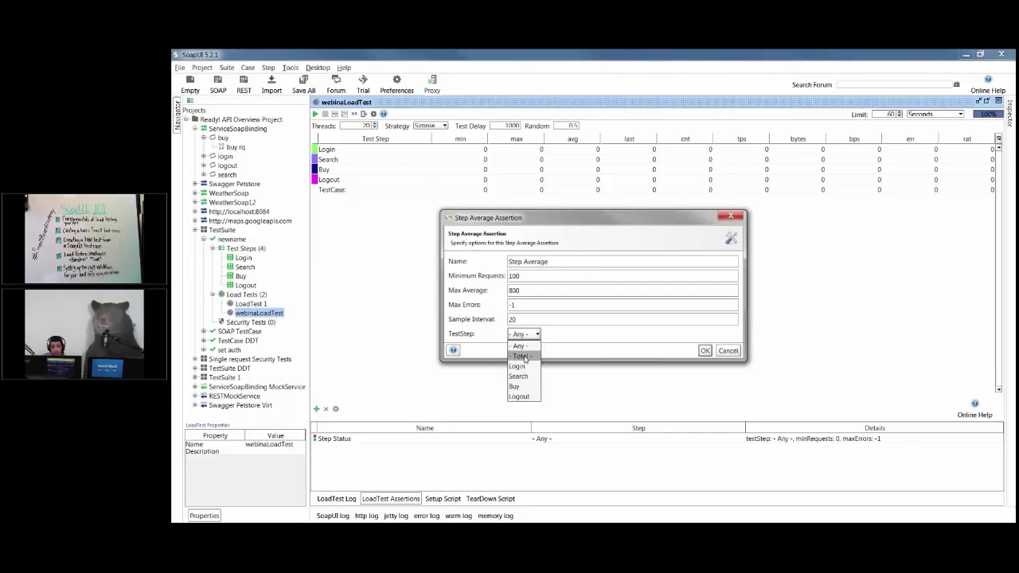
click(530, 367)
click(525, 335)
click(518, 377)
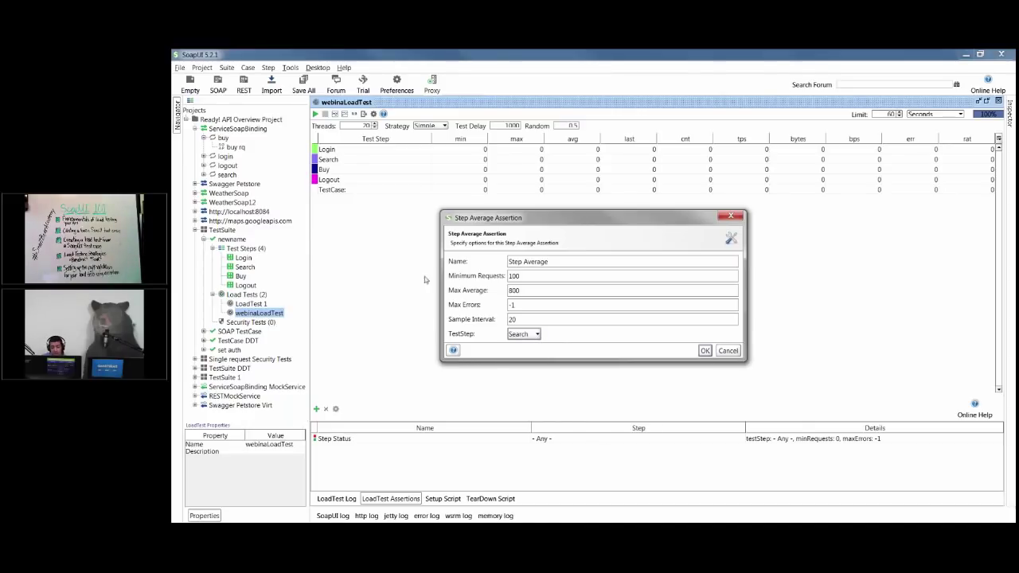
click(529, 336)
click(524, 356)
drag(498, 218, 484, 197)
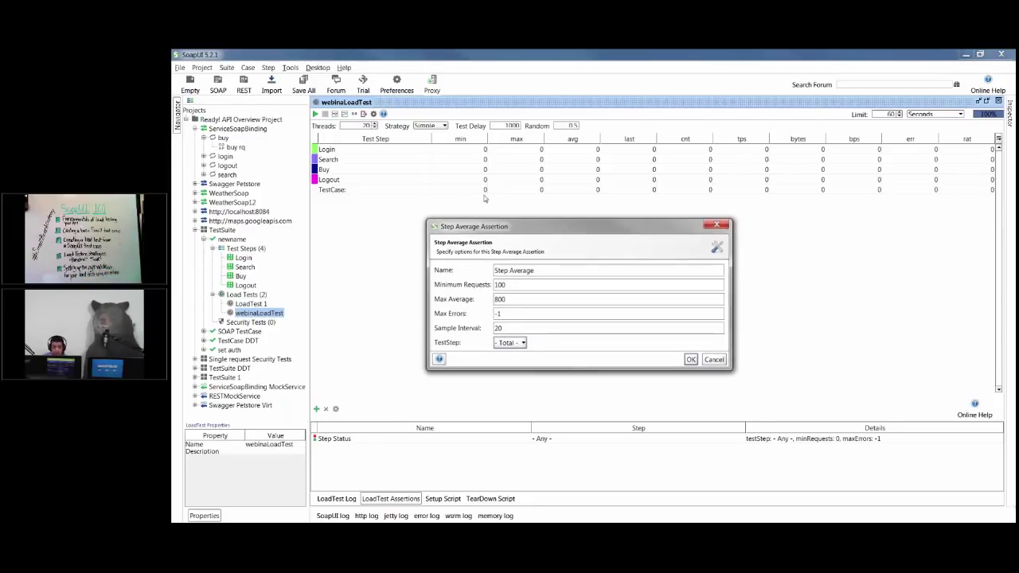
click(714, 360)
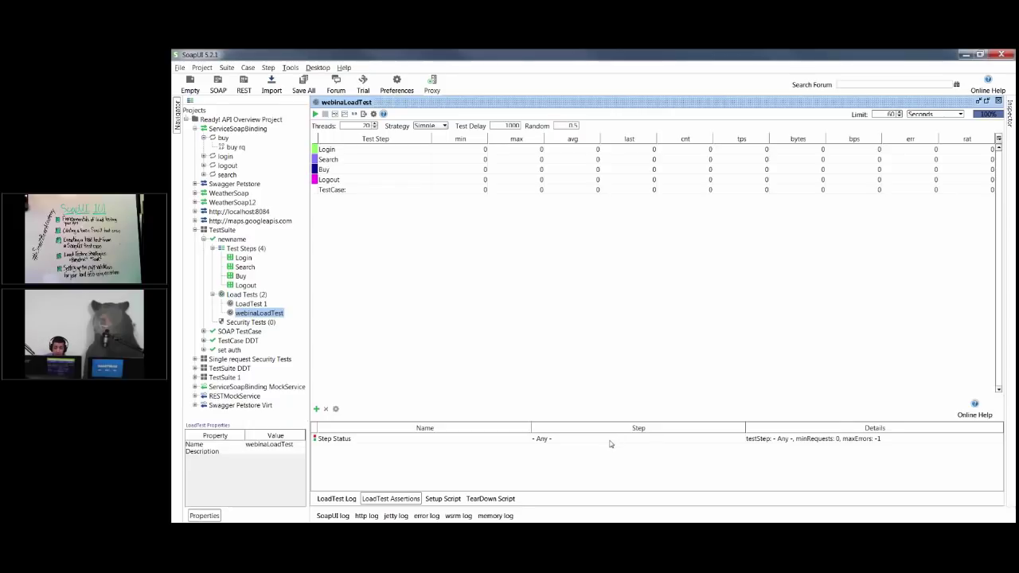
Switch to Ready! API's LoadUI NG and open LoadUI NG Test 1
click(629, 170)
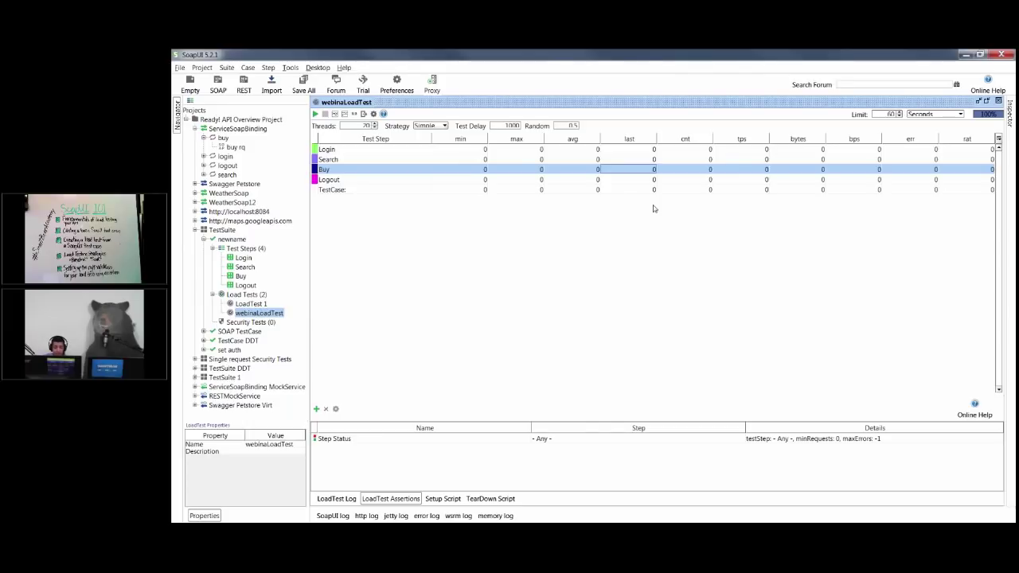
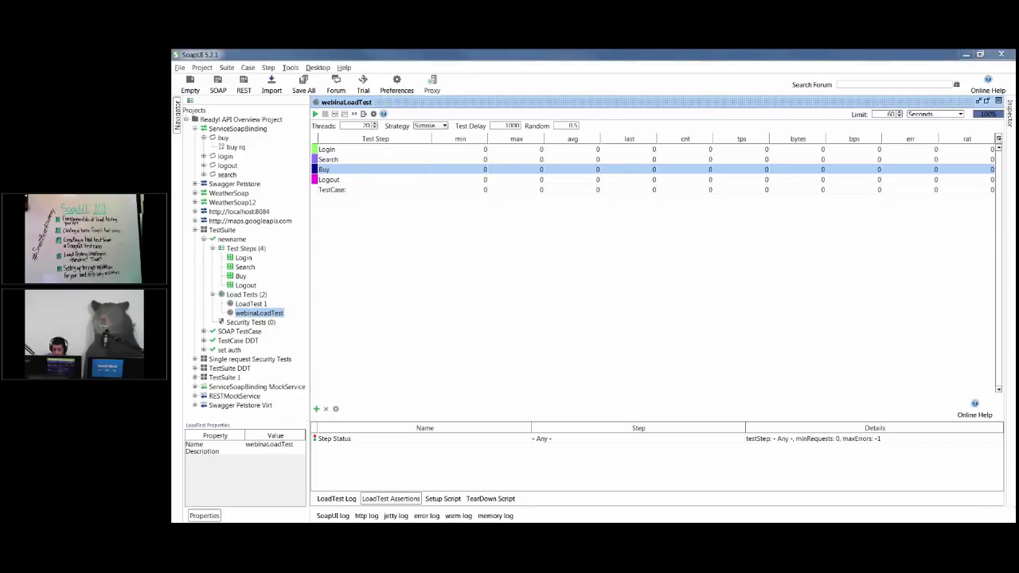
drag(170, 52, 199, 49)
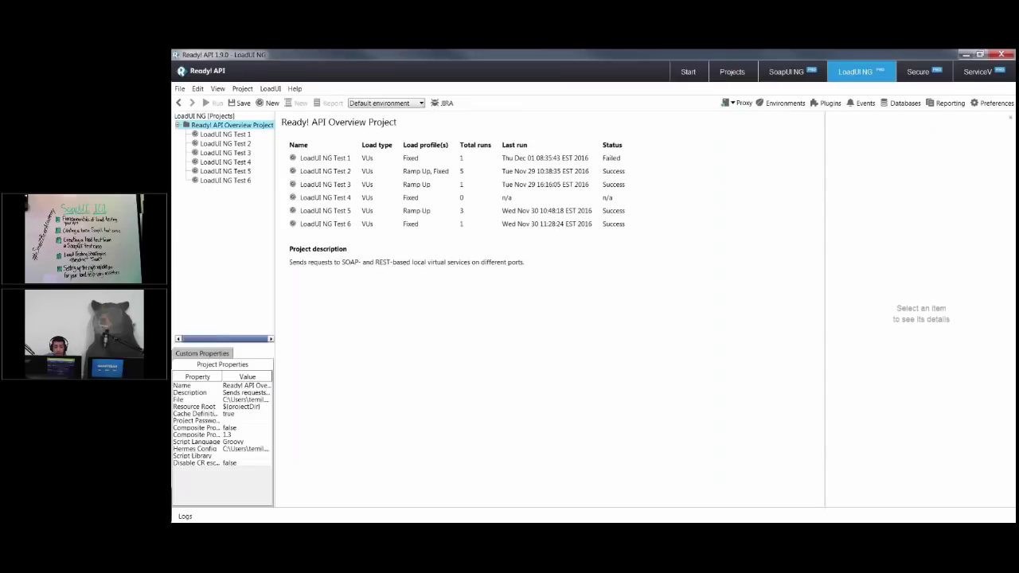
click(239, 135)
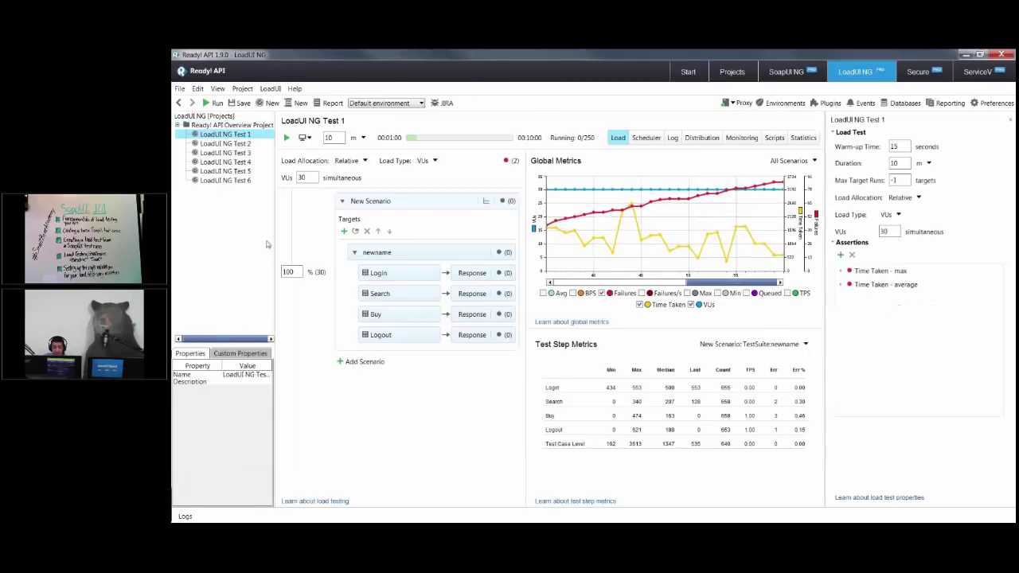
drag(274, 237, 261, 264)
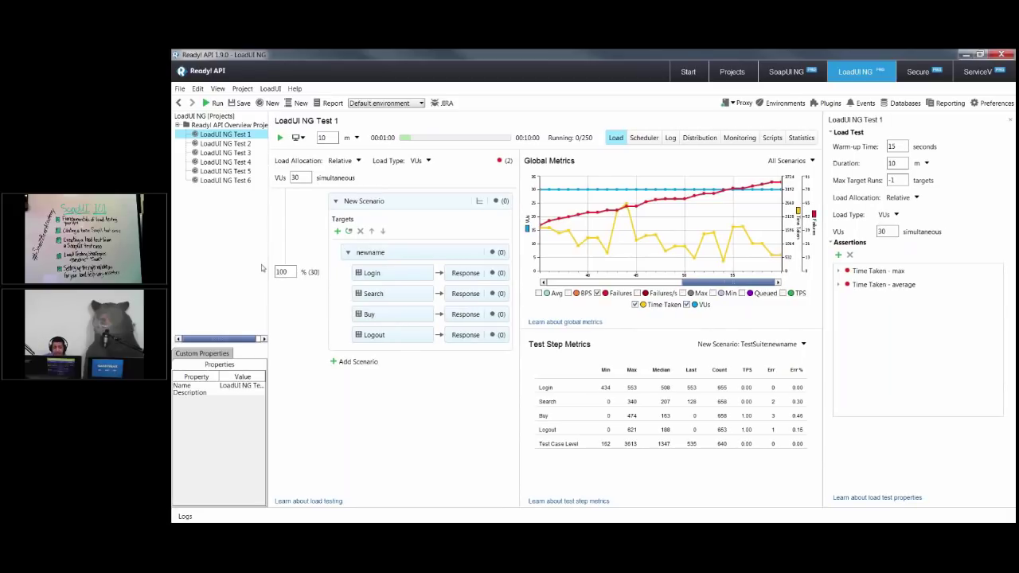
Examine the preconfigured load test templates without creating a new load test
click(272, 103)
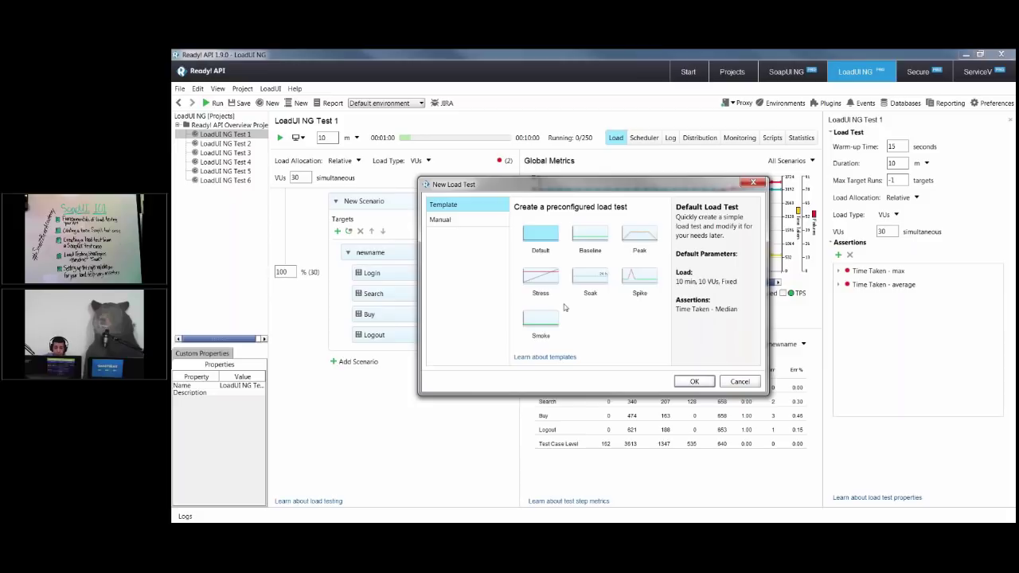
click(740, 382)
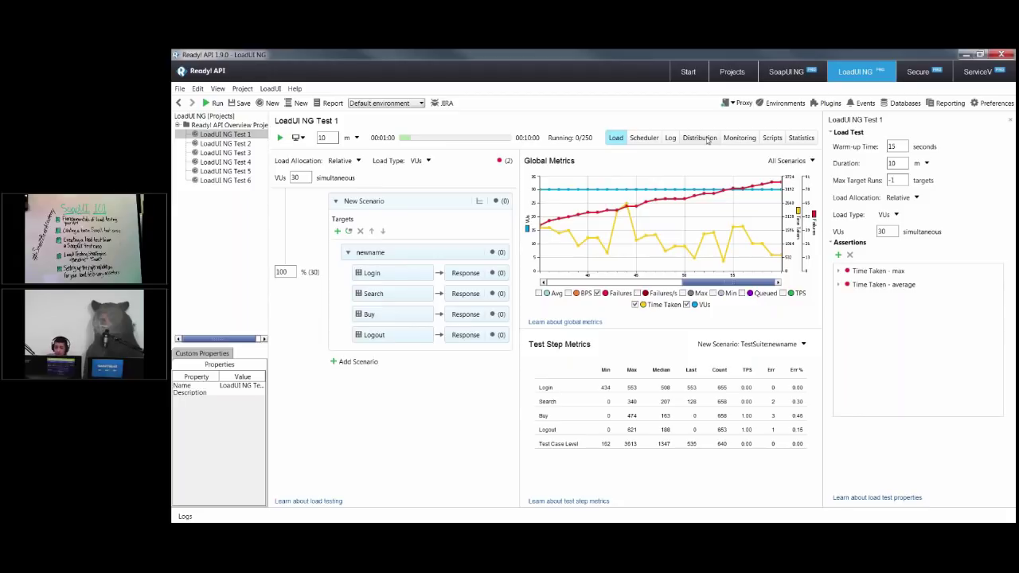
Examine LoadUI NG Test 1's server monitoring and the monitor types available for a new server, without adding one
click(738, 139)
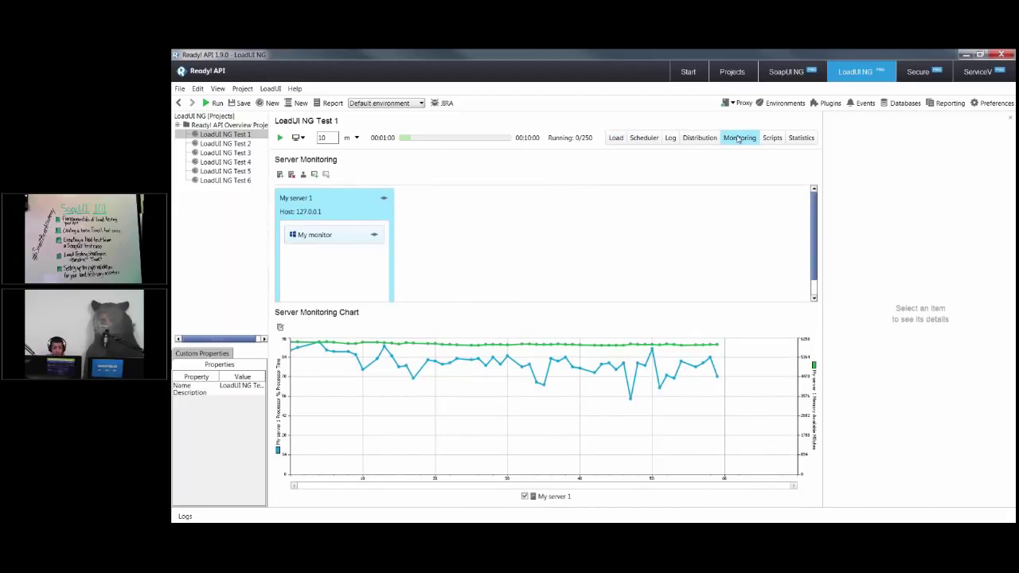
click(279, 174)
click(611, 257)
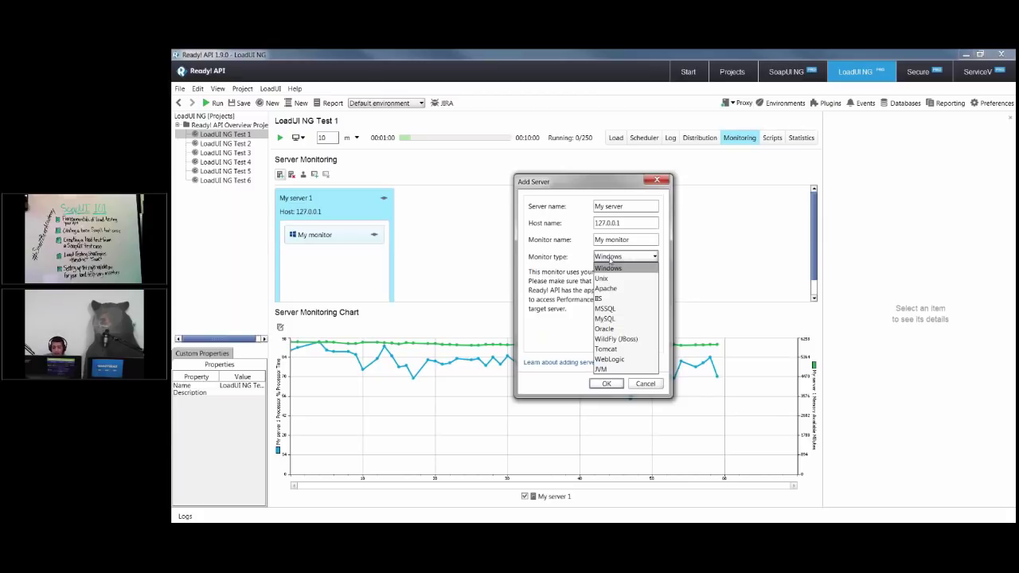
click(644, 386)
click(648, 259)
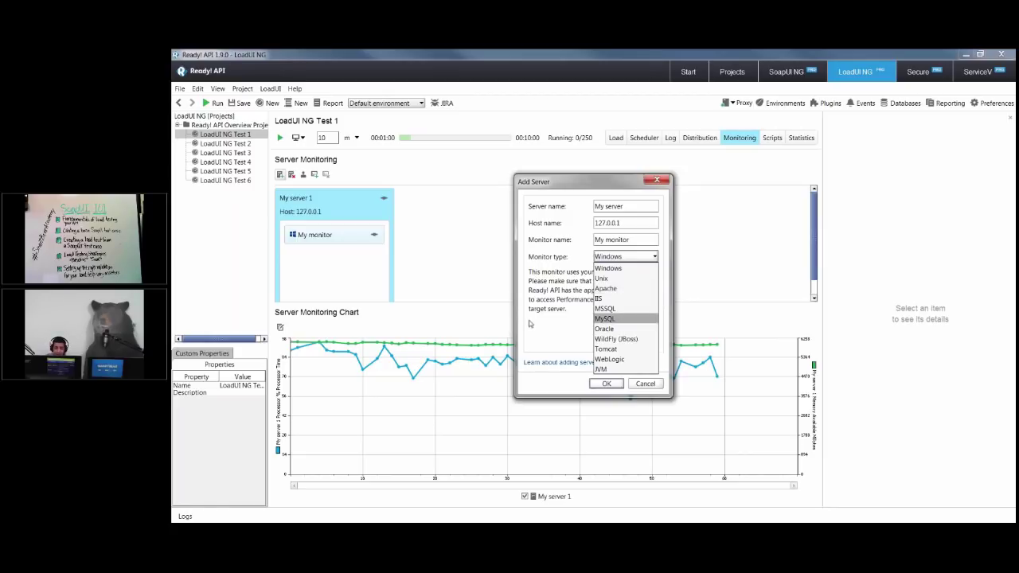
click(663, 388)
click(646, 384)
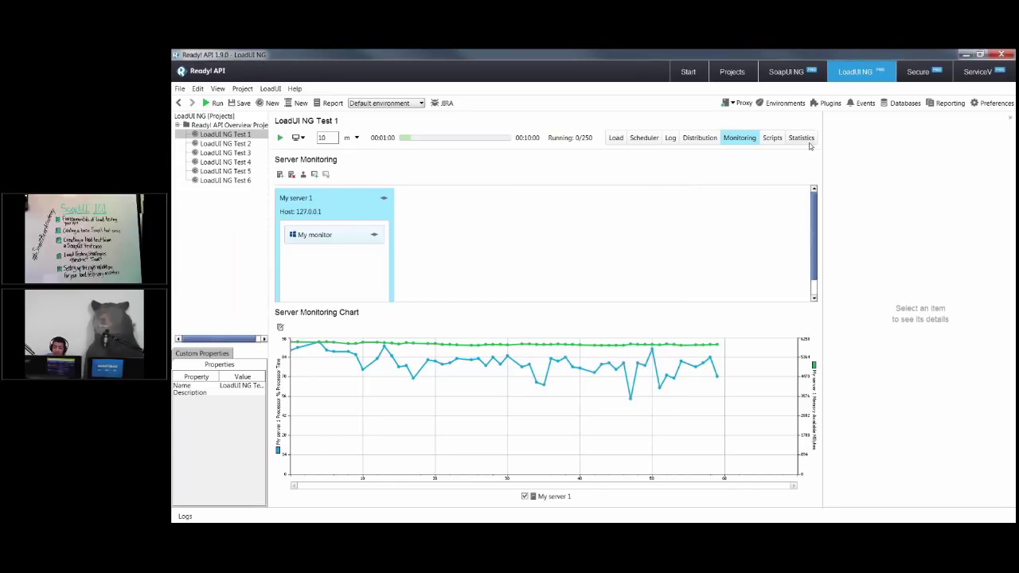
Examine the server, Baseline Statistics and New Statistics Group charts of LoadUI NG Test 1
click(801, 139)
scroll(815, 264, down, 2)
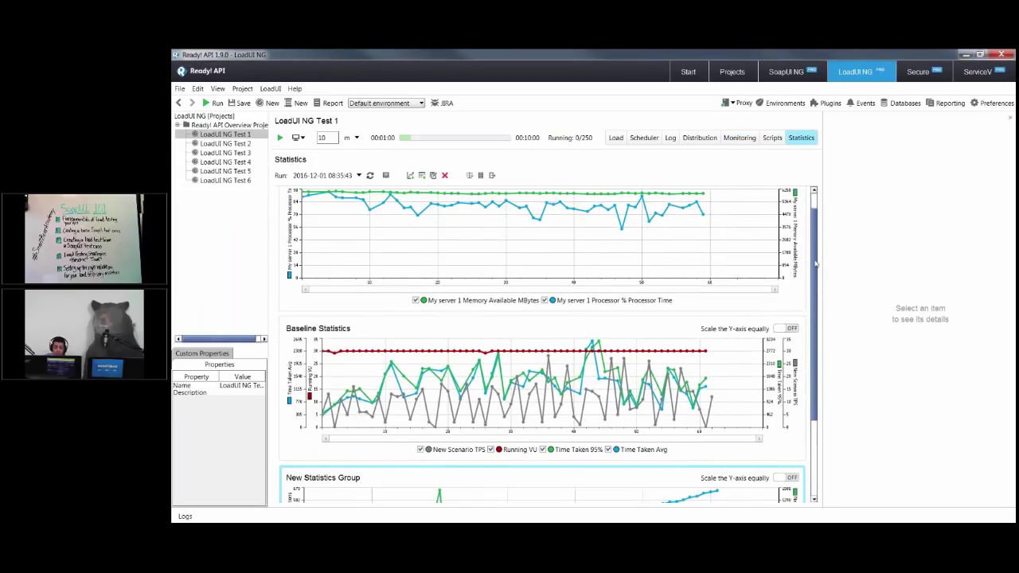
scroll(812, 279, down, 2)
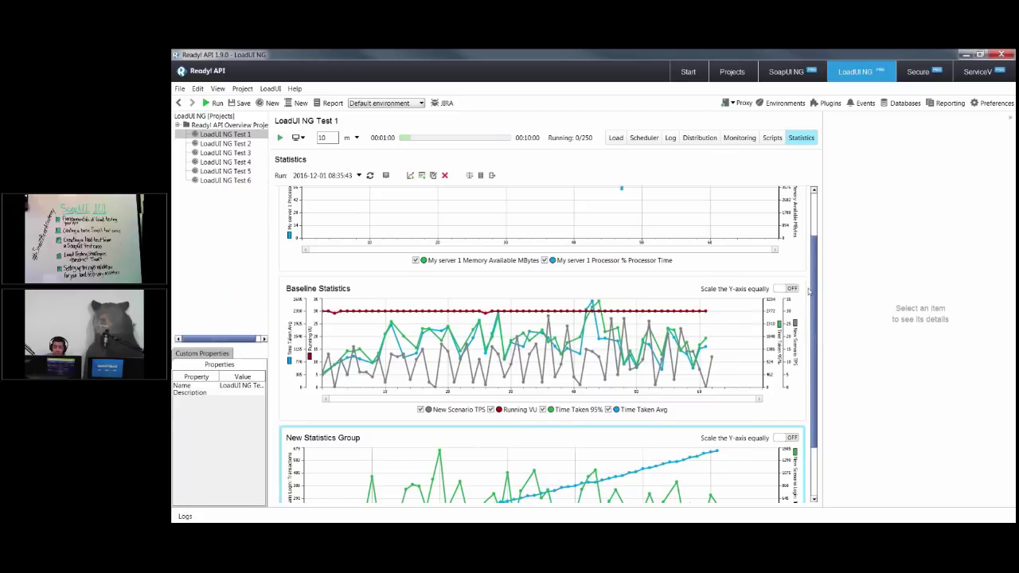
scroll(805, 310, down, 3)
scroll(803, 328, down, 1)
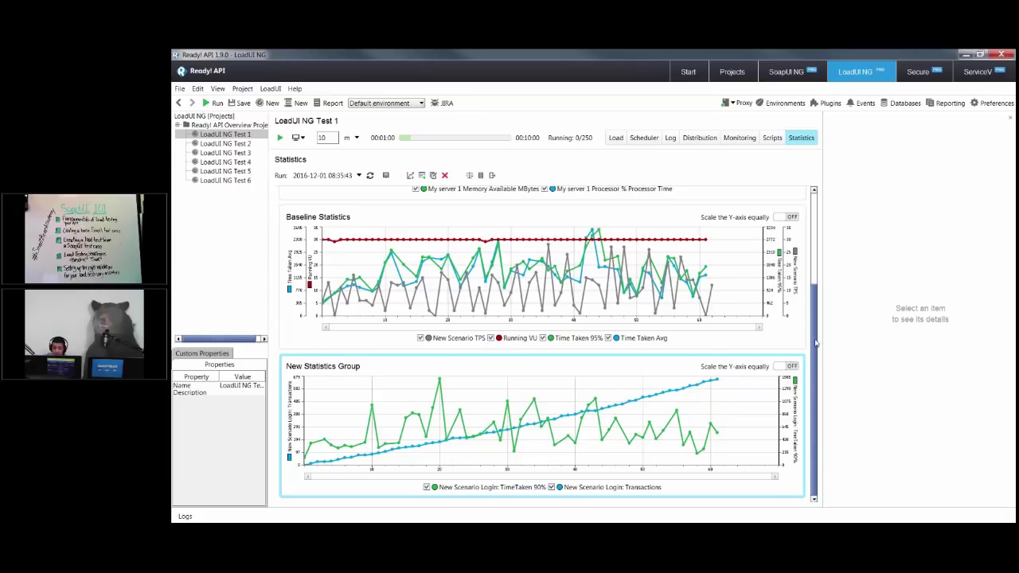
drag(815, 342, 819, 231)
Start a new statistics group, replacing the preselected statistics with the 90th and 25th percentile TimeTaken of New Scenario's Logout step
click(411, 175)
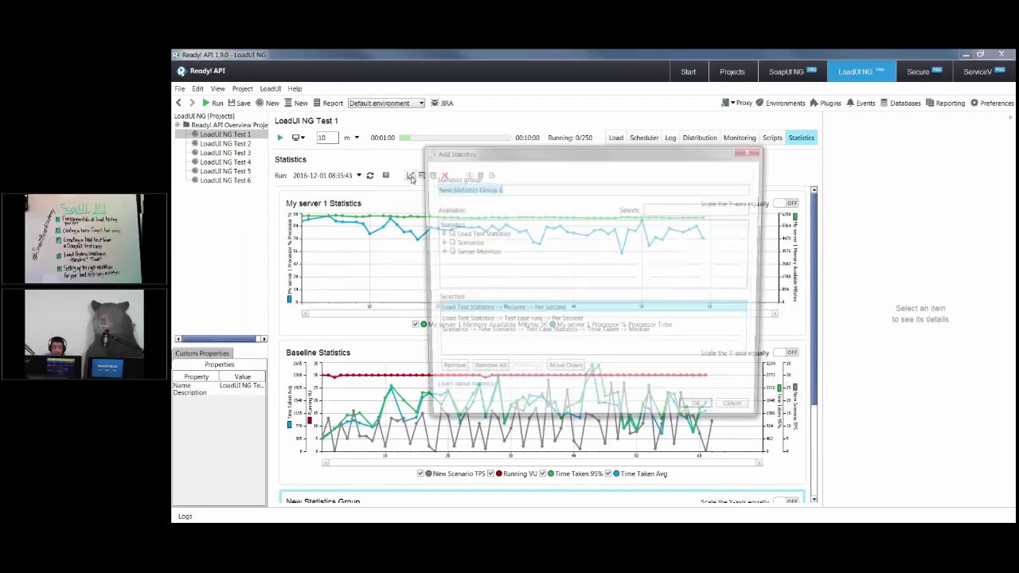
click(487, 373)
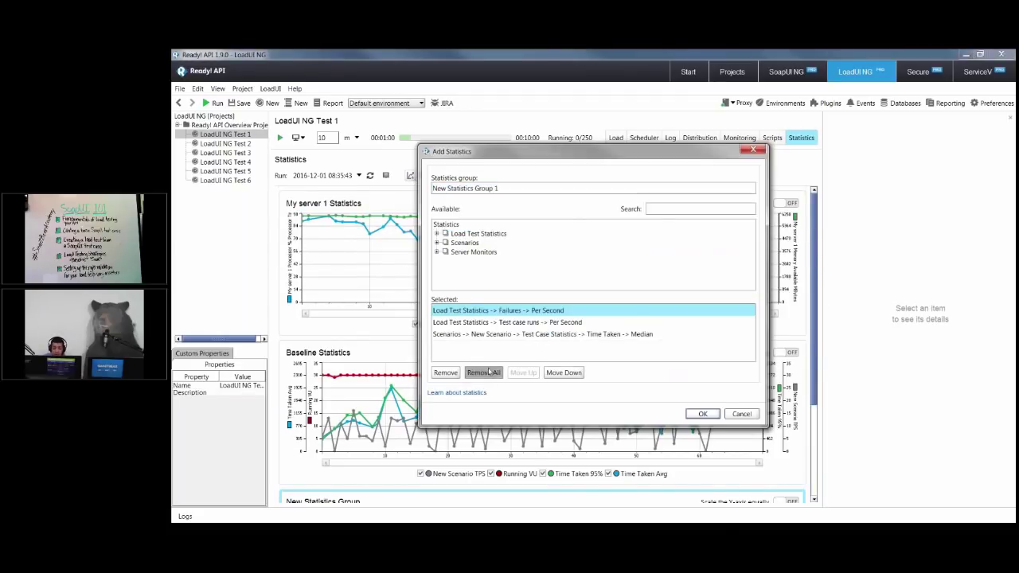
click(436, 243)
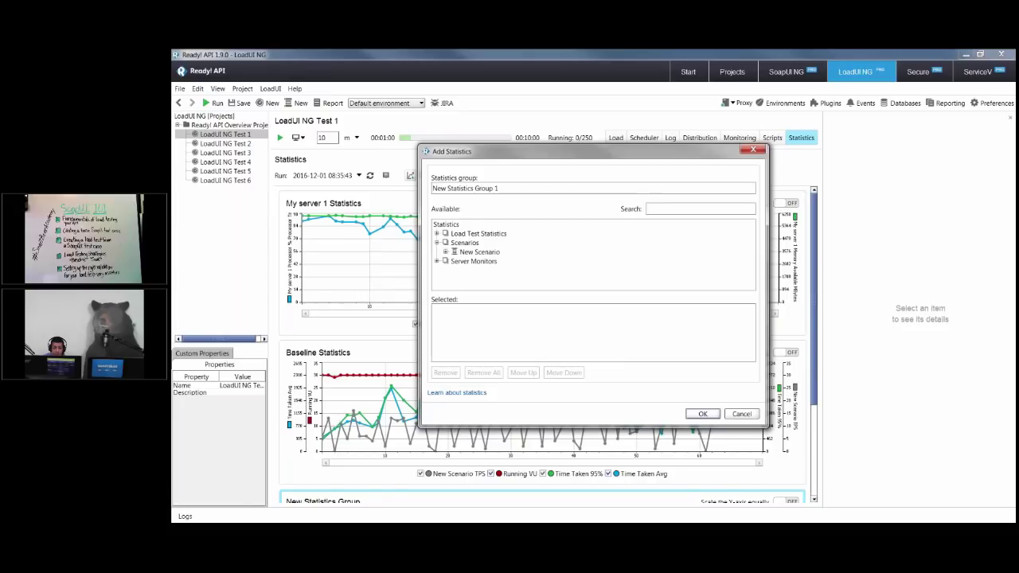
click(445, 252)
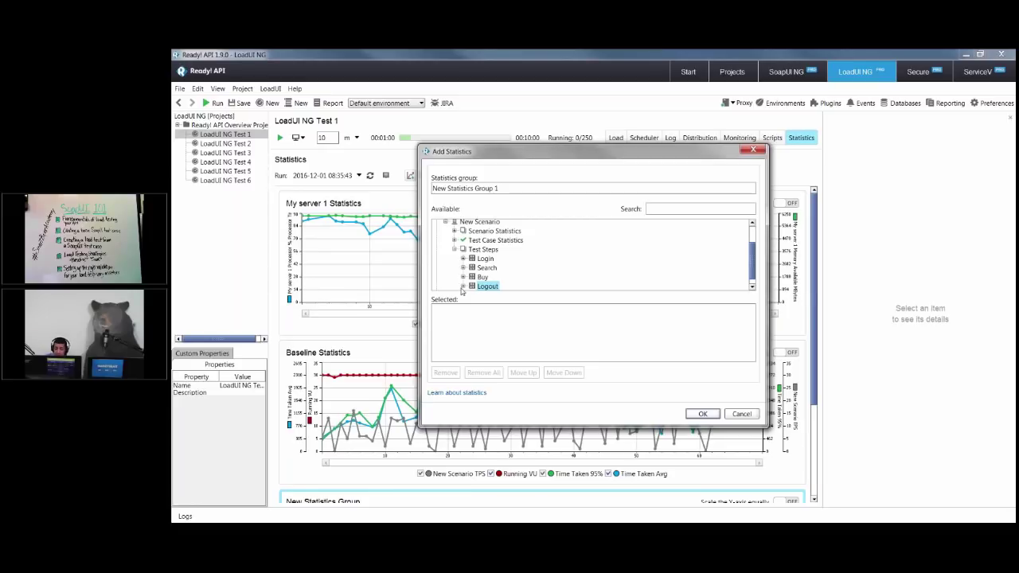
click(463, 286)
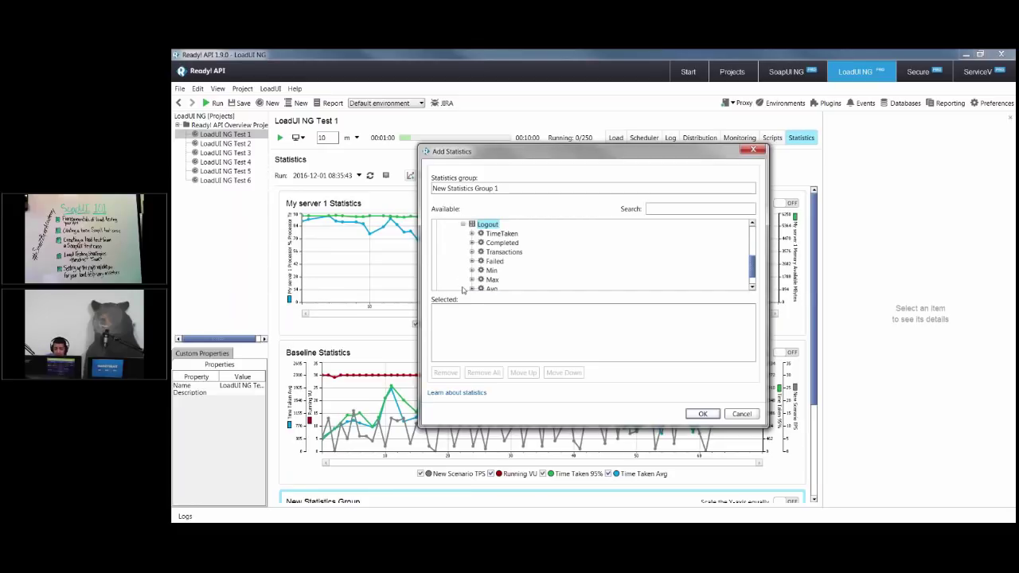
click(472, 233)
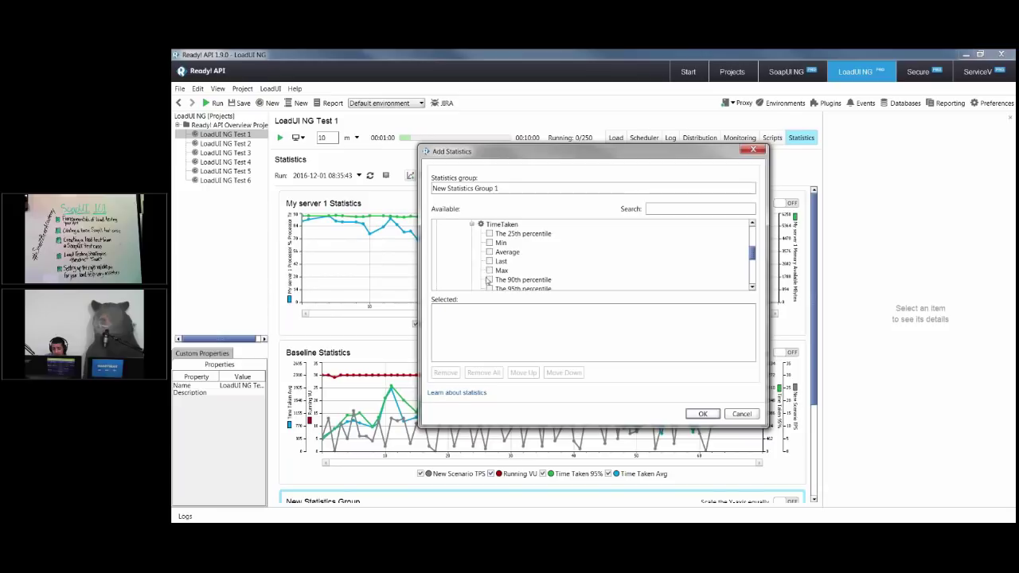
click(489, 279)
click(489, 234)
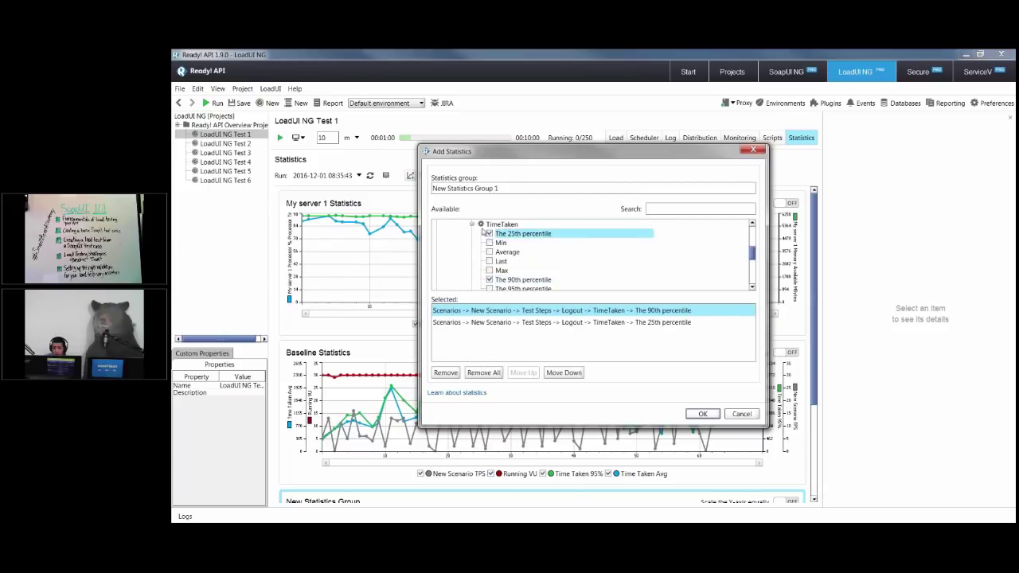
Add the Logout step's Total Transactions statistic to New Statistics Group 1 and create the group
scroll(473, 262, down, 4)
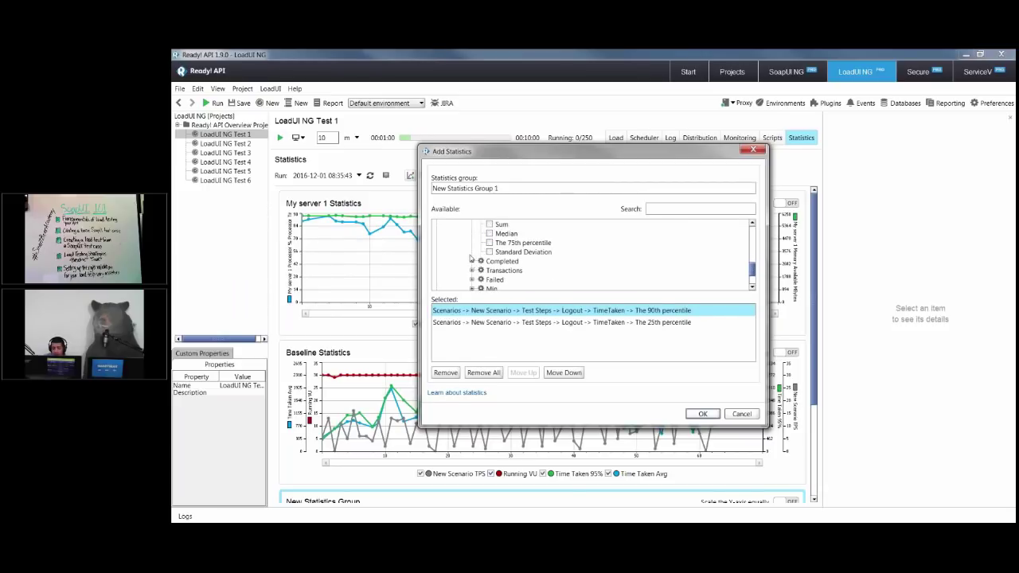
scroll(469, 261, down, 1)
click(471, 243)
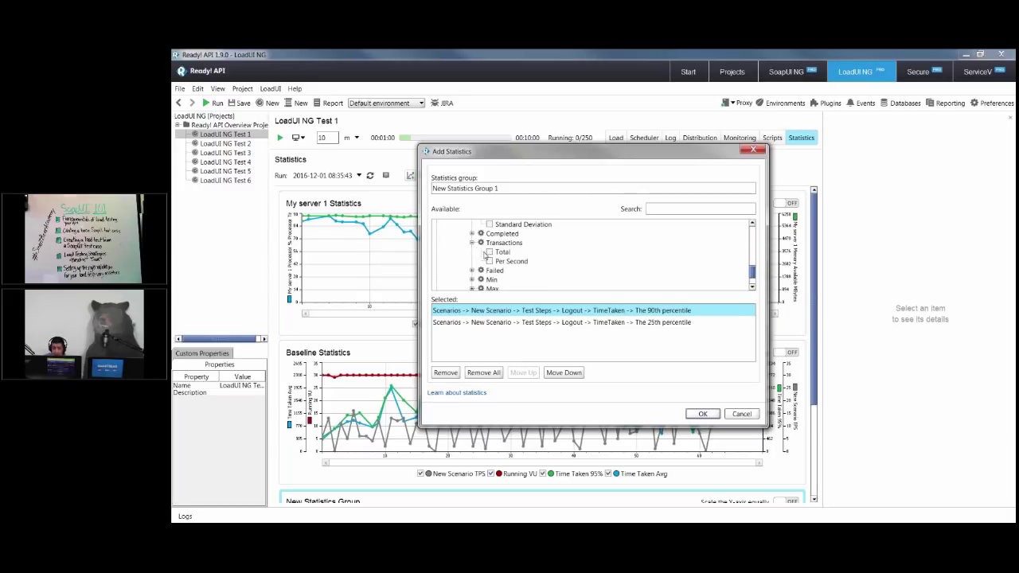
click(488, 252)
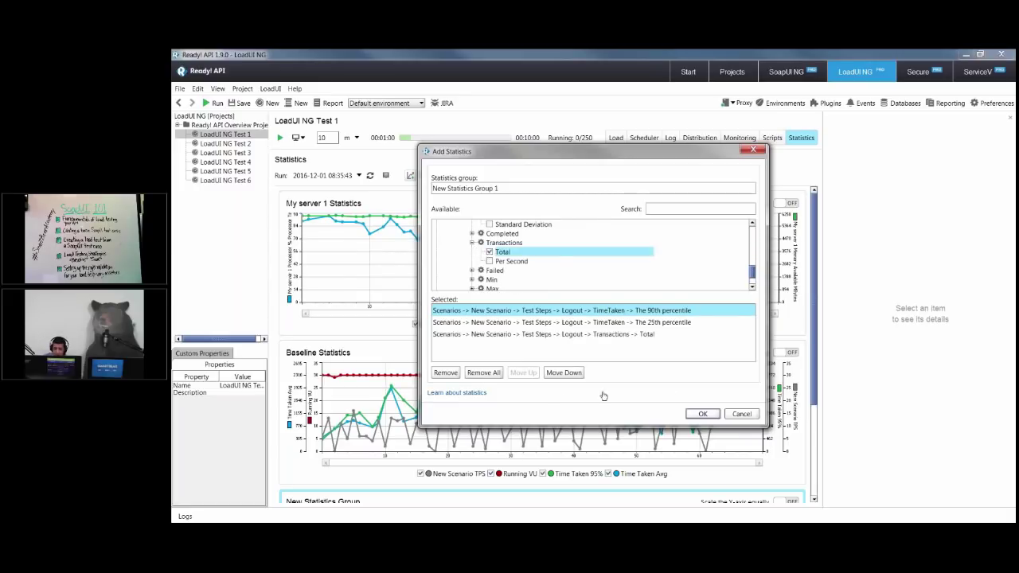
click(699, 414)
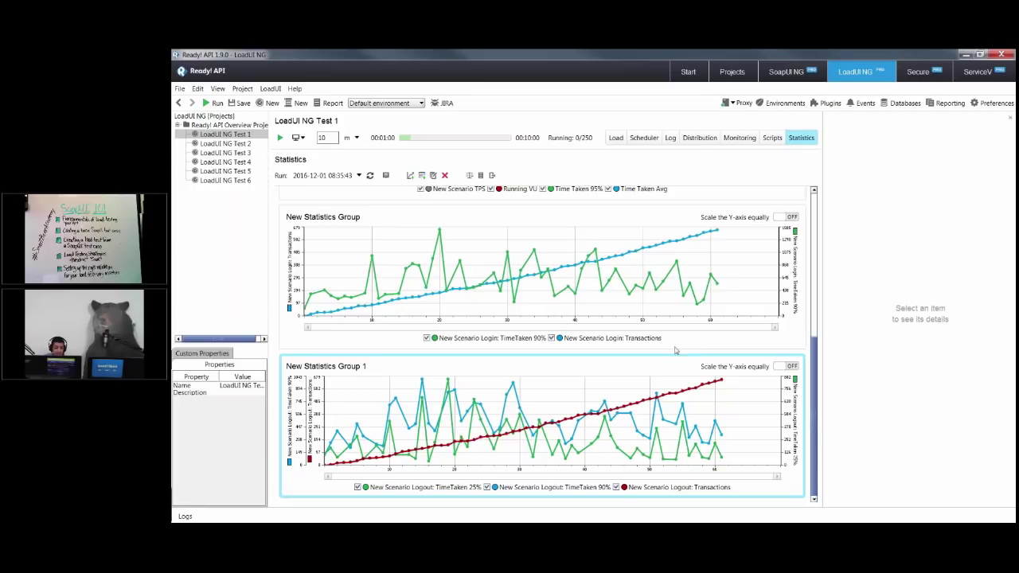
Set LoadUI NG Test 1's duration to 5 seconds and run the test
click(355, 138)
click(365, 152)
double_click(322, 138)
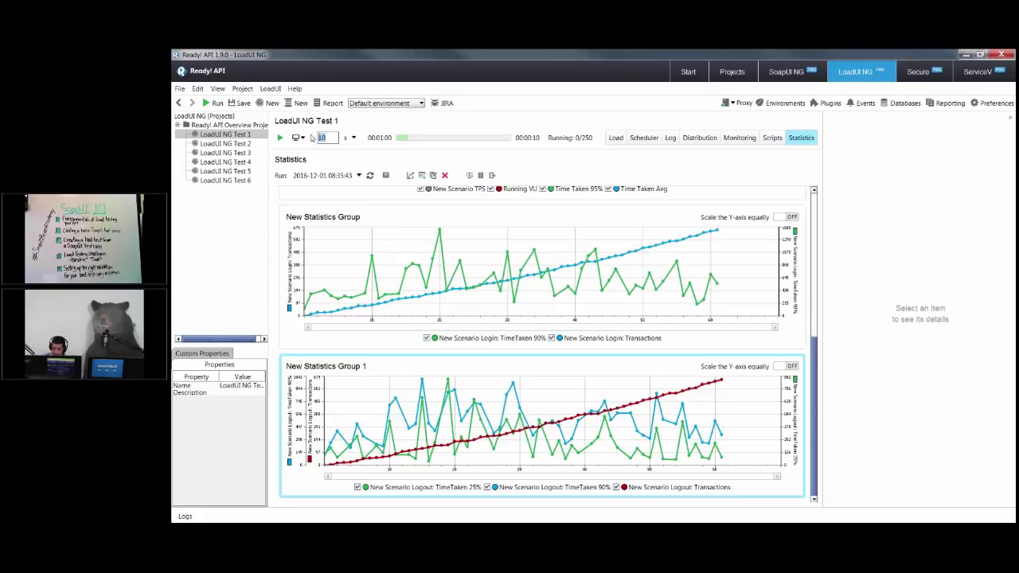
text(5)
click(280, 137)
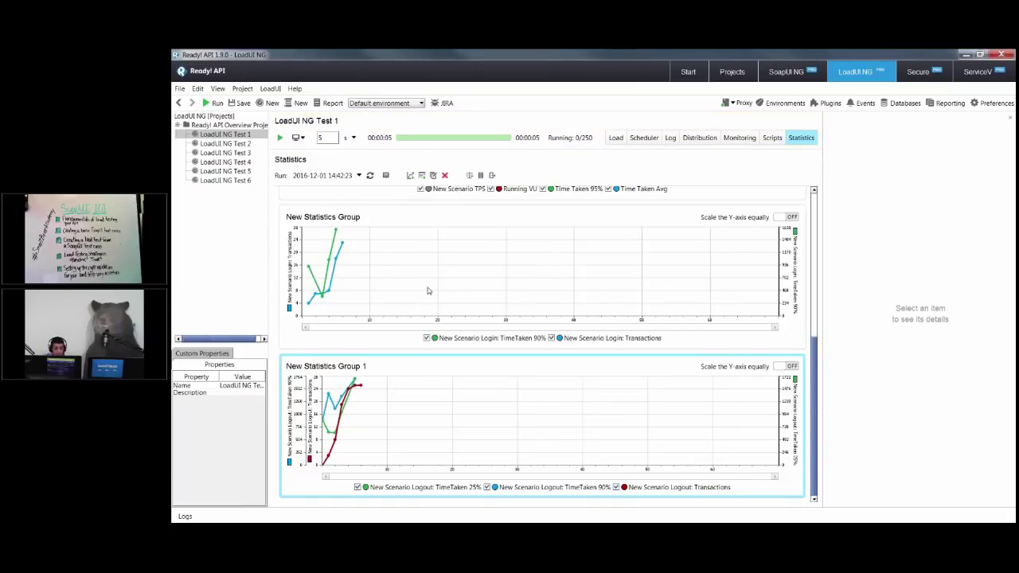
click(469, 175)
click(602, 224)
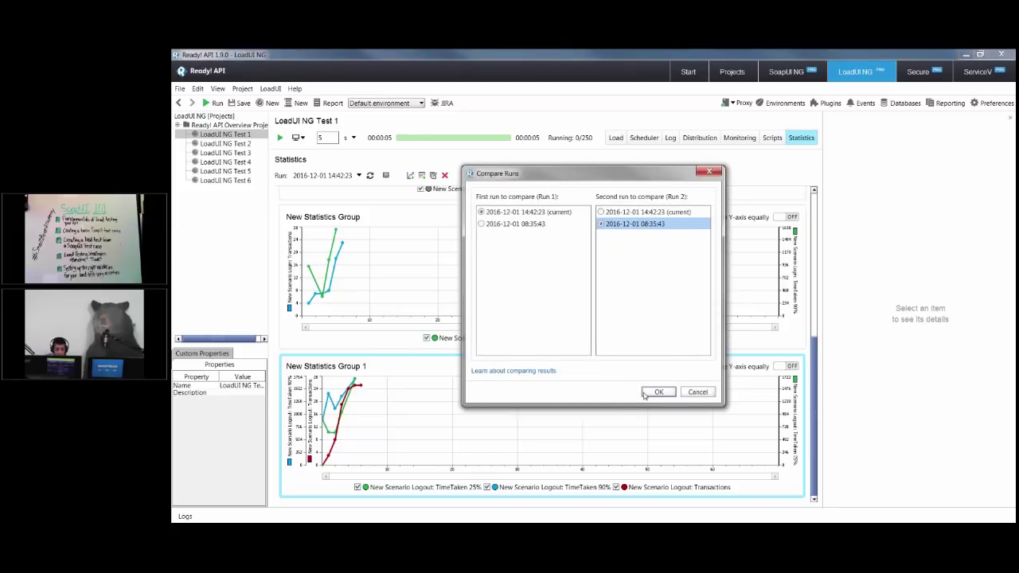
click(658, 393)
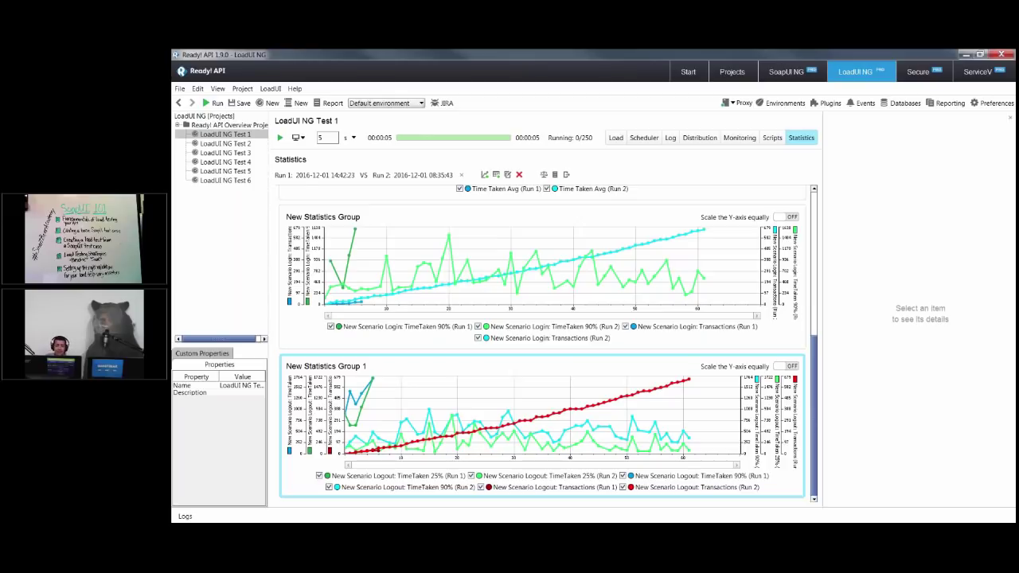
Launch LoadUITestRunner for LoadUI NG Test 1, highlight the loadtestrunner.bat command it generates, and close the runner
right_click(204, 134)
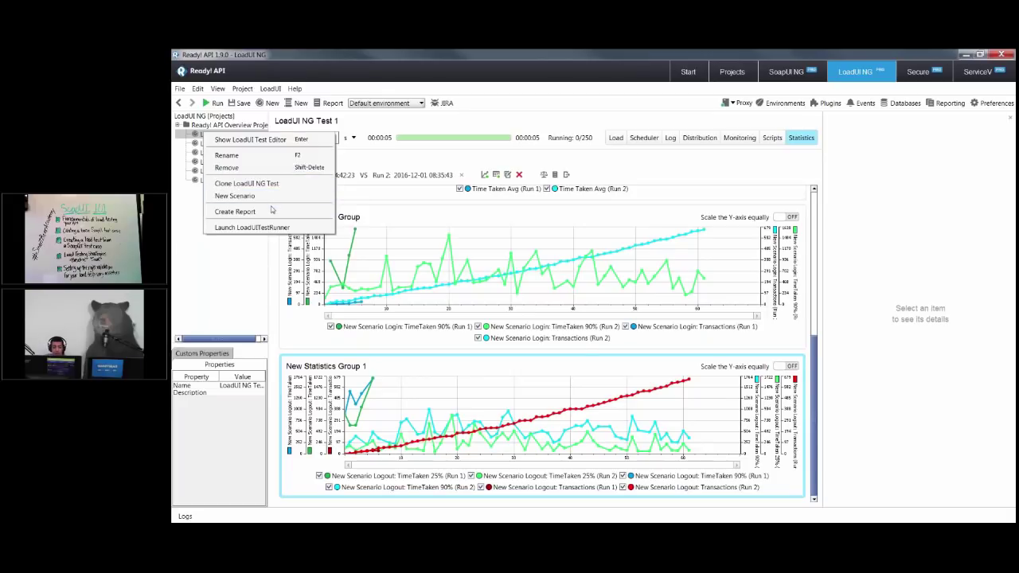
click(266, 228)
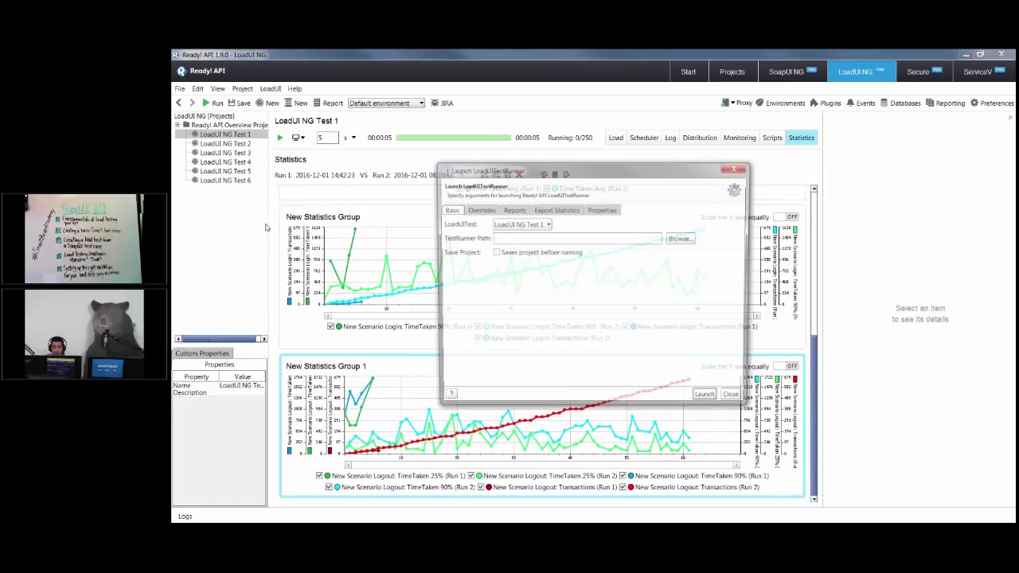
click(708, 400)
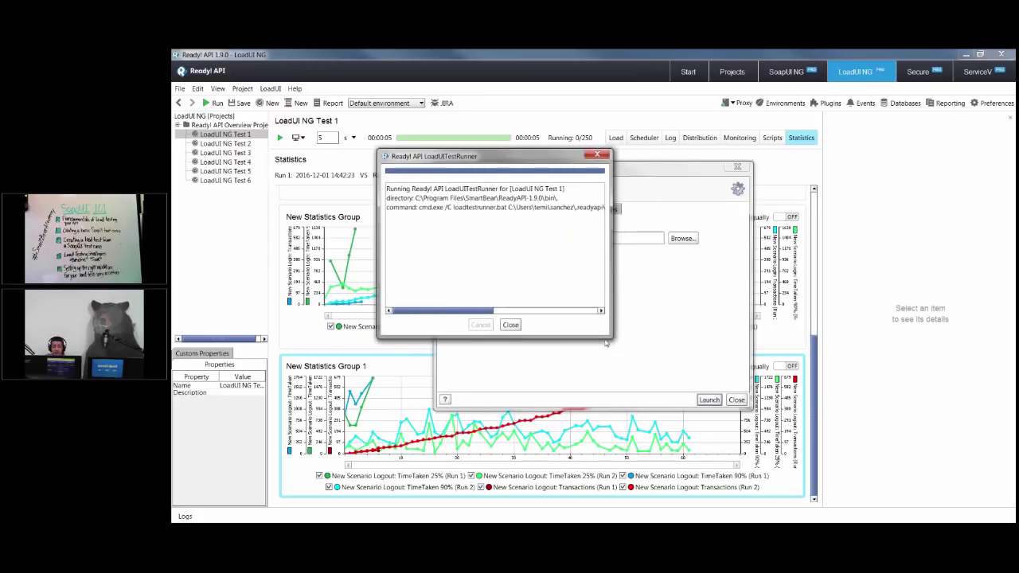
drag(829, 207, 455, 213)
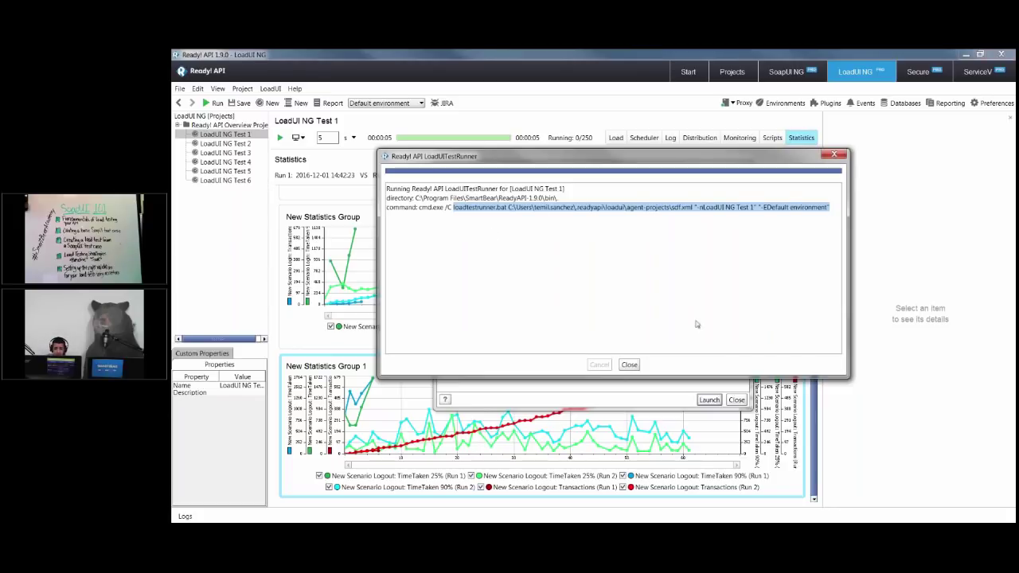
click(630, 364)
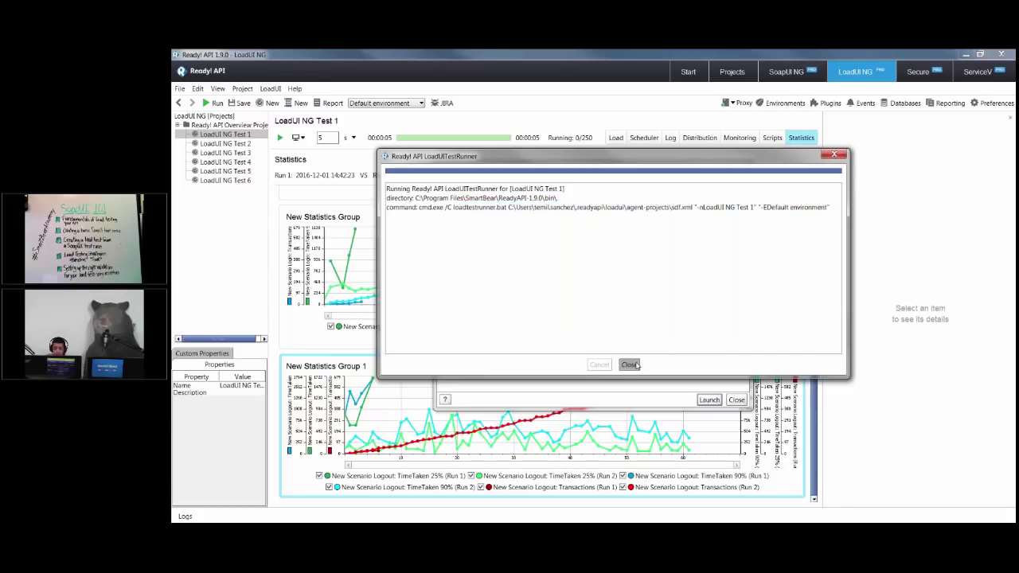
click(738, 400)
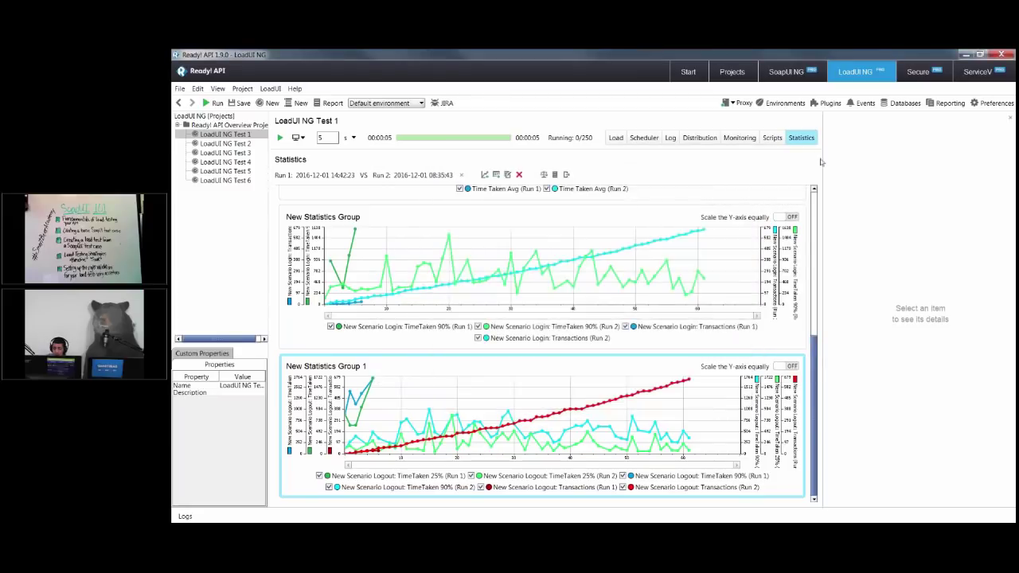
Switch to SoapUI and review the options of webinaLoadTest's Step Status assertion without changing them
click(964, 59)
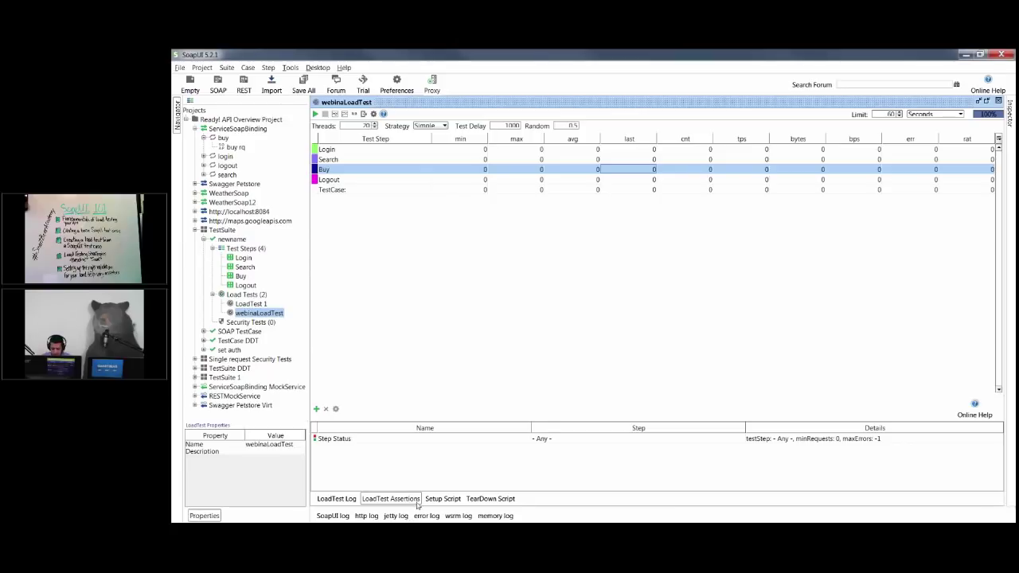
double_click(340, 439)
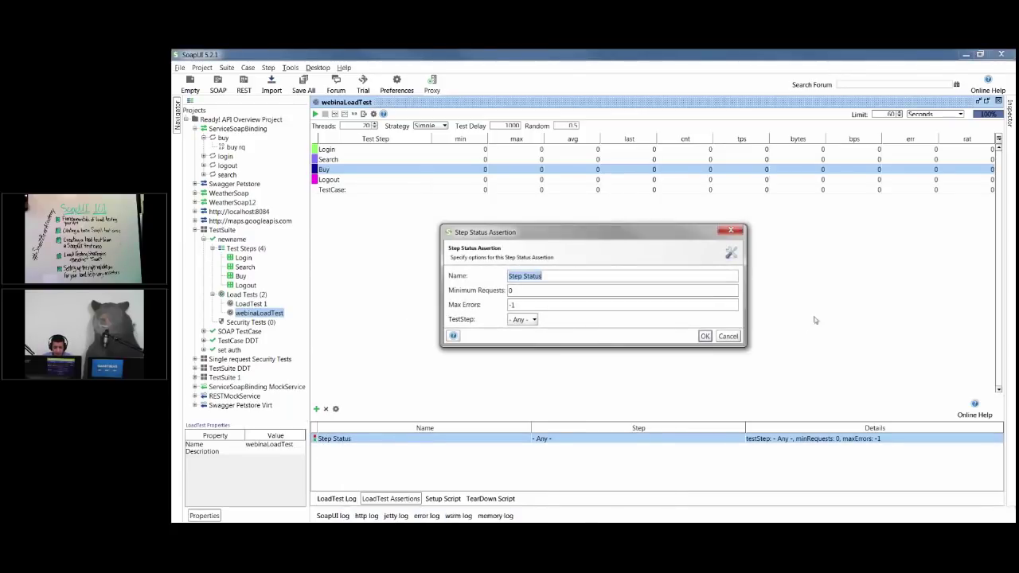
click(727, 336)
Add a Step Average assertion to webinaLoadTest with a Max Average of 100, applied to the Total
click(326, 408)
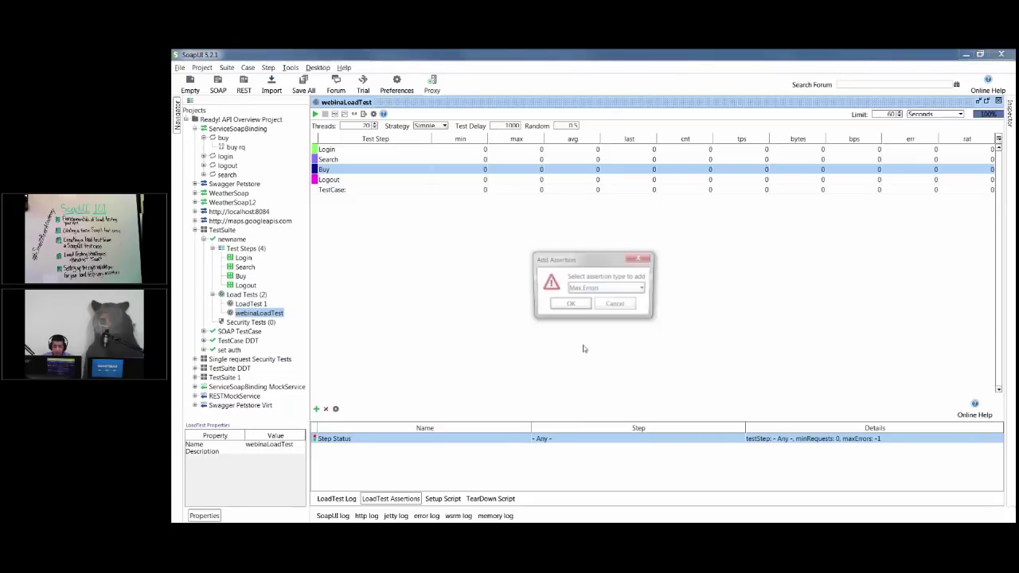
click(617, 289)
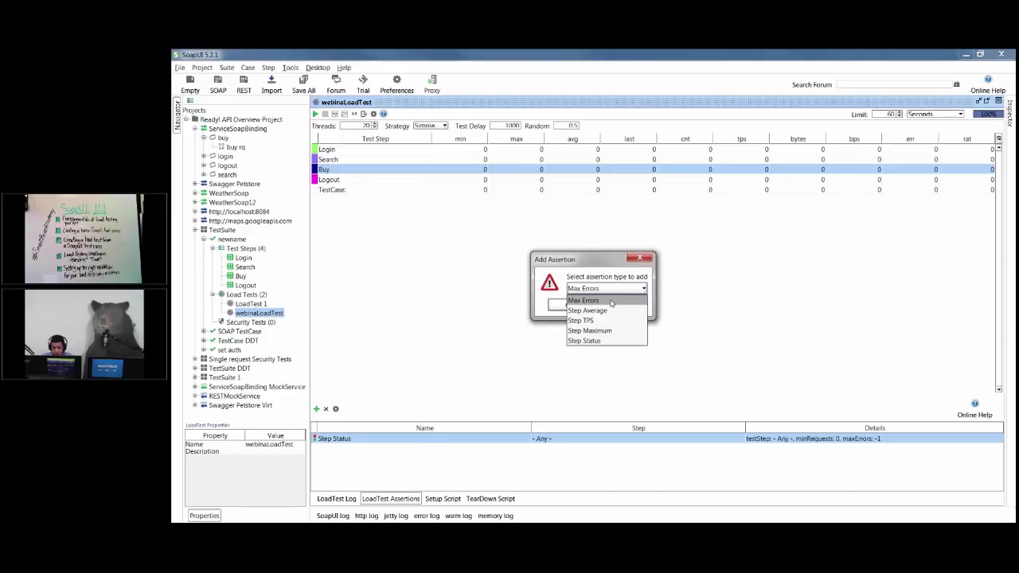
click(611, 301)
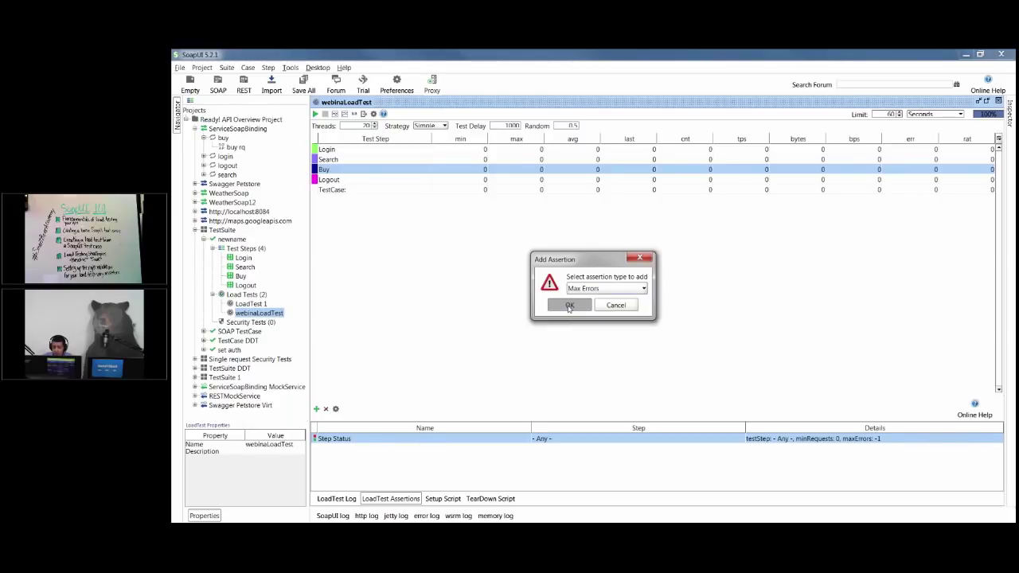
click(615, 290)
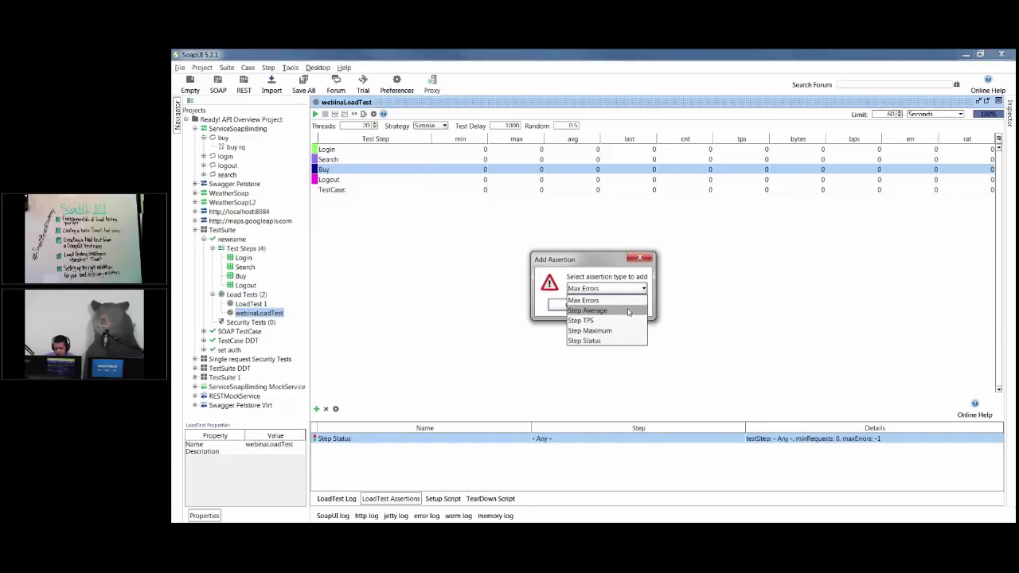
click(628, 310)
click(567, 307)
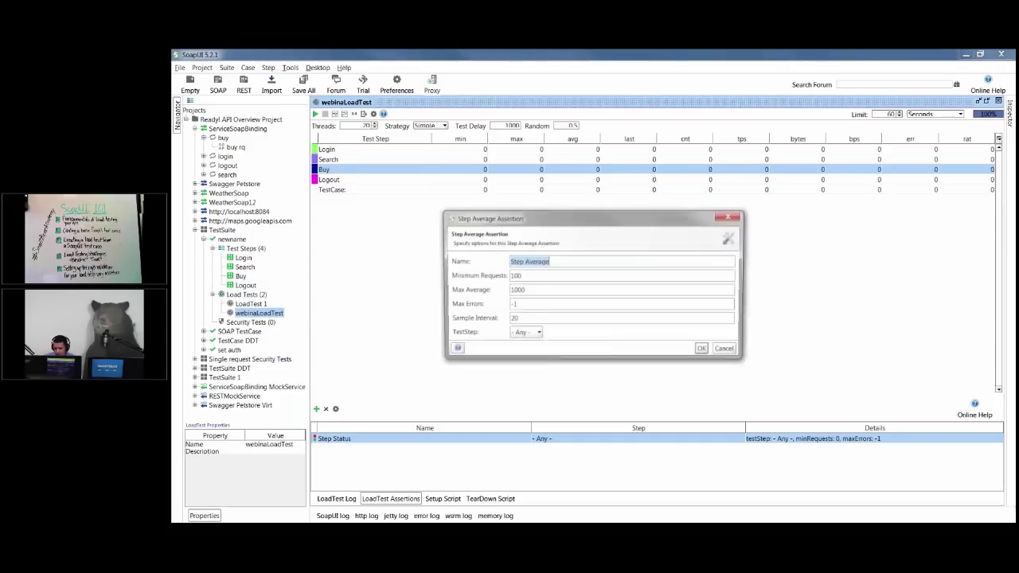
click(555, 291)
text(100)
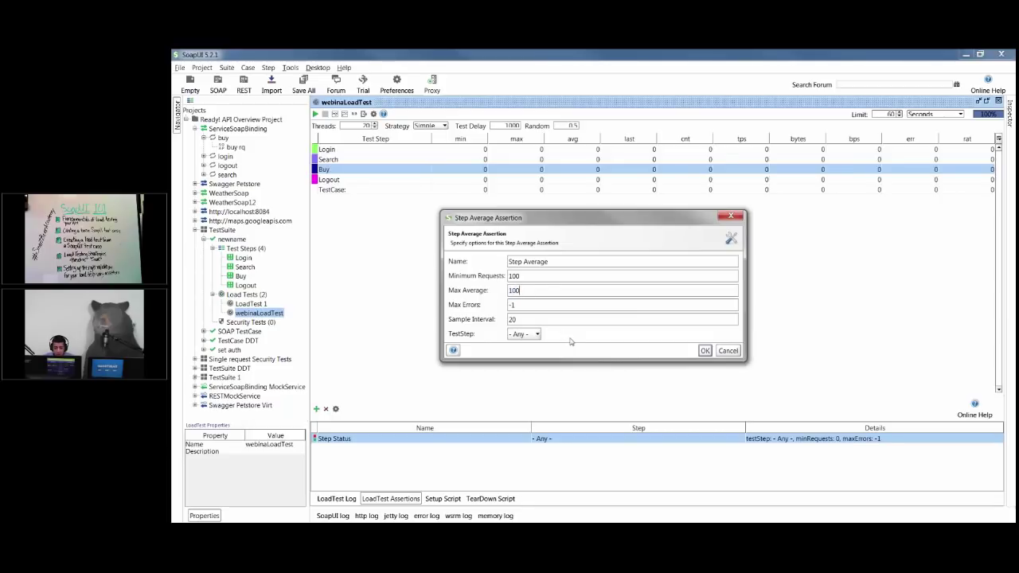
click(531, 335)
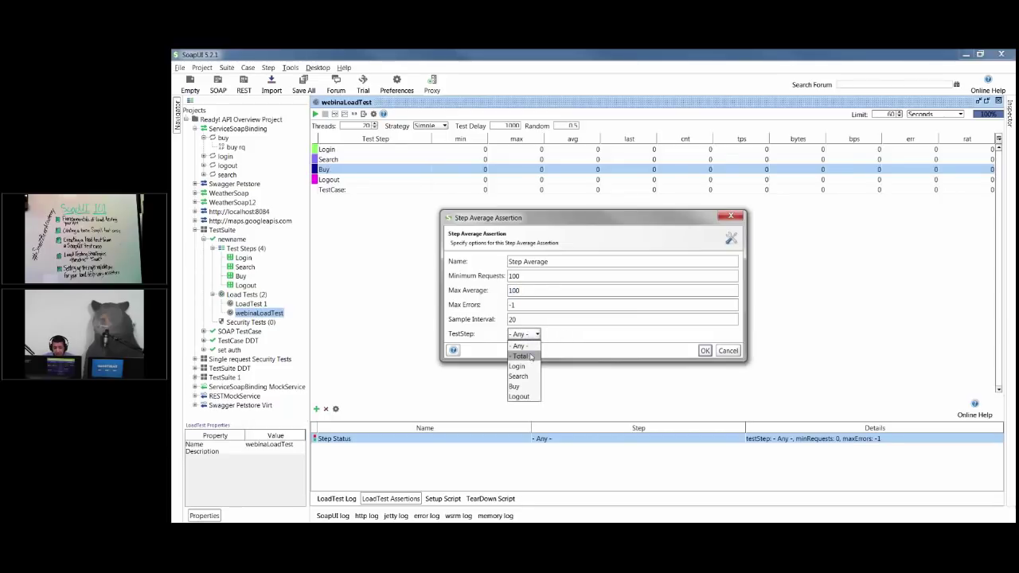
click(530, 356)
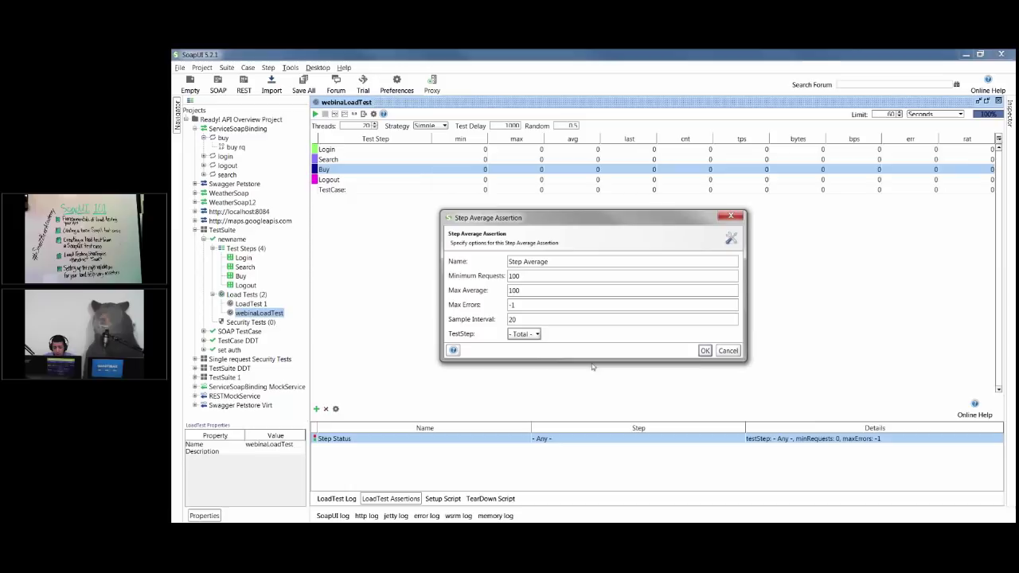
click(705, 350)
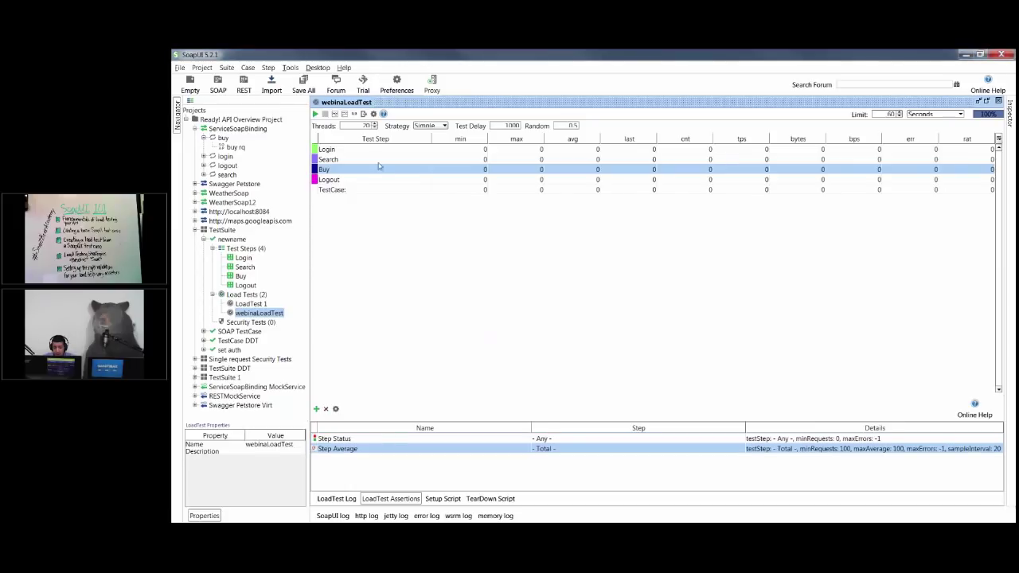
Set webinaLoadTest to 40 threads and run it
double_click(367, 125)
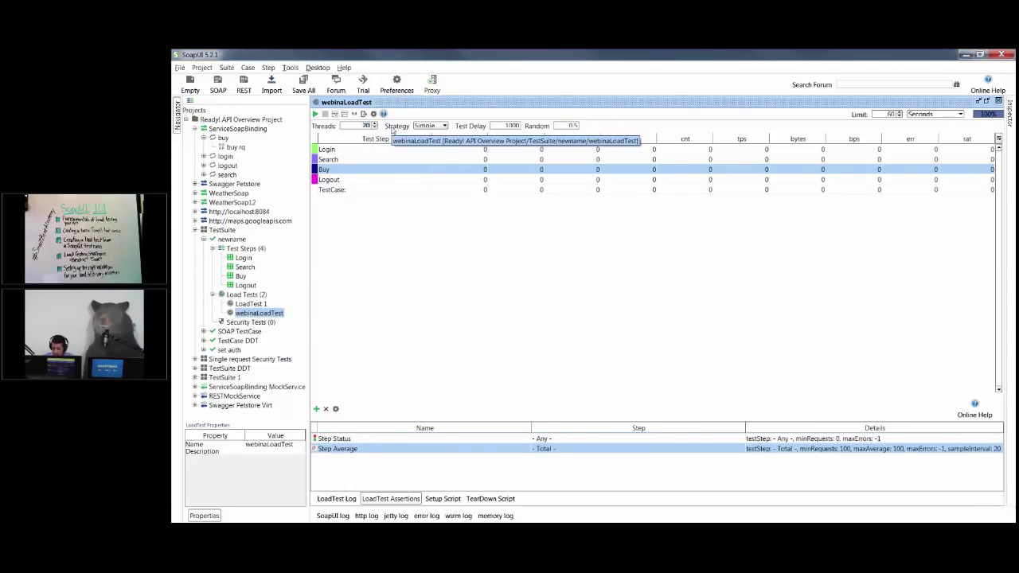
text(4)
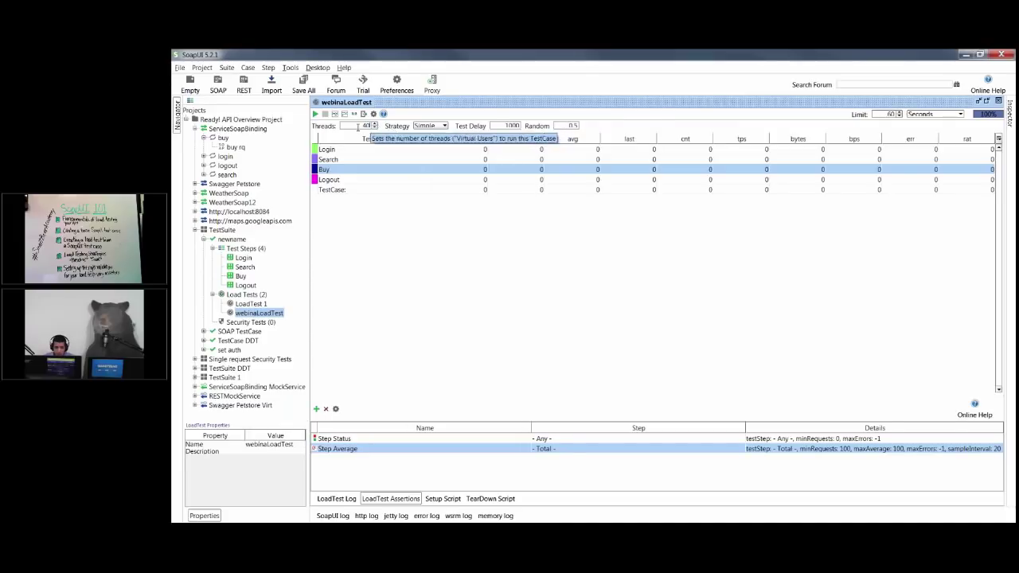
click(315, 114)
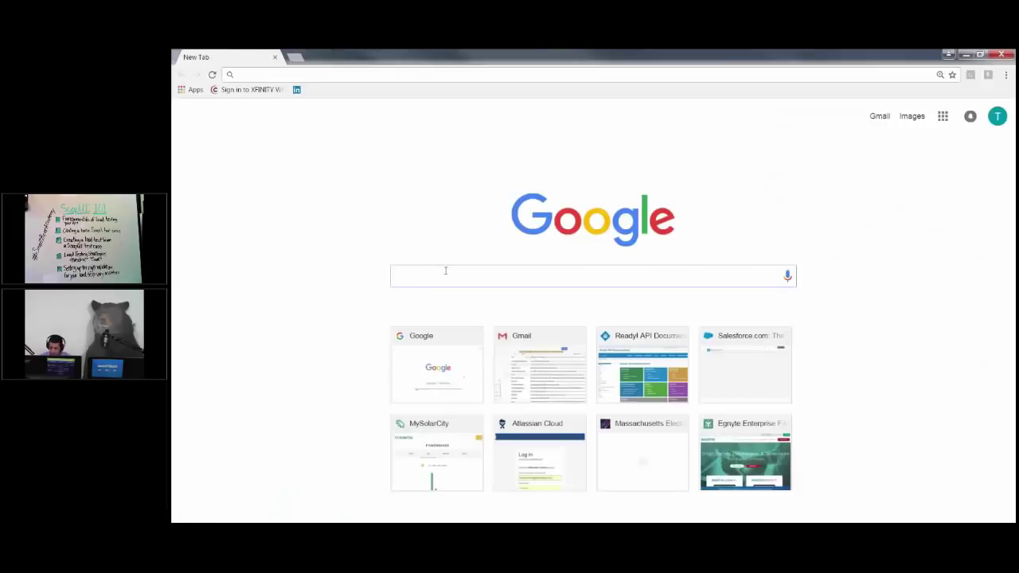
In the web browser, search for "petstore swagger", open the Swagger UI result in a new tab, and select its swagger.json URL
text(pet)
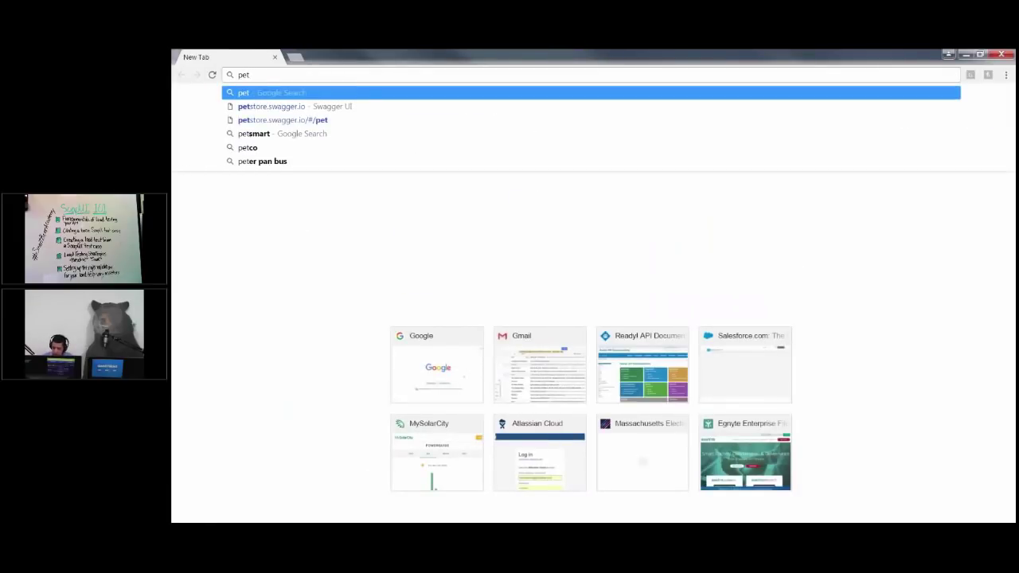
text(st)
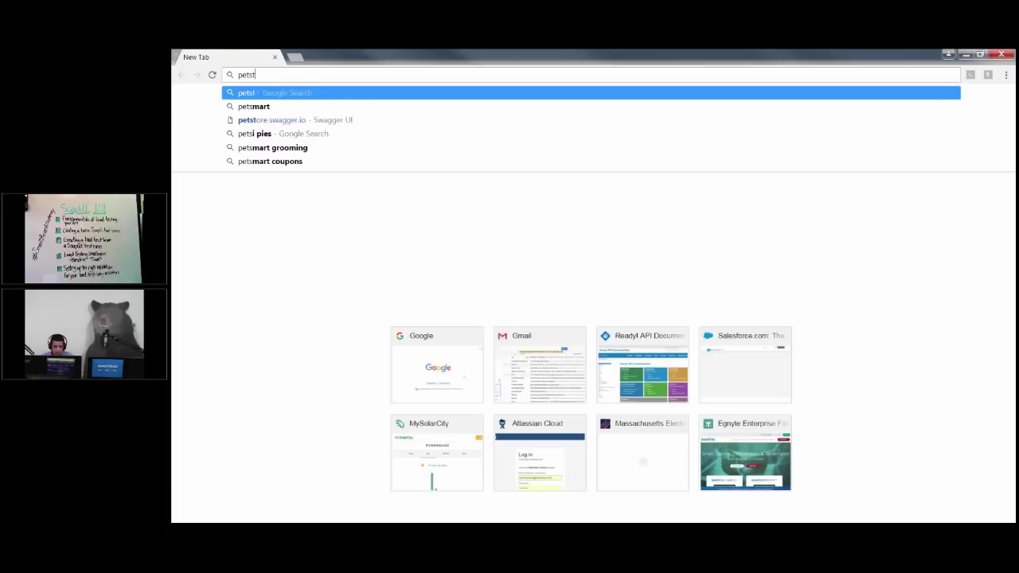
text(ore swa)
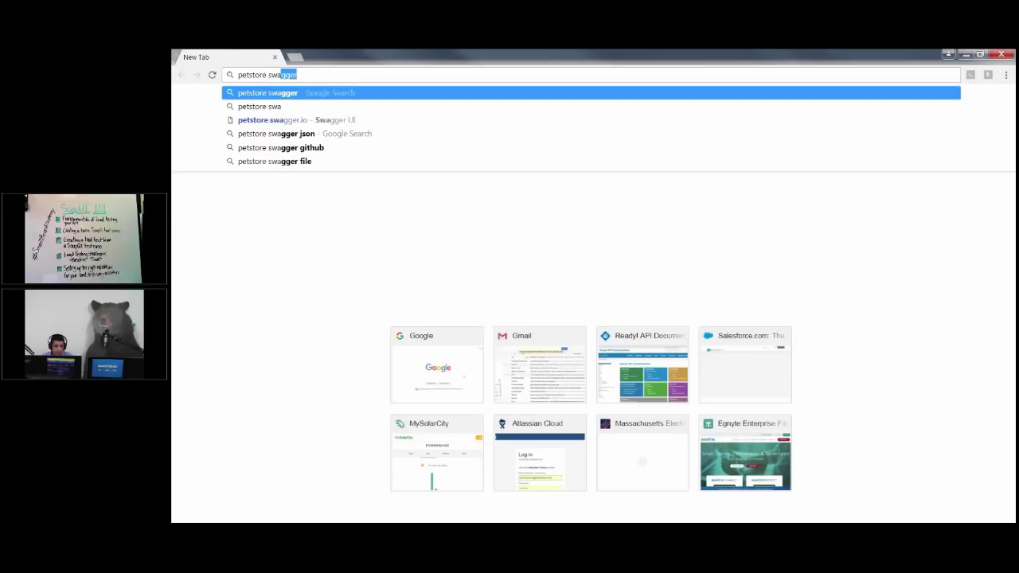
key(Return)
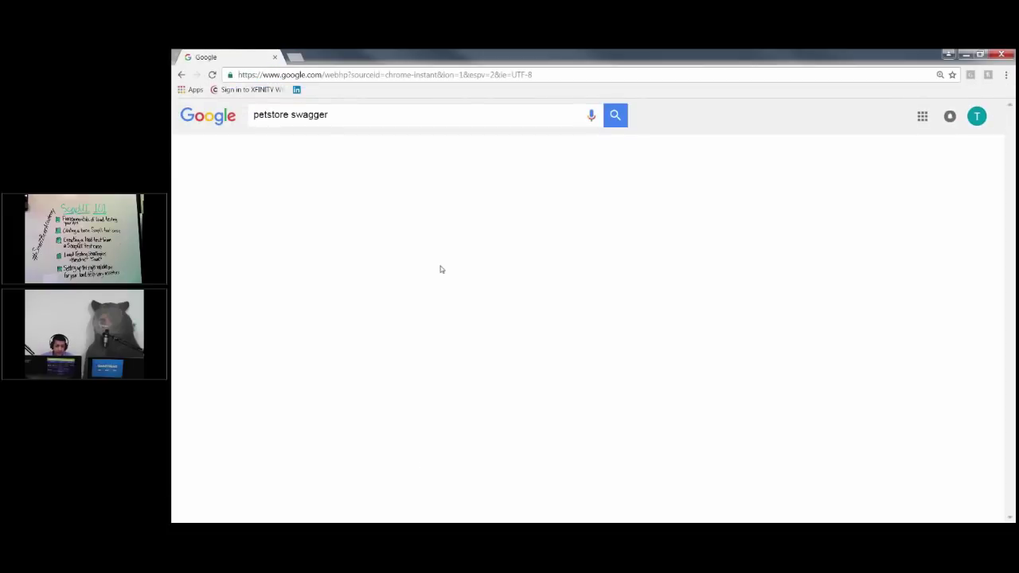
middle_click(285, 208)
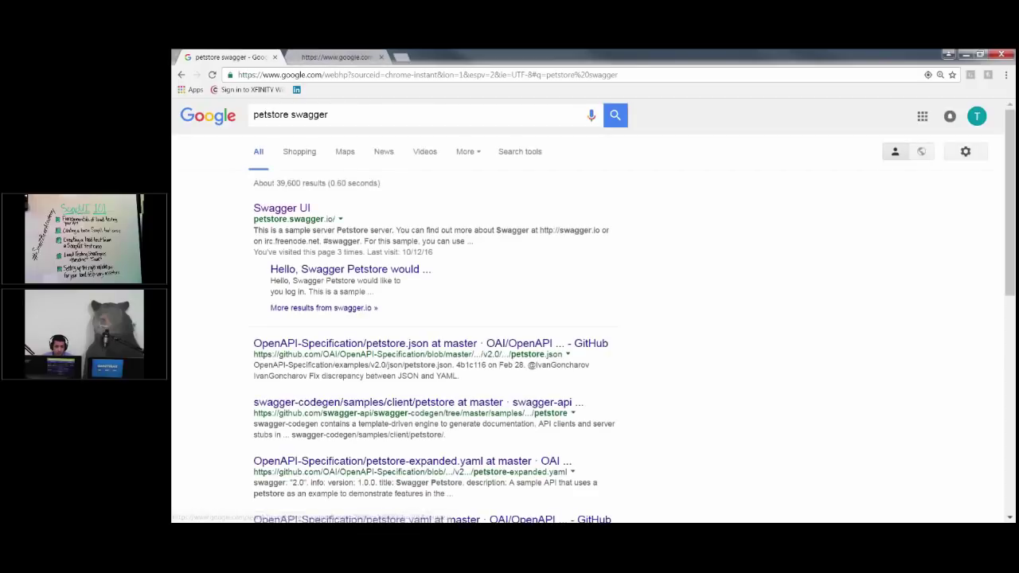
click(338, 58)
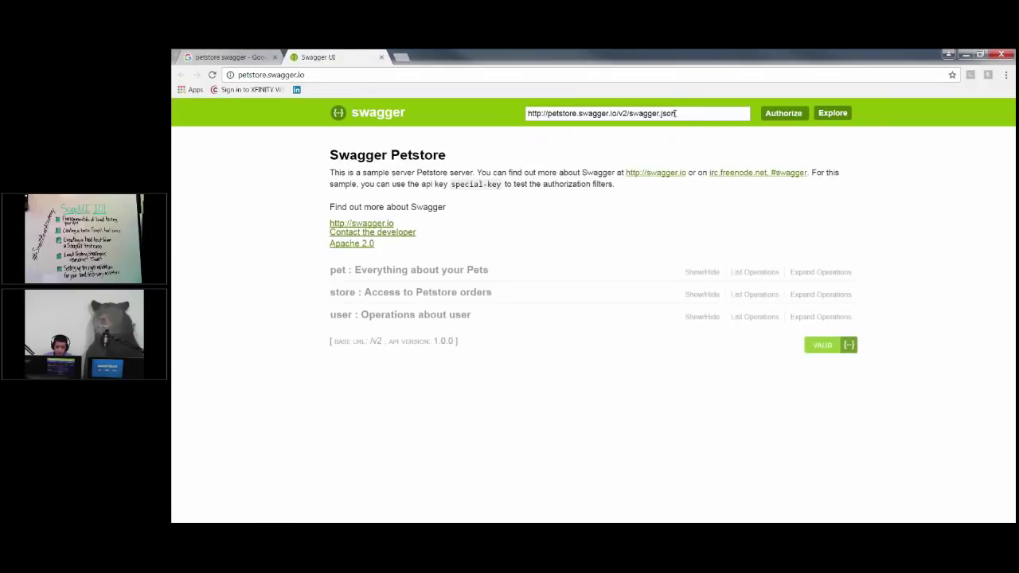
drag(676, 113, 471, 132)
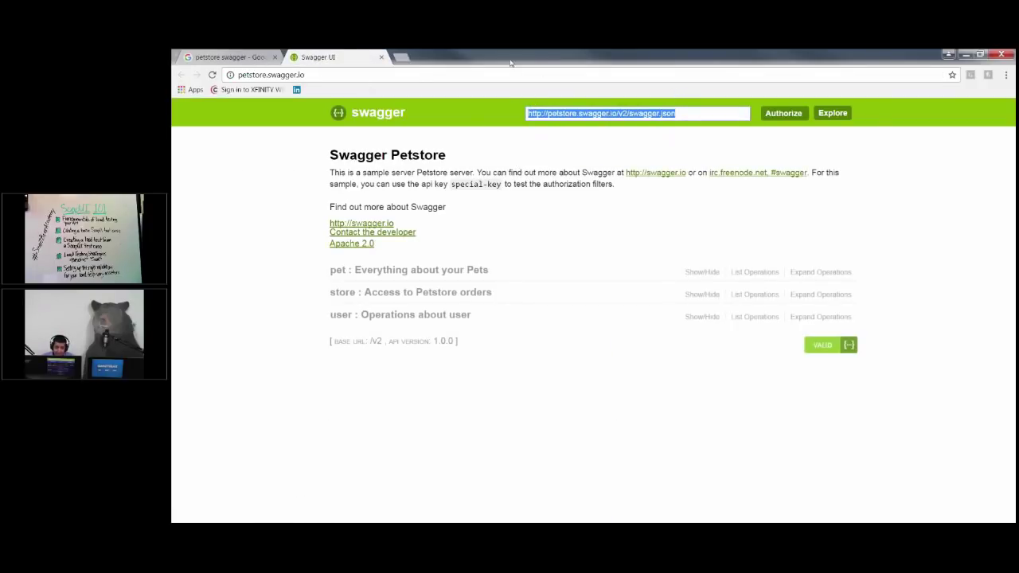
click(336, 271)
drag(670, 113, 519, 115)
key(ctrl+c)
click(402, 57)
key(ctrl+v)
key(Return)
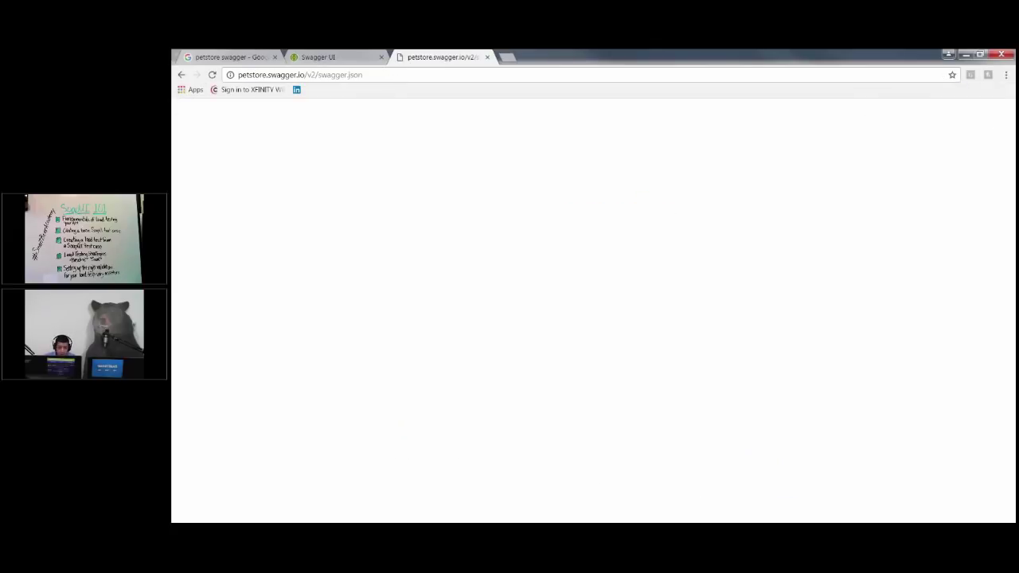
key(alt+Tab)
click(229, 120)
right_click(229, 120)
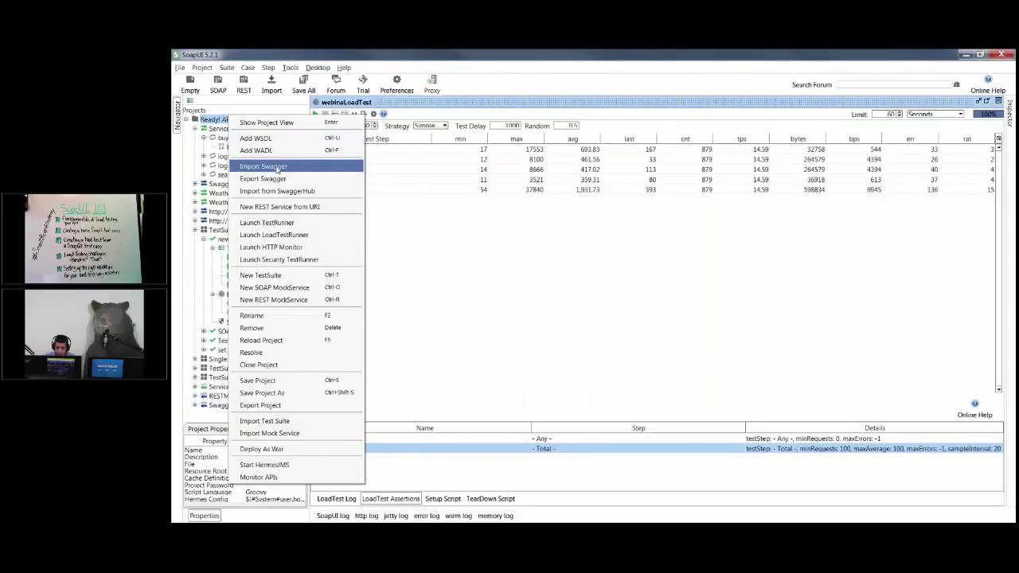
click(277, 169)
key(ctrl+v)
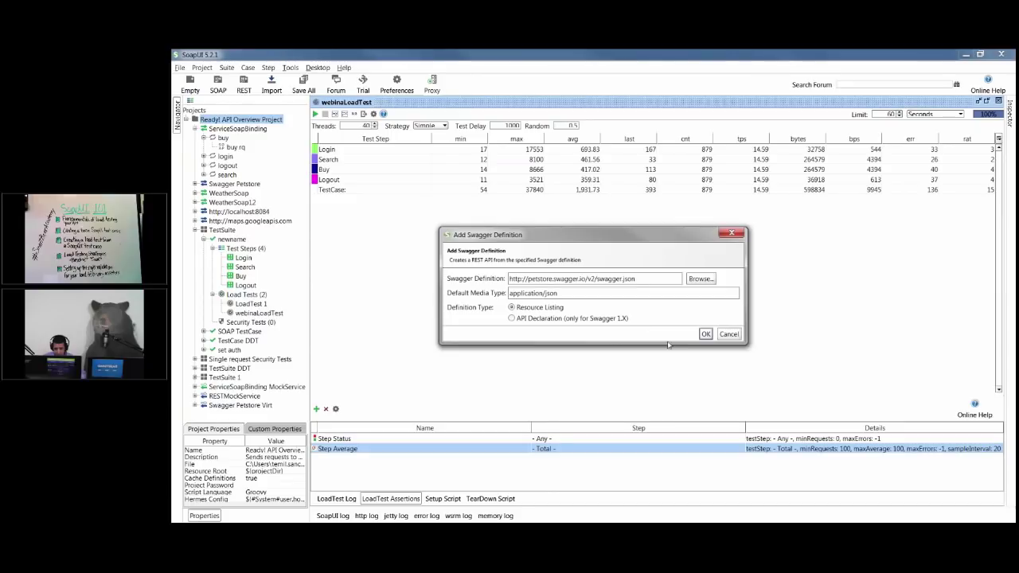
click(706, 334)
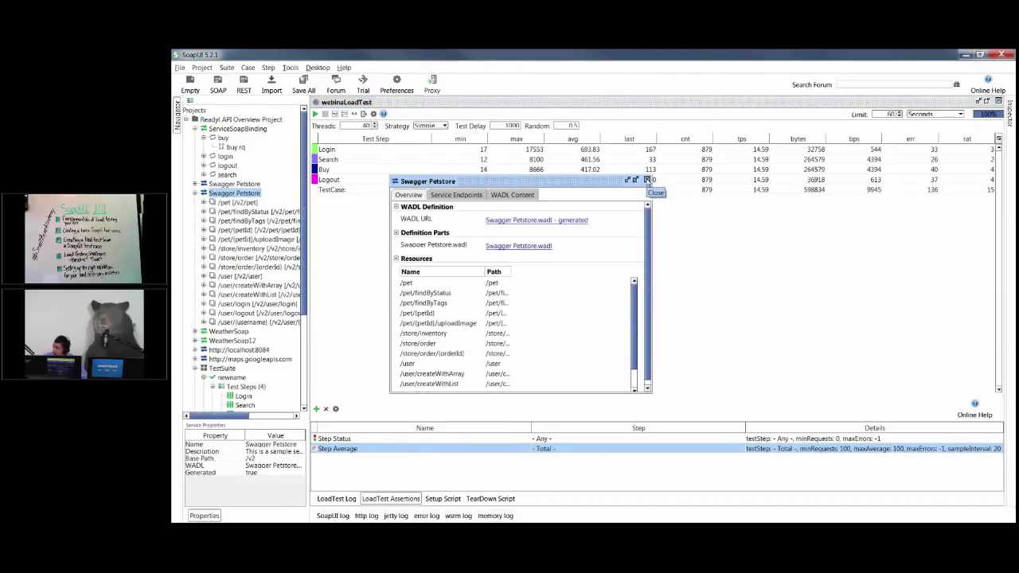
click(647, 180)
Add the new Swagger Petstore service's addPet Request 1 to a test case named TestCase 1 in a new test suite
click(204, 159)
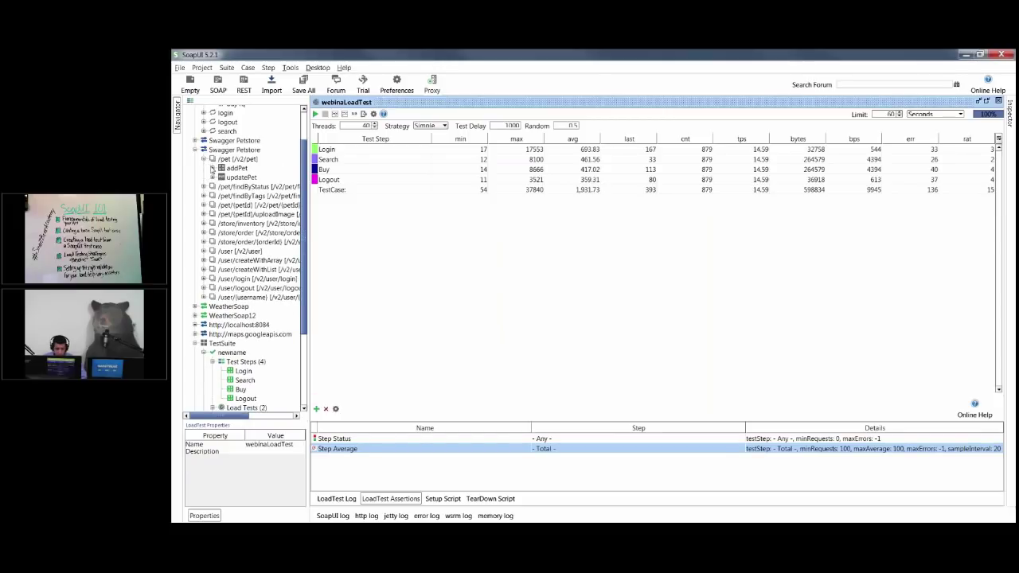
click(213, 168)
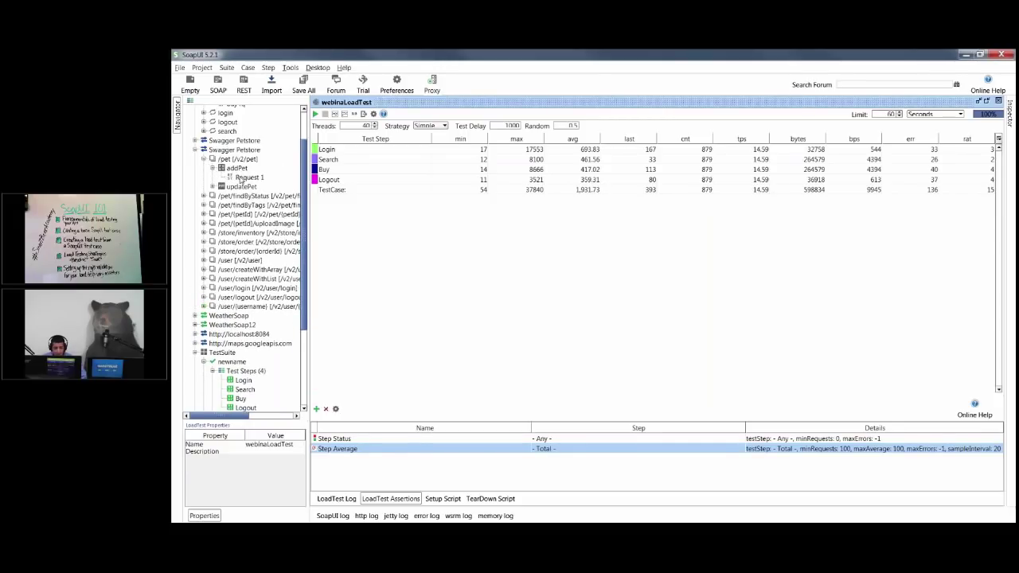
click(242, 178)
right_click(242, 178)
click(279, 198)
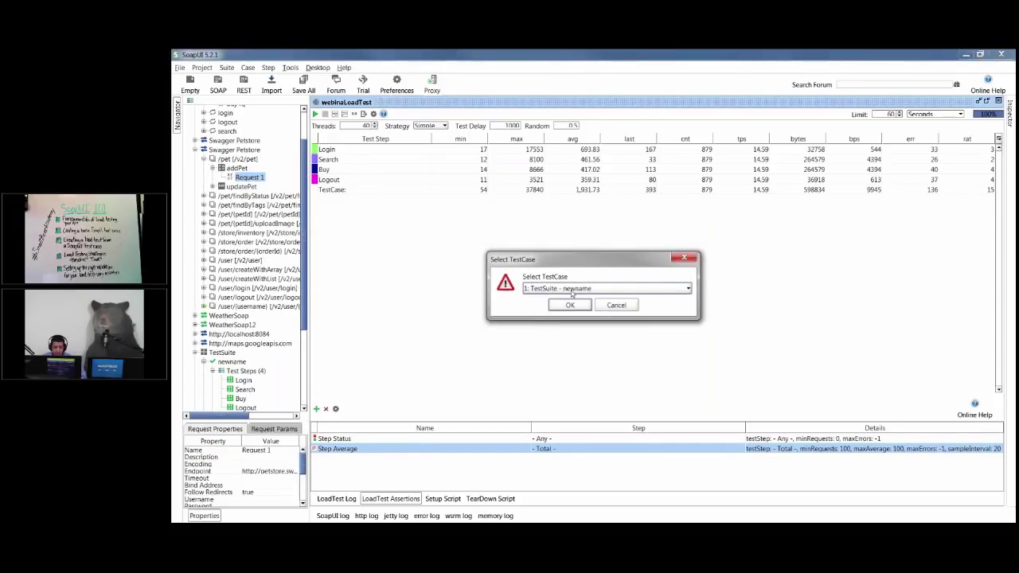
click(574, 288)
scroll(573, 371, down, 2)
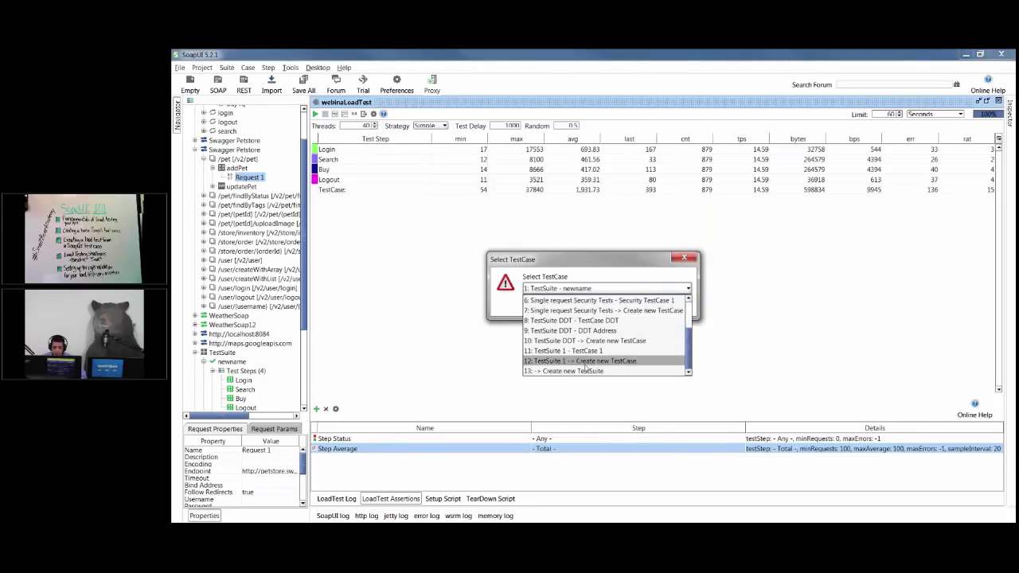
click(582, 370)
click(570, 305)
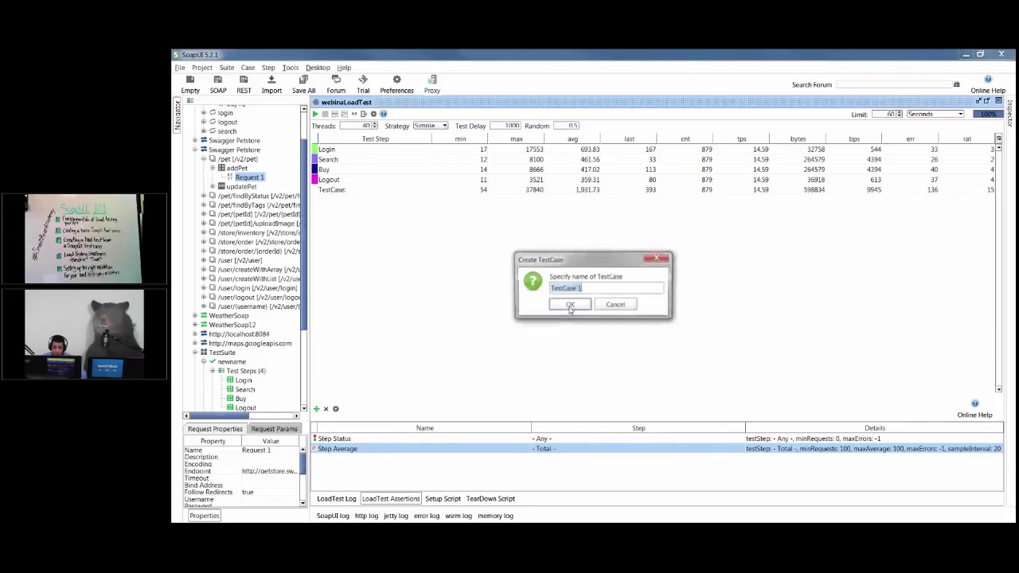
click(570, 305)
click(678, 335)
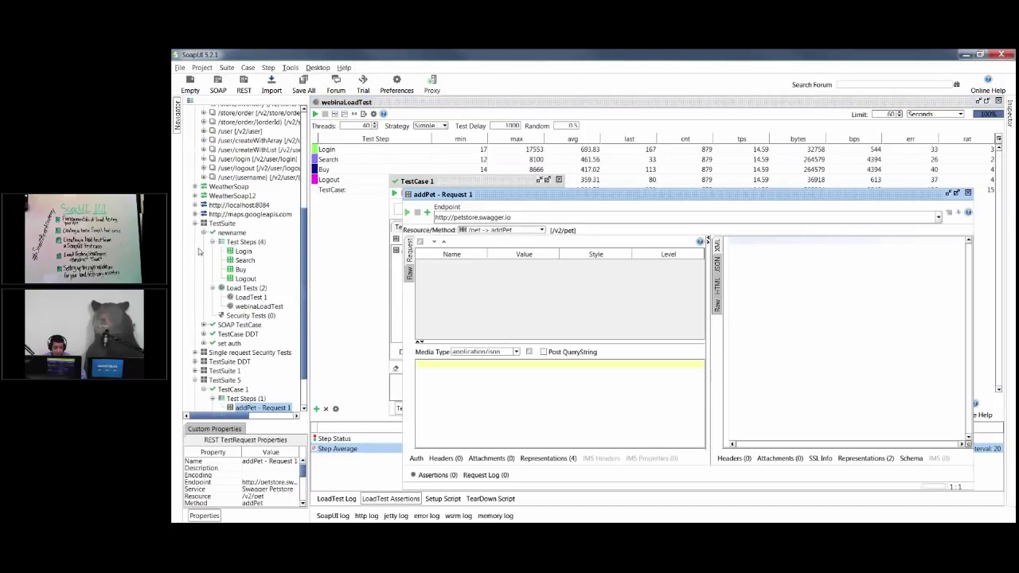
Collapse the newname test case, select the imported Swagger Petstore service, and close the addPet request and TestCase 1 editors
click(203, 232)
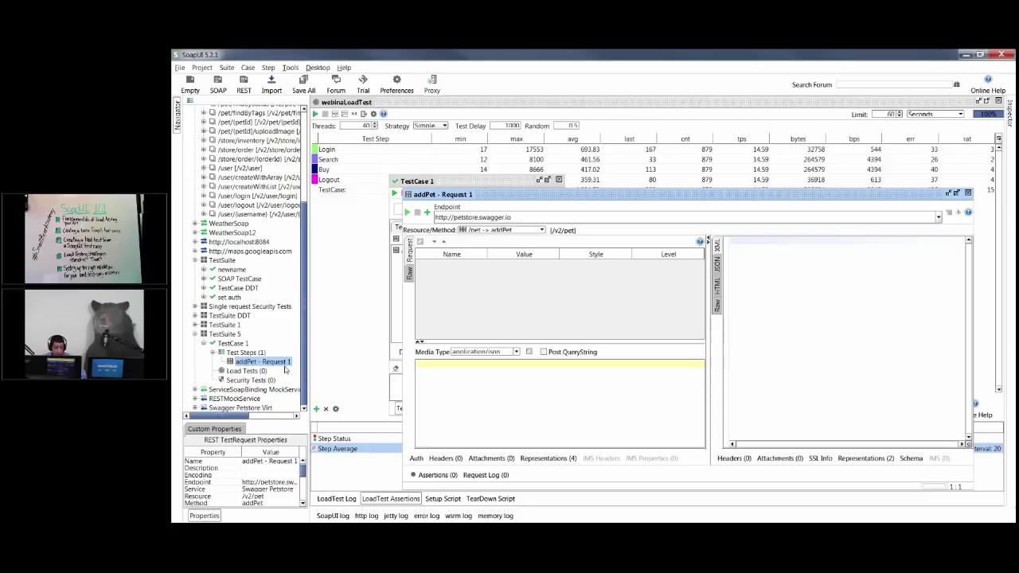
scroll(305, 333, up, 4)
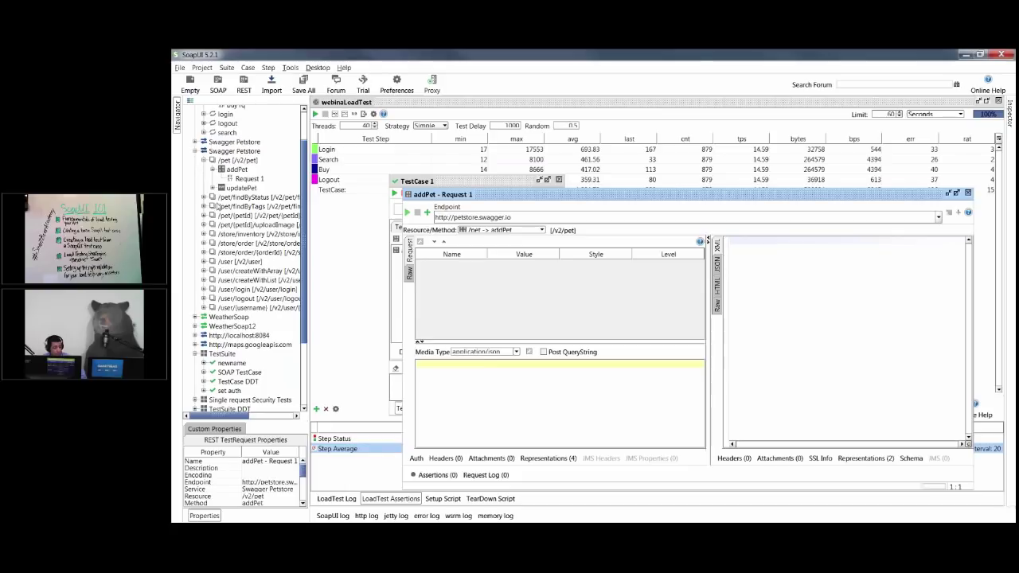
click(249, 152)
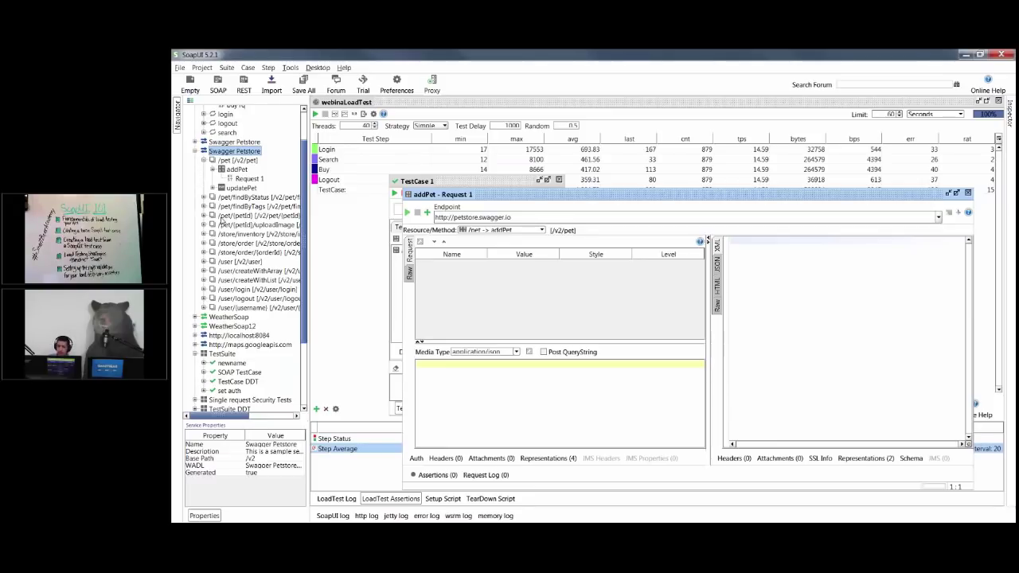
click(969, 194)
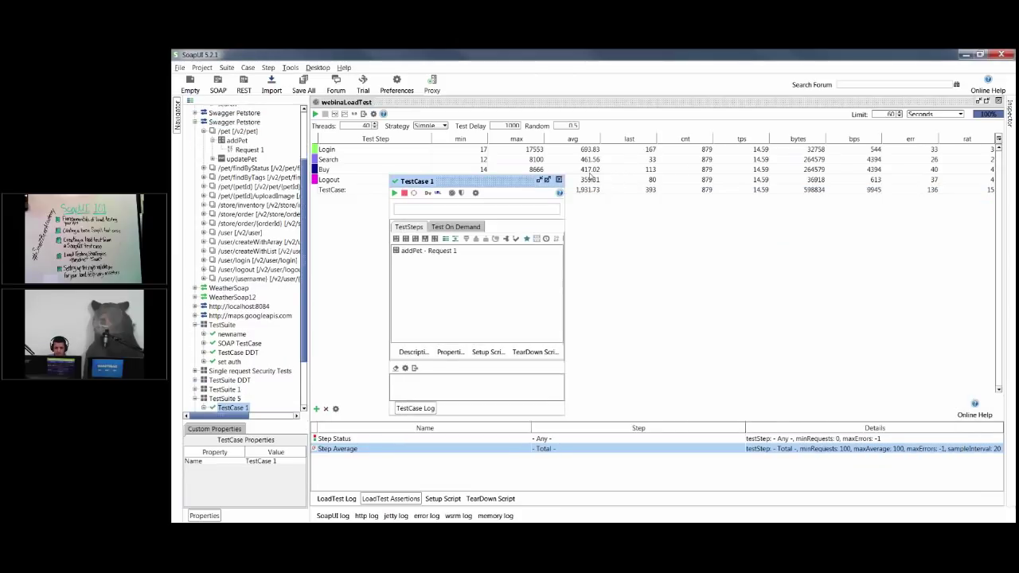
click(559, 179)
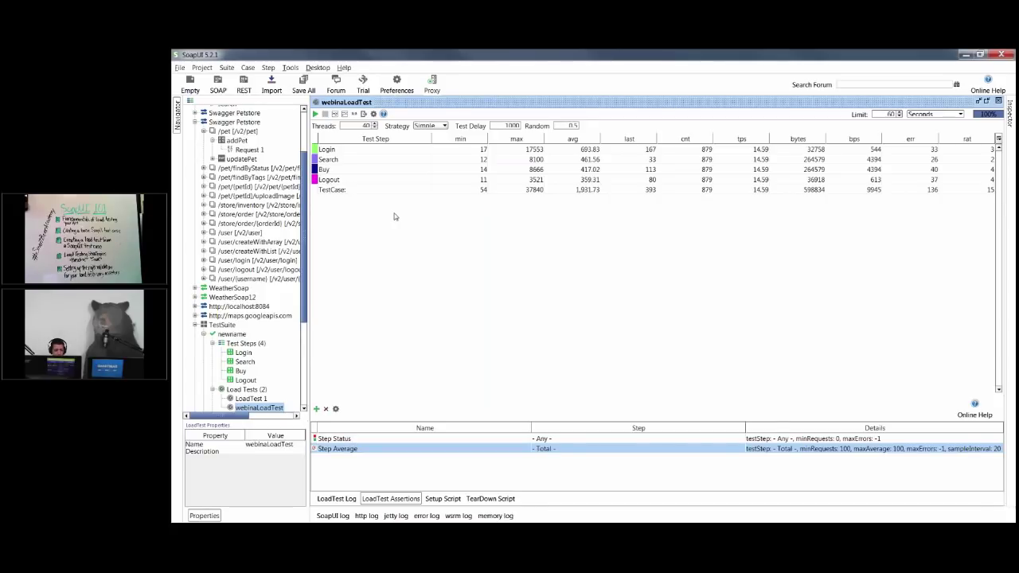
Re-enter webinaLoadTest's Test Delay as 1000 milliseconds
click(180, 68)
click(275, 53)
double_click(507, 126)
click(705, 192)
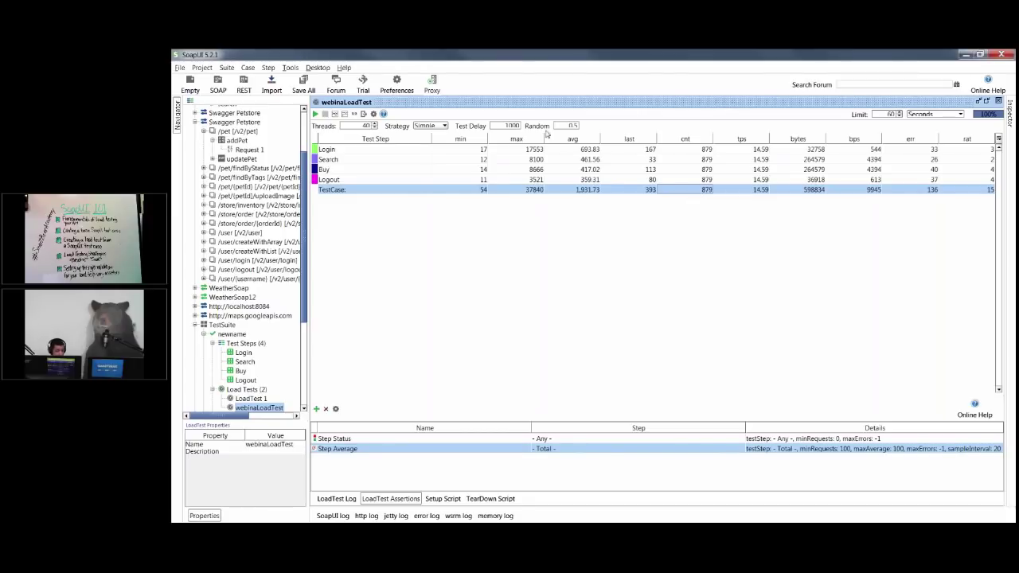
click(505, 125)
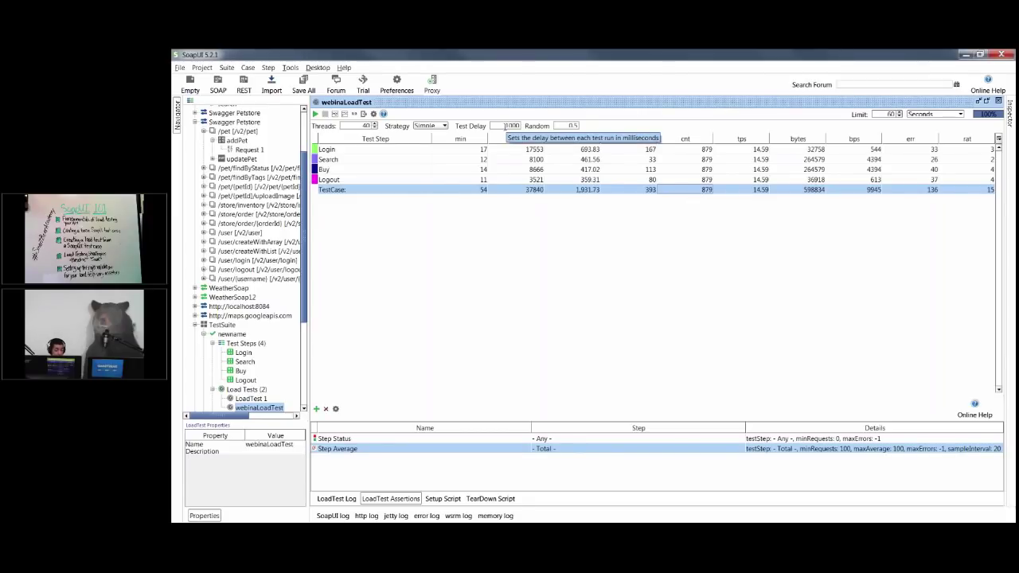
text(0)
double_click(502, 125)
text(1000)
key(Tab)
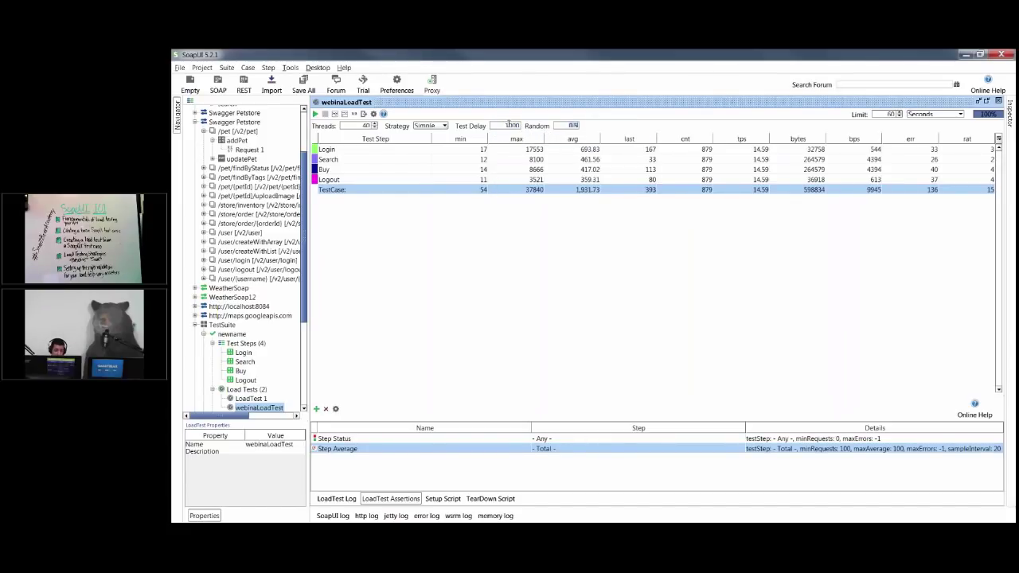
key(shift+Tab)
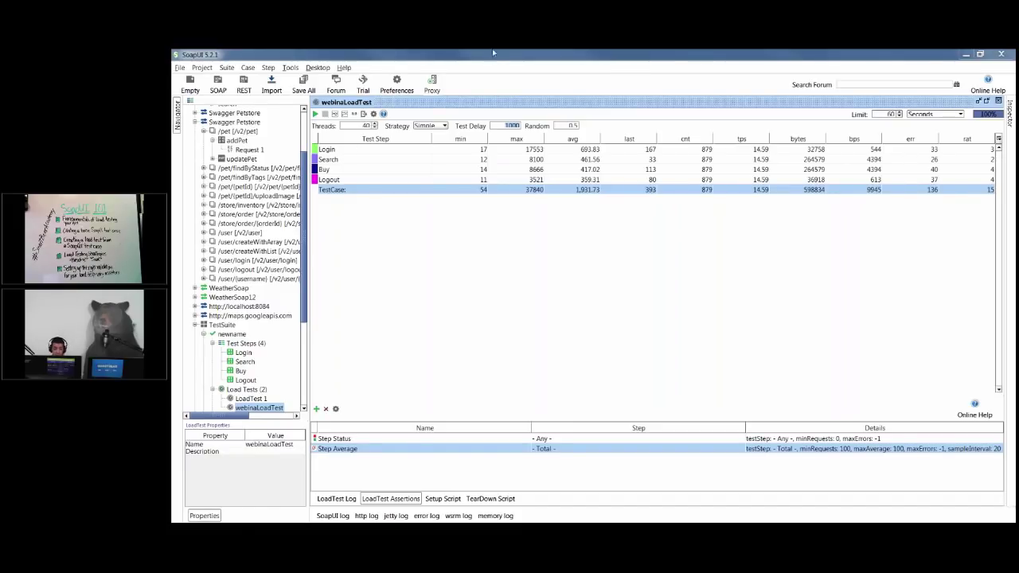
Start cloning the newname test case and cancel without making a copy
right_click(238, 335)
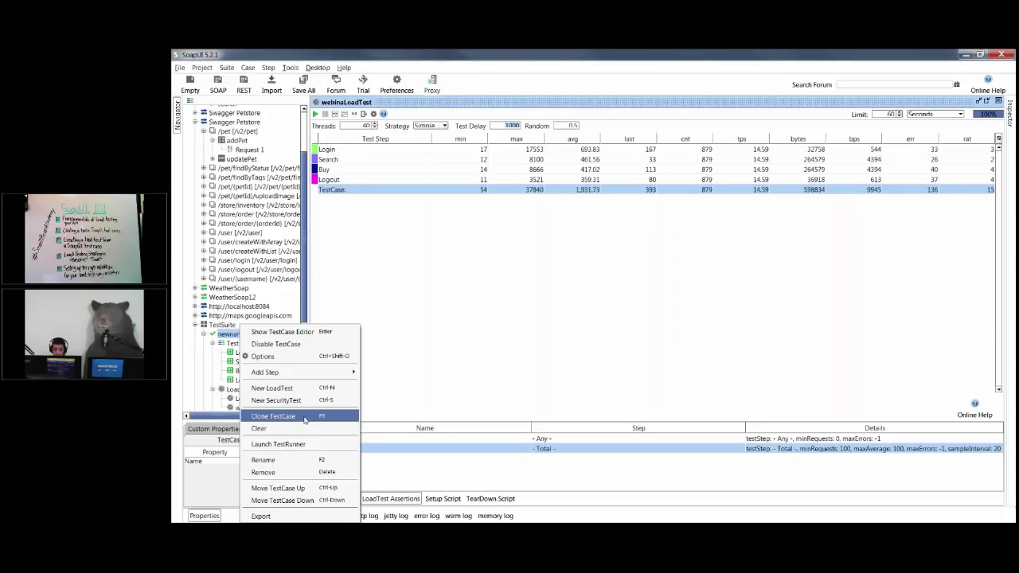
click(610, 307)
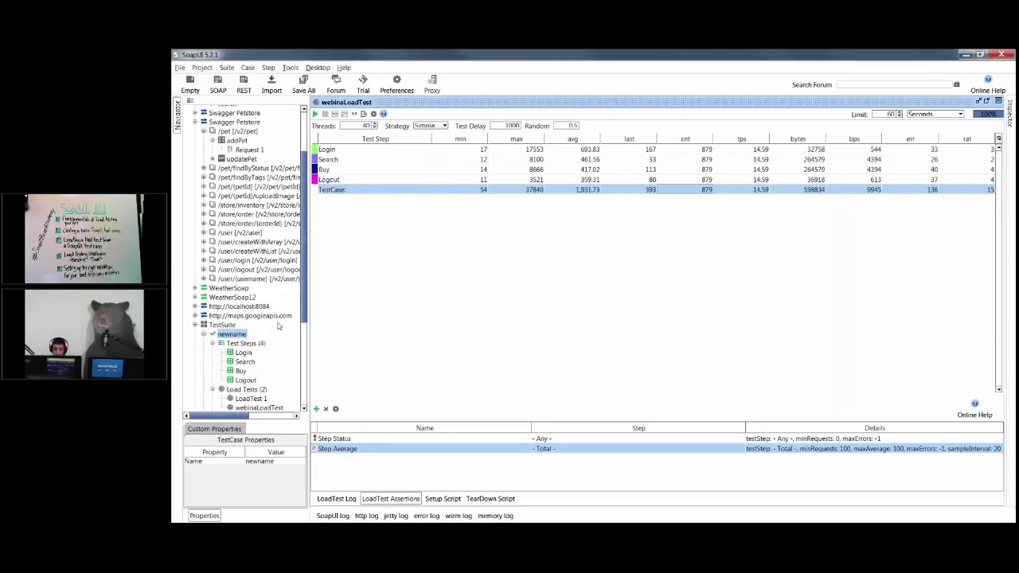
scroll(246, 253, down, 4)
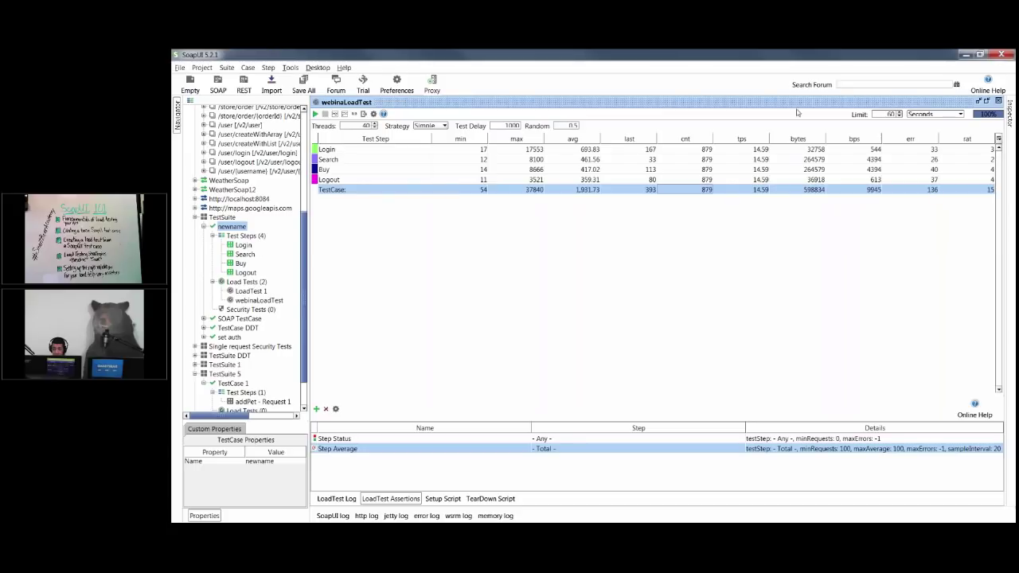
Examine the error counts of Login, Search, Buy and Logout and the overall TestCase row in webinaLoadTest
click(912, 150)
click(911, 160)
click(907, 169)
click(902, 180)
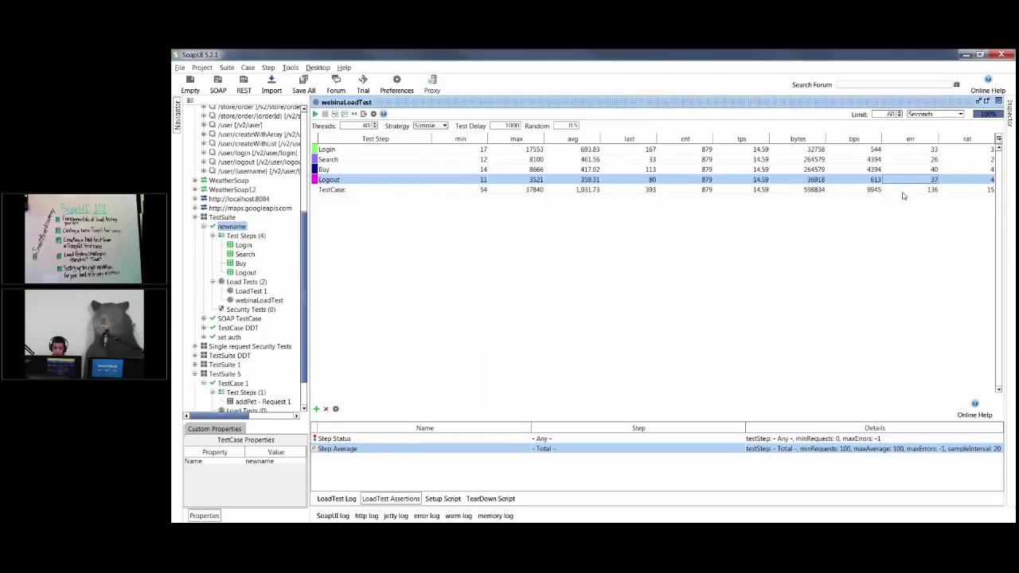
click(903, 191)
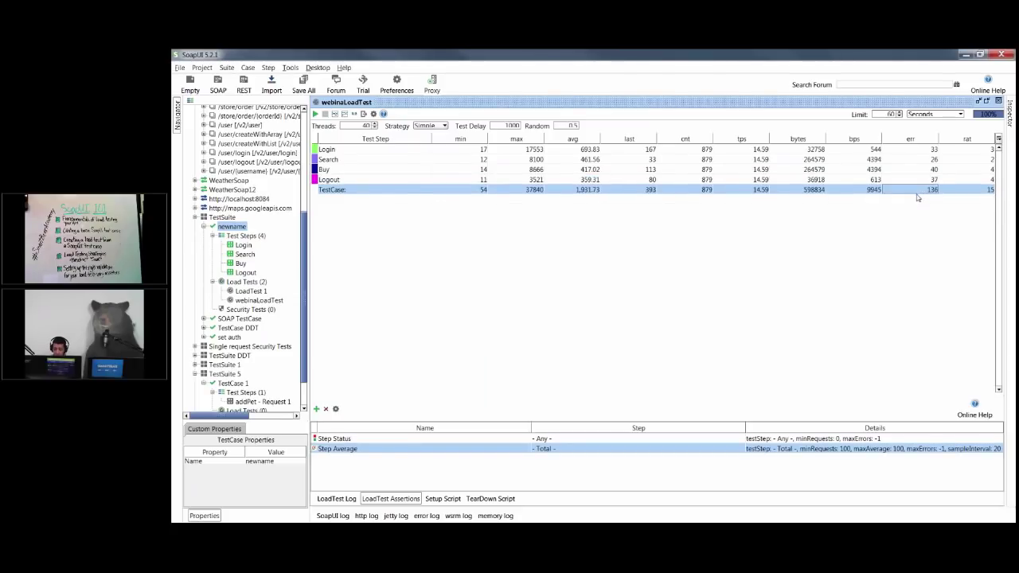